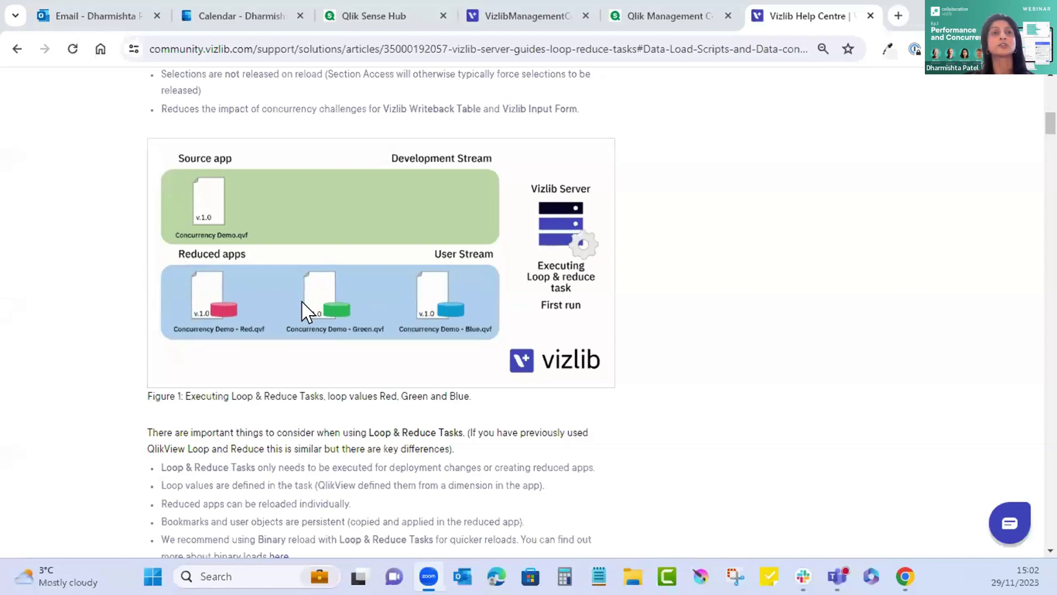
Step: Read the Loop & Reduce Tasks help article through its reload figures and on to the demo file attachments at its end
scroll(861, 326, down, 10)
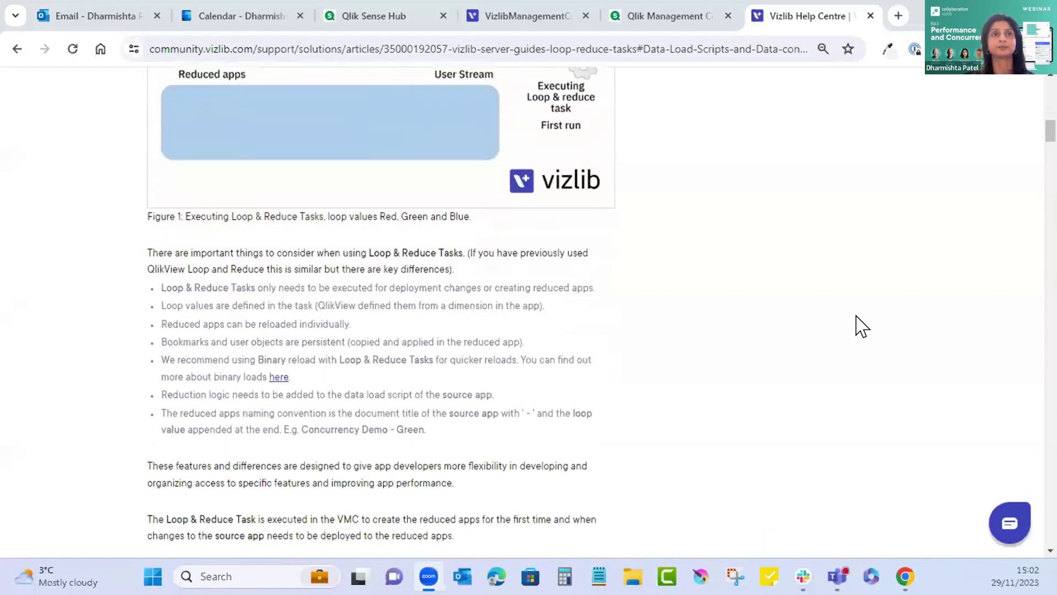
scroll(862, 326, down, 4)
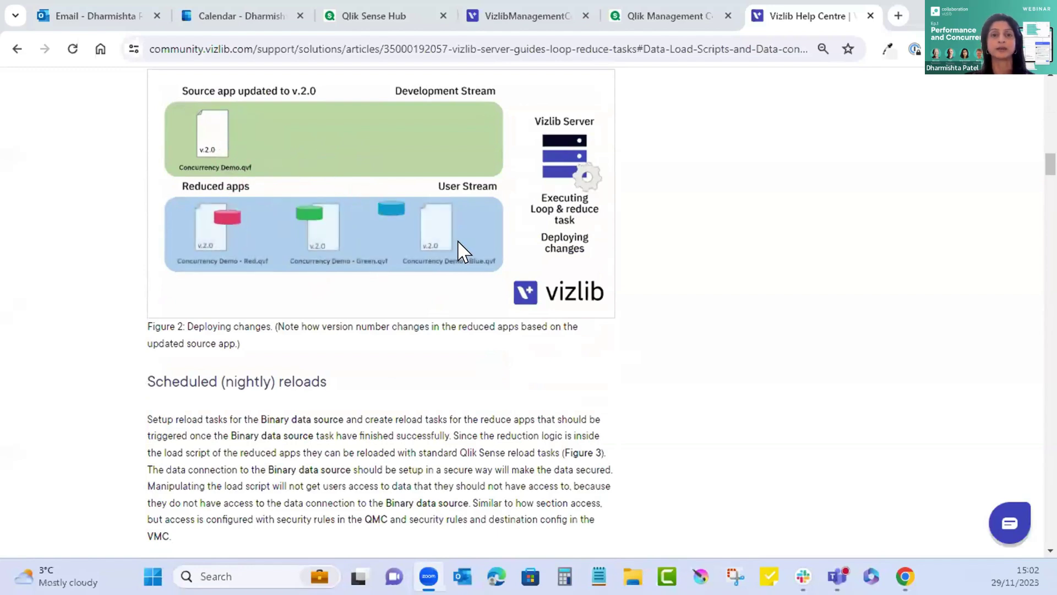
scroll(889, 434, down, 9)
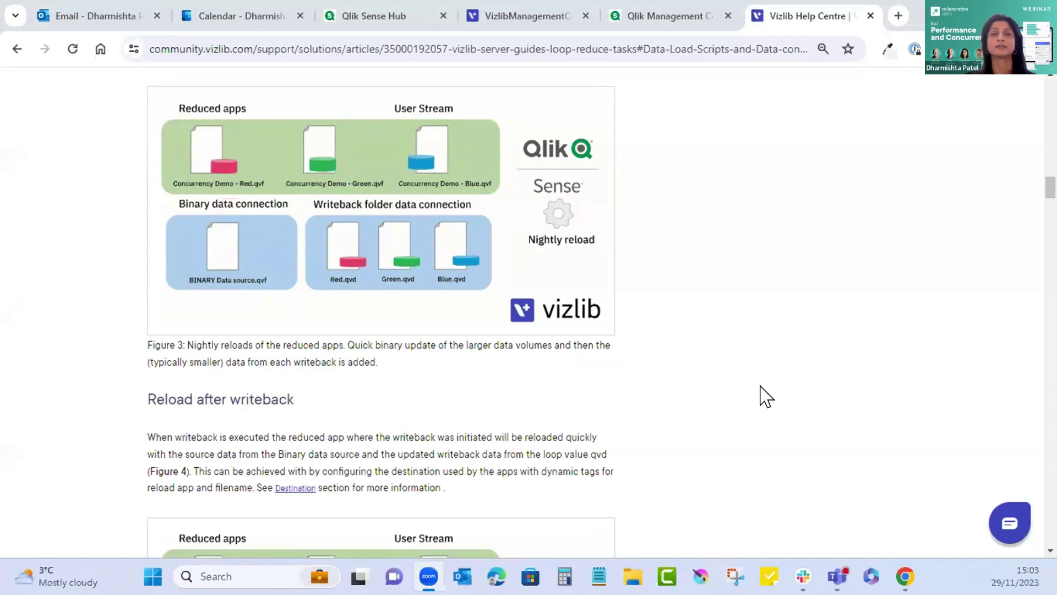
scroll(760, 396, down, 6)
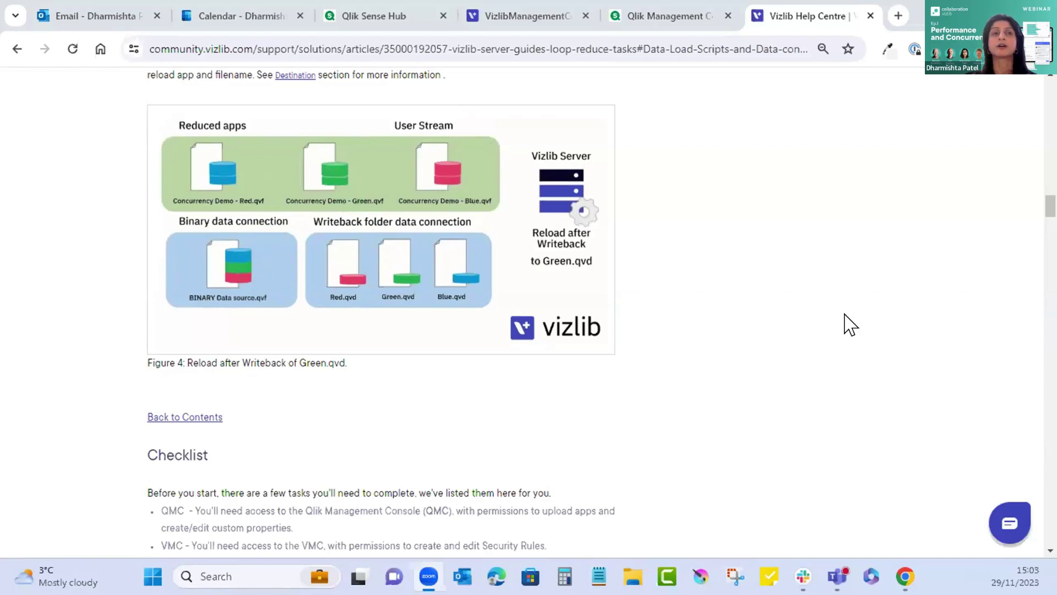
drag(1050, 207, 993, 510)
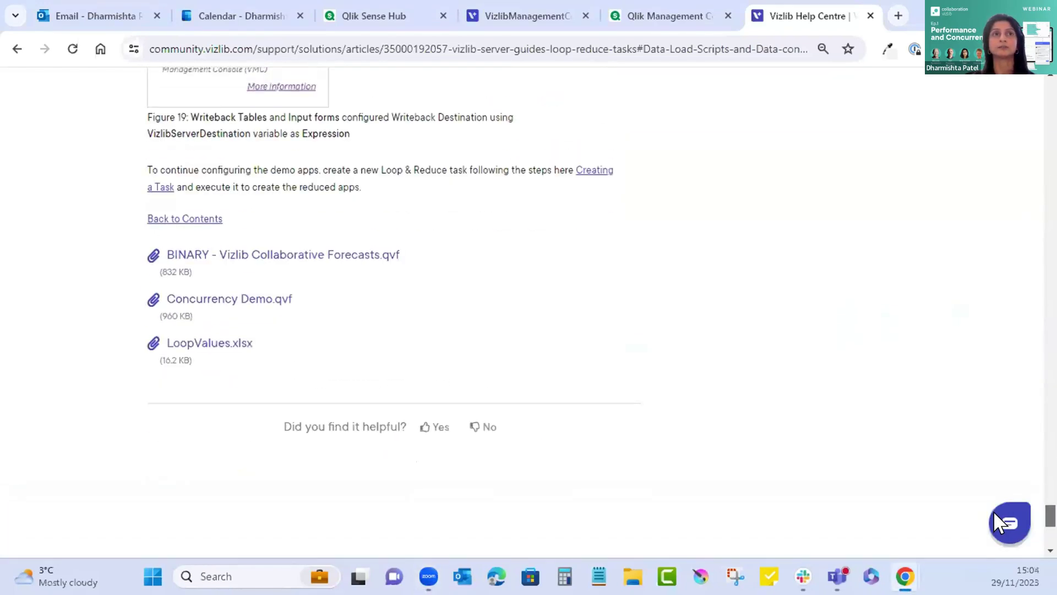
scroll(994, 513, up, 1)
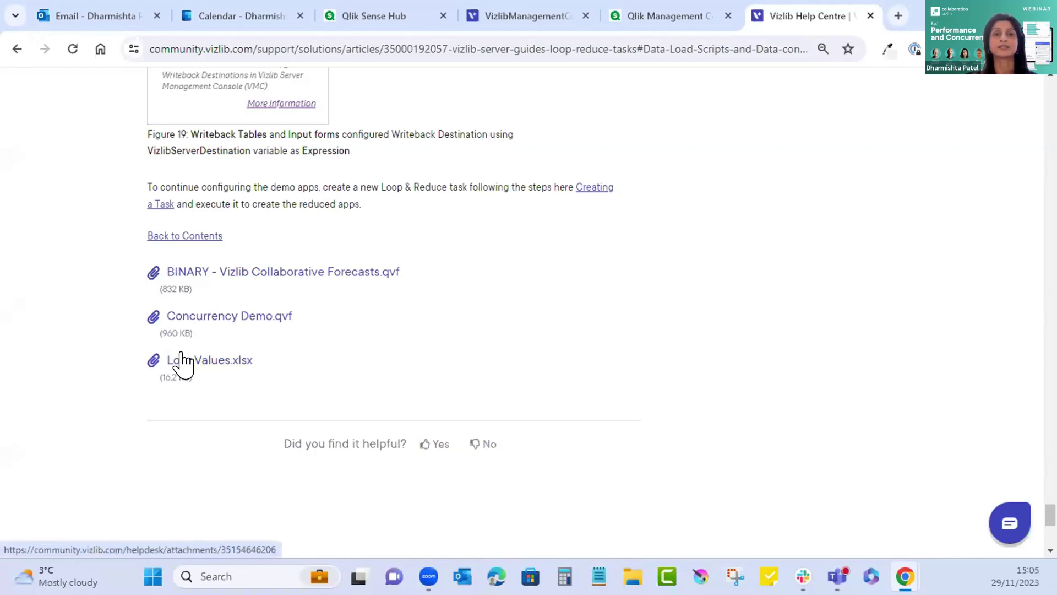
Step: Switch to the Qlik Management Console and view the streams list with the Concurrency Binary Dev and Concurrency Users streams
click(663, 22)
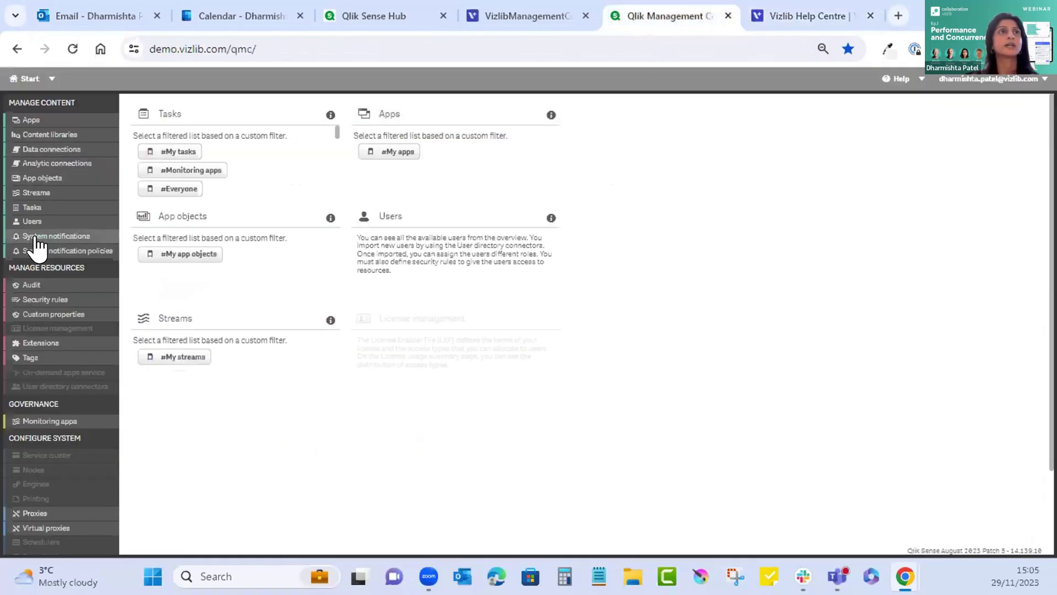
click(52, 194)
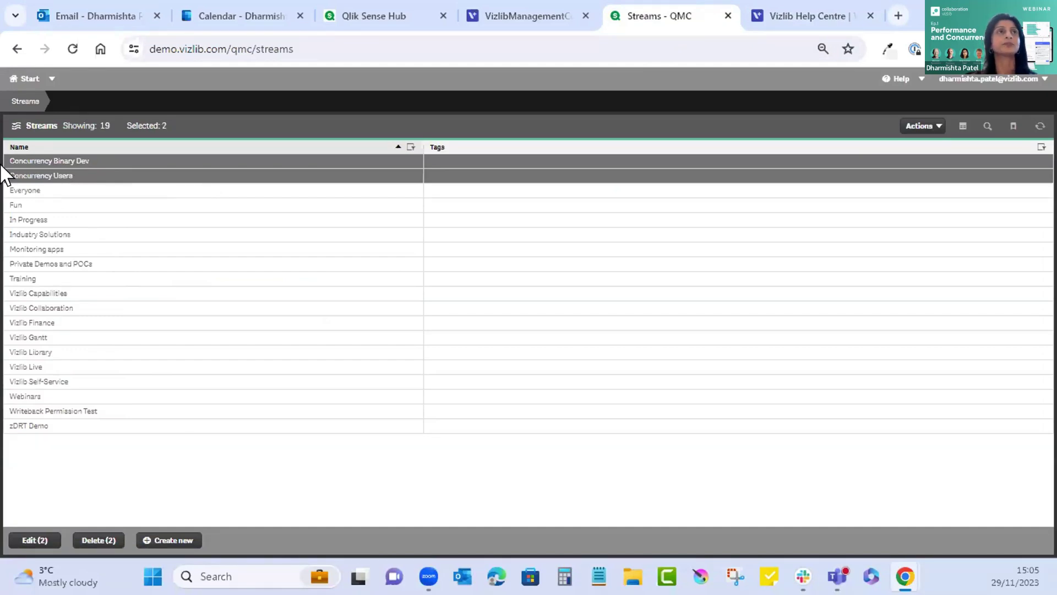
click(25, 81)
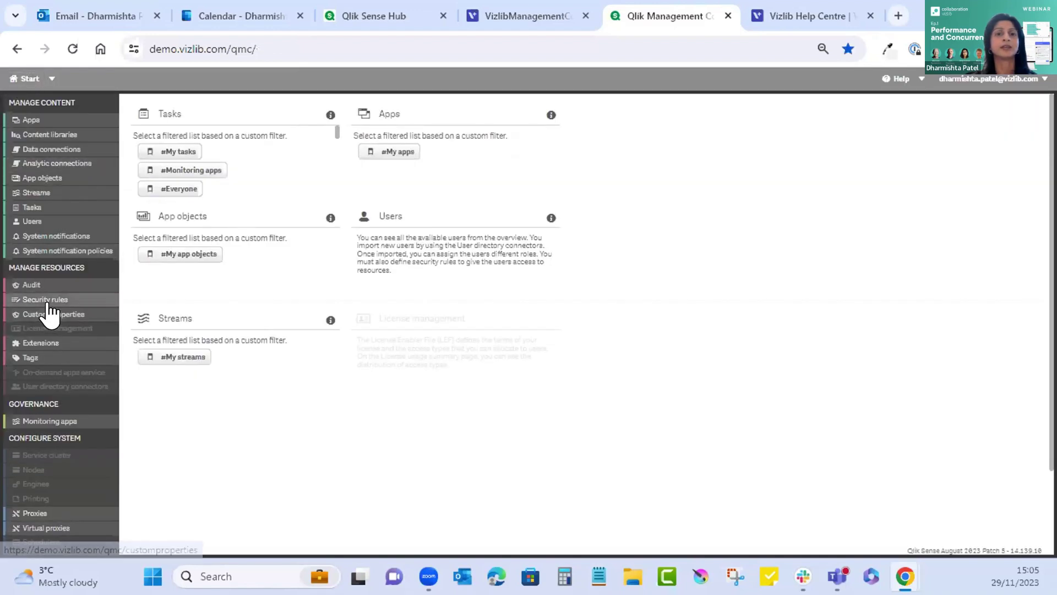
Step: Filter the security rules by the name "Stream" and open the custom rule named Stream for editing
click(49, 301)
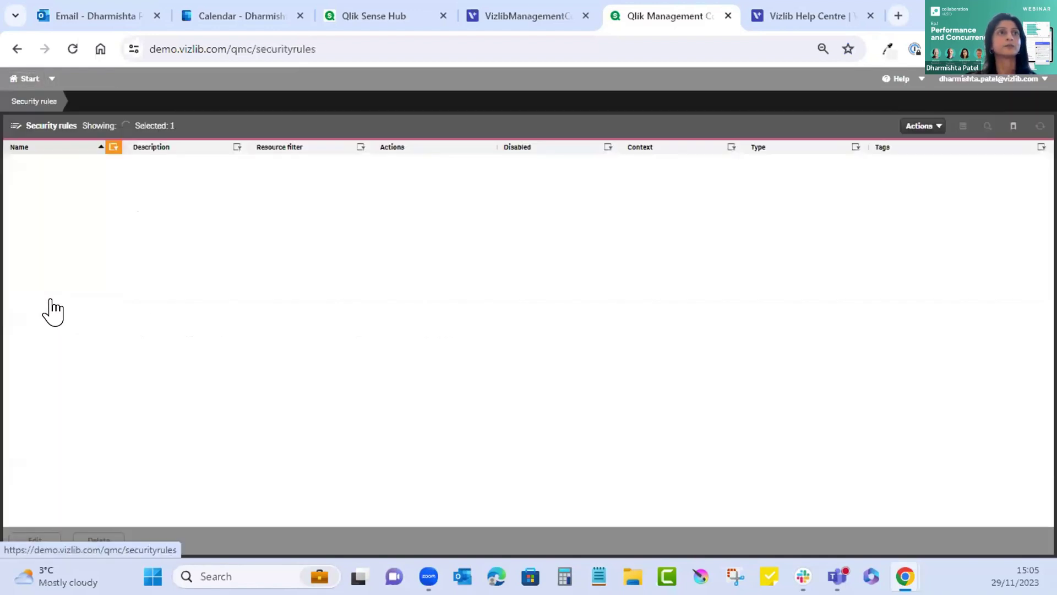
click(112, 147)
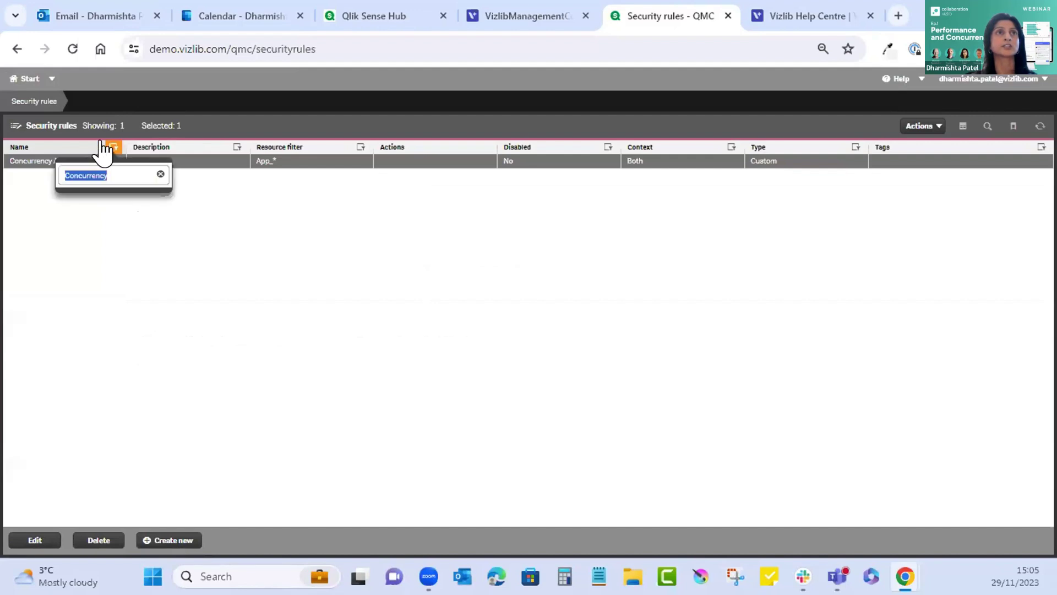
text(Stream)
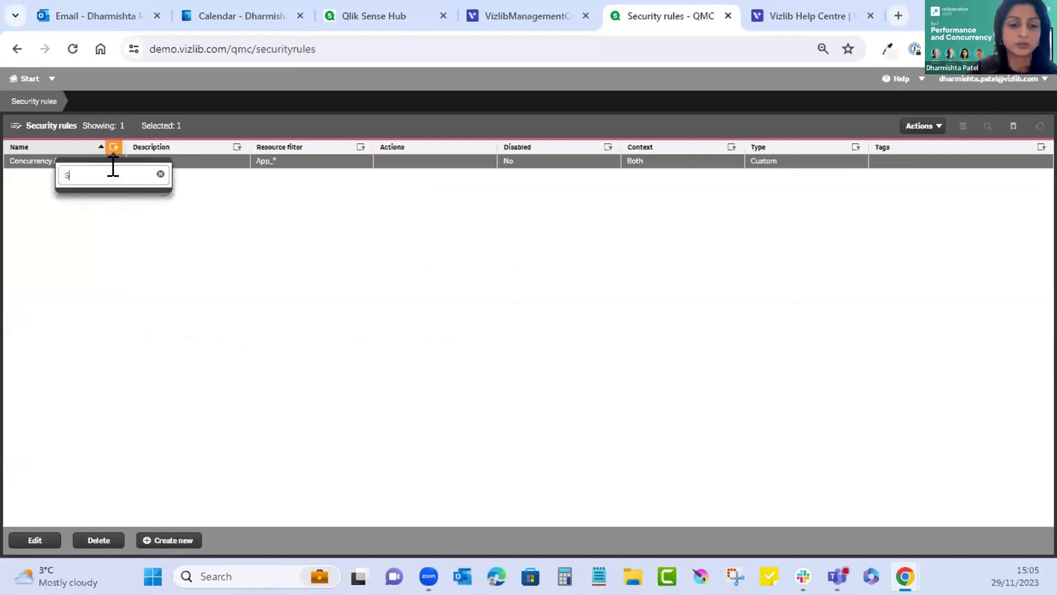
click(44, 191)
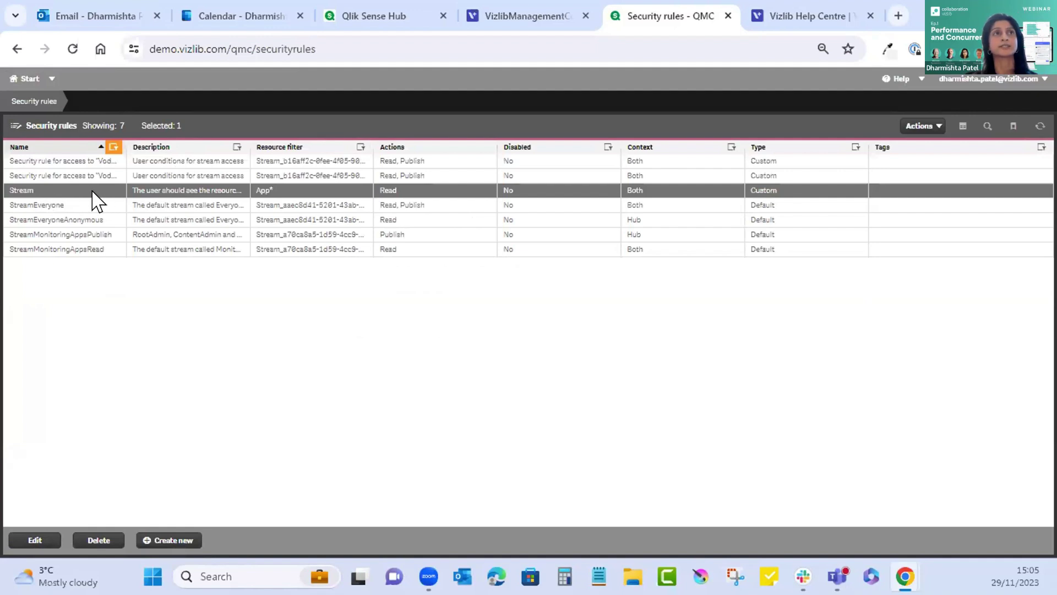
click(24, 540)
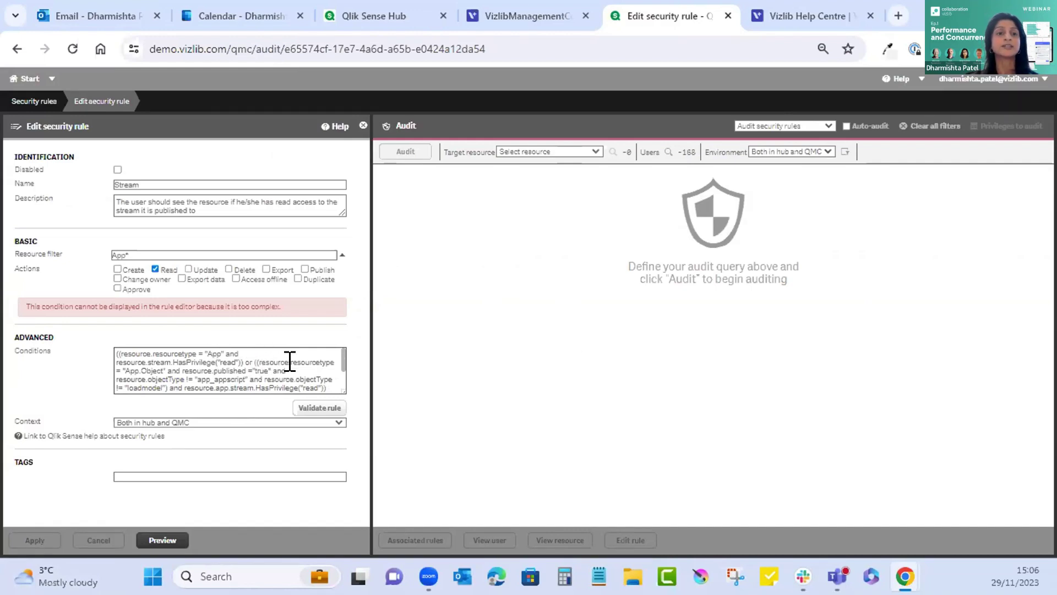
Step: Examine the end of the Stream rule's conditions, highlighting the clause that excludes the Concurrency Users stream, and leave the rule
scroll(289, 361, down, 2)
drag(135, 379, 117, 370)
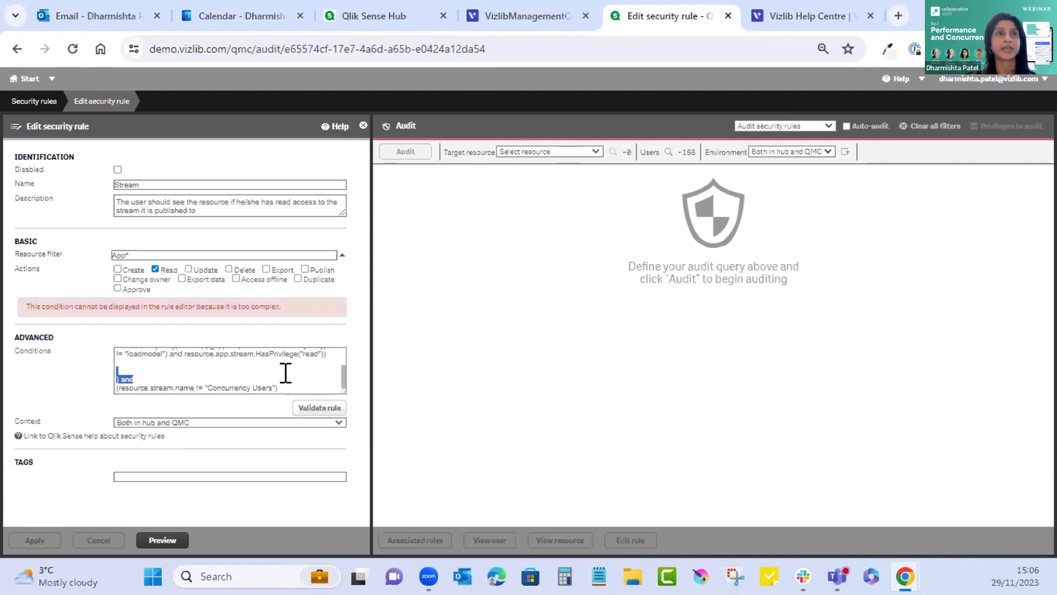
drag(286, 373, 287, 376)
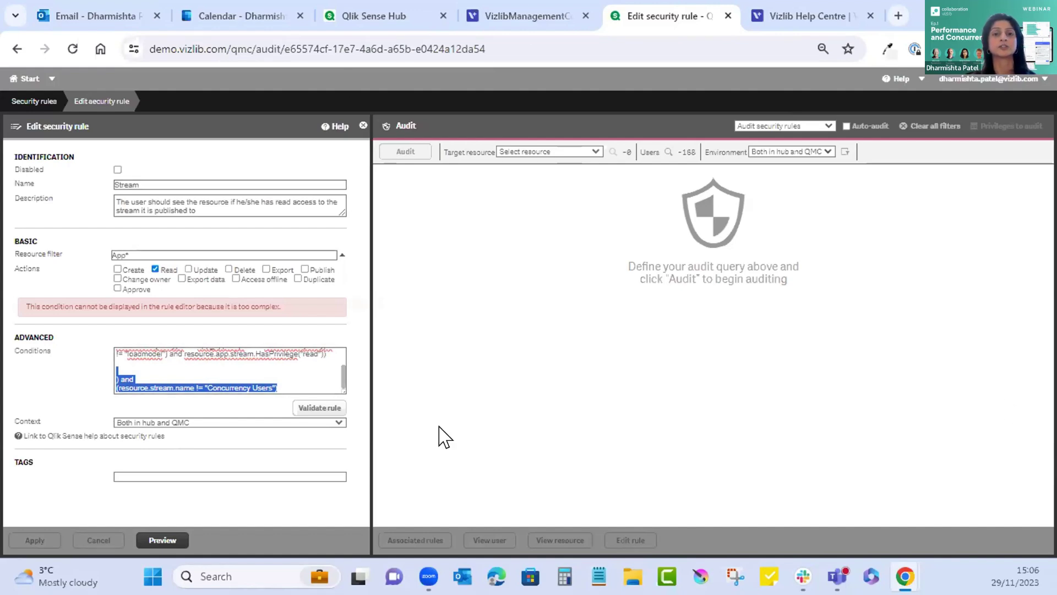
click(11, 73)
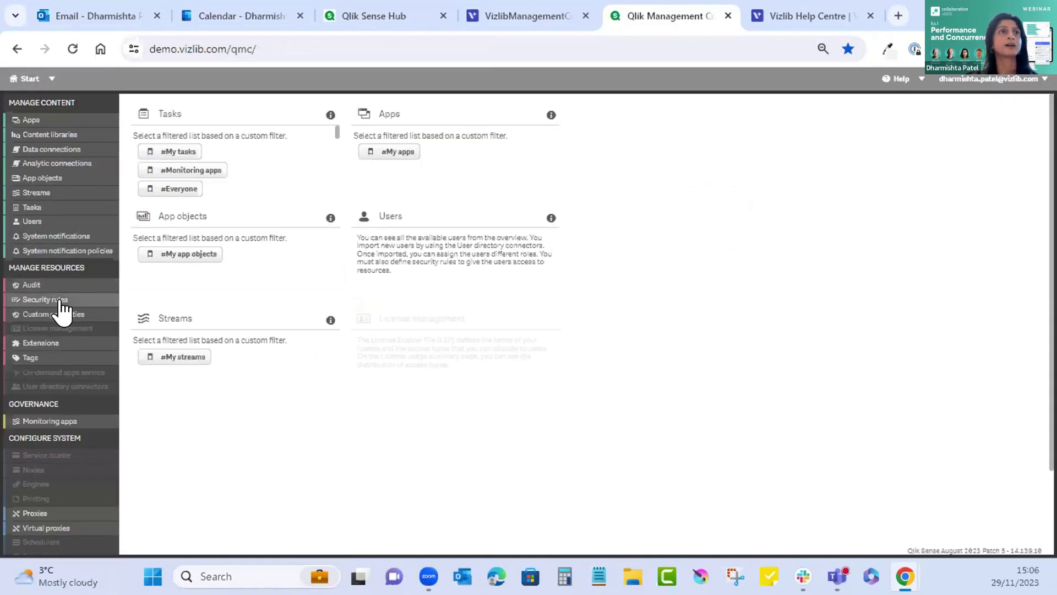
Step: Open the ConcurrencyCostCenter custom property and review its resource types and values
click(65, 315)
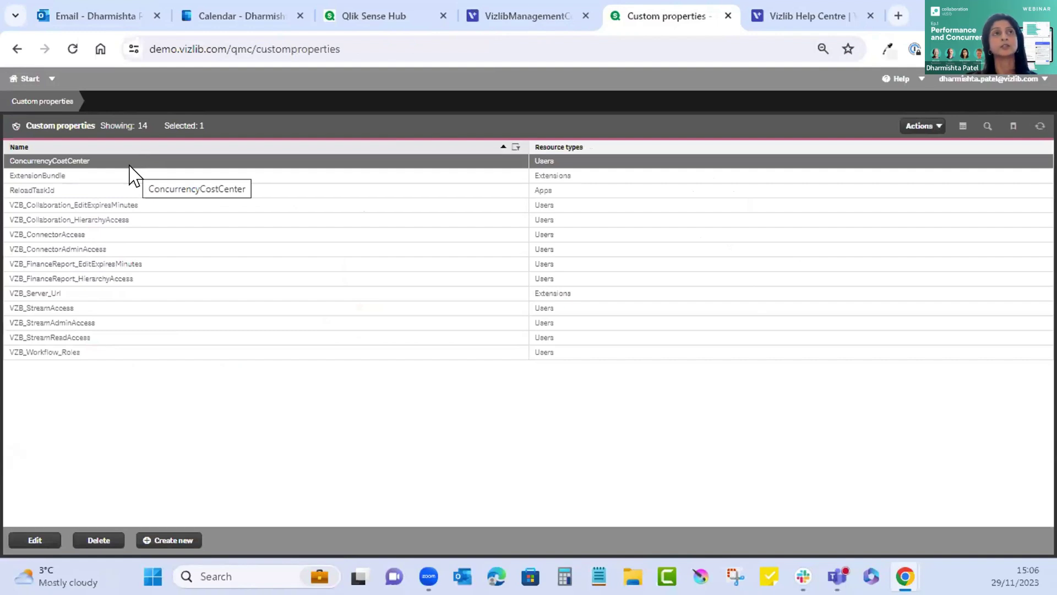
click(27, 542)
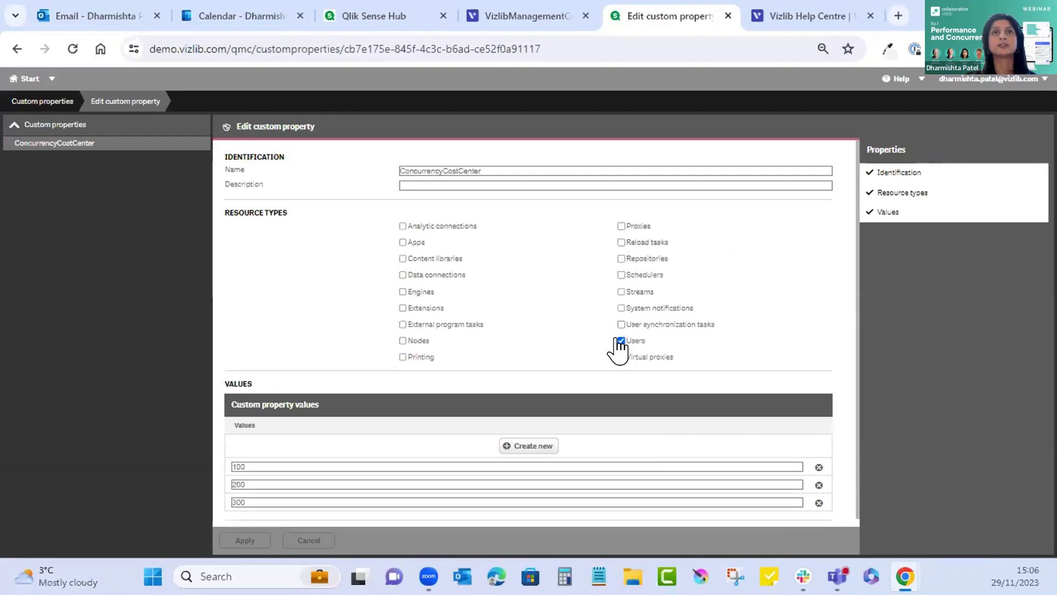
scroll(721, 342, down, 1)
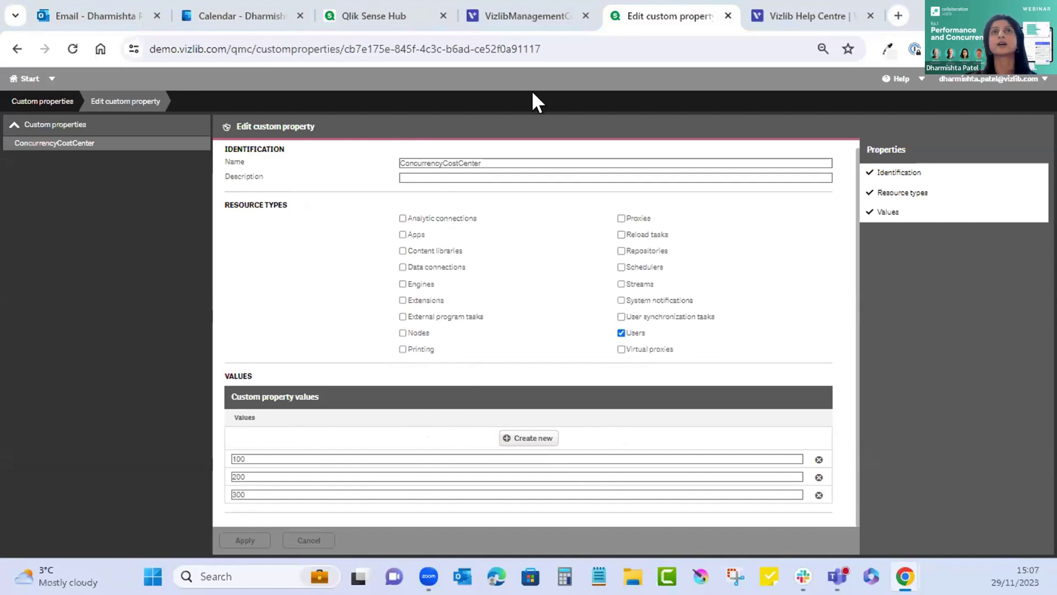
Step: Switch to the Vizlib Management Console and open the Collaborative Forecast task among the Loop & Reduce tasks
click(528, 15)
click(33, 306)
click(55, 406)
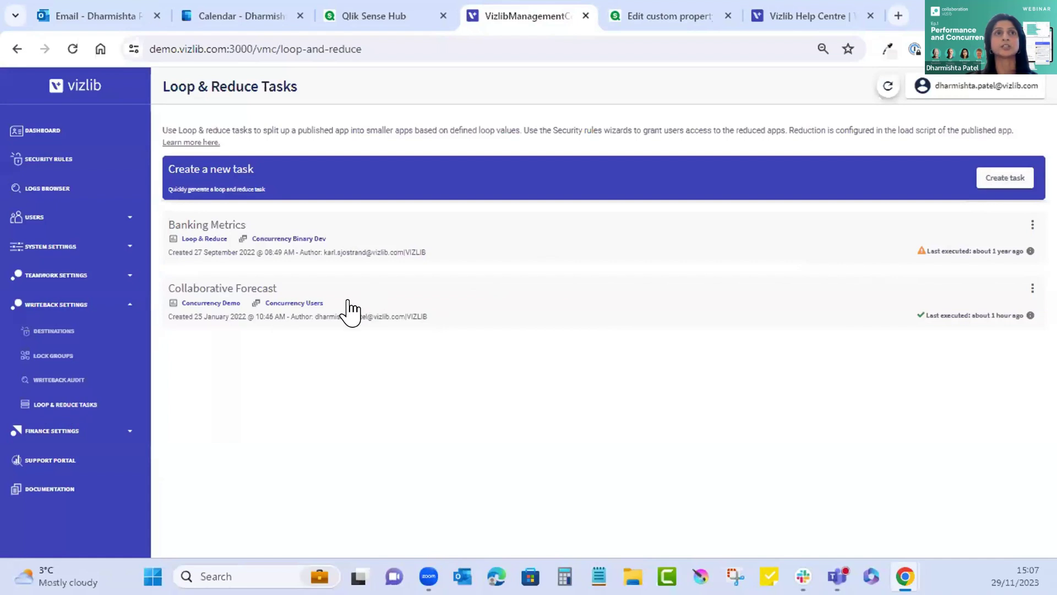
click(407, 310)
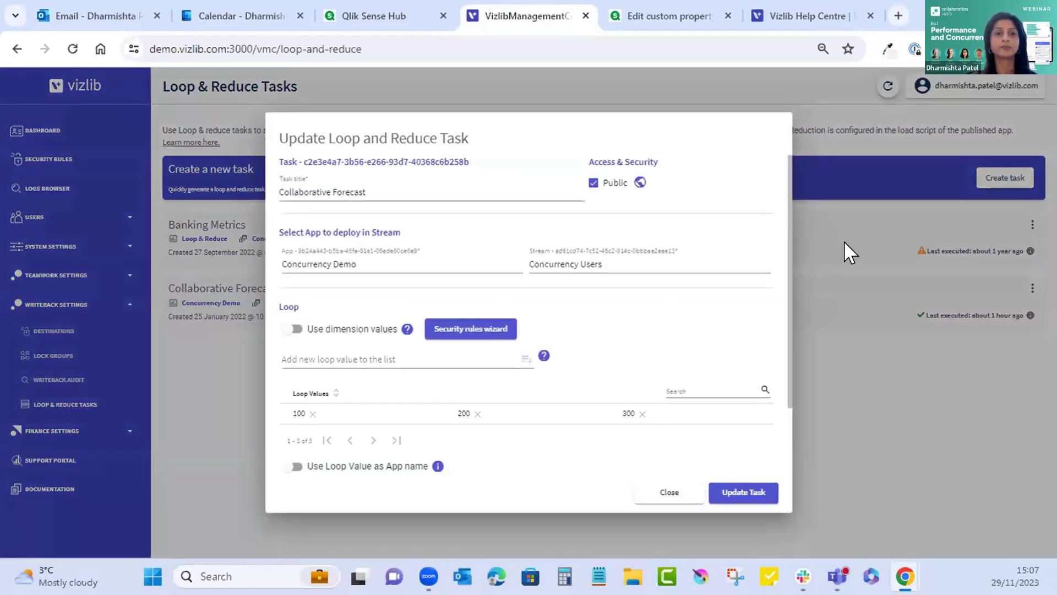
Step: Examine the task's title and the app and stream selected for deployment
drag(359, 179, 255, 179)
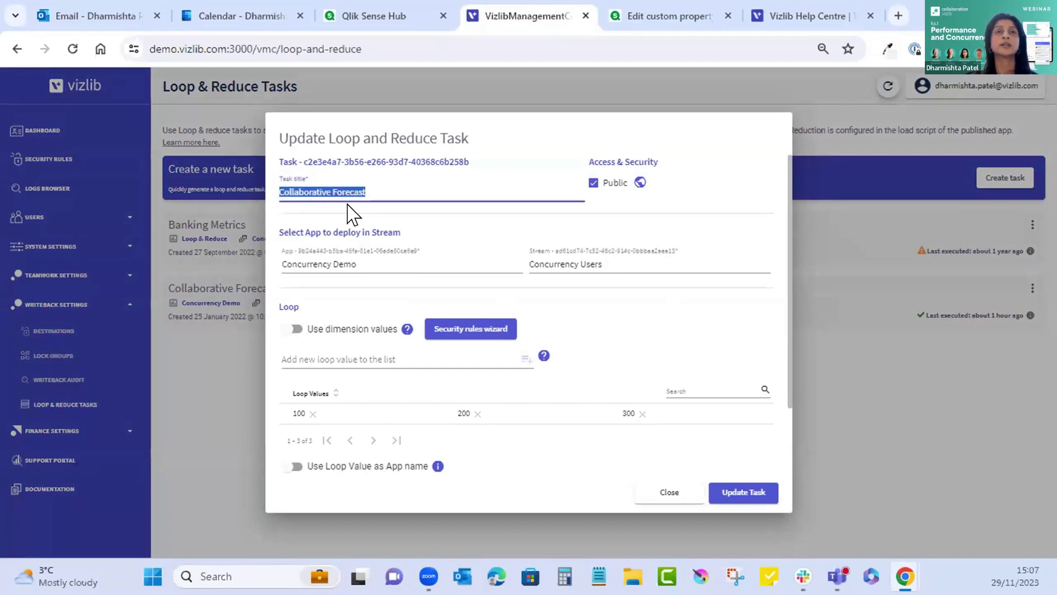
click(361, 288)
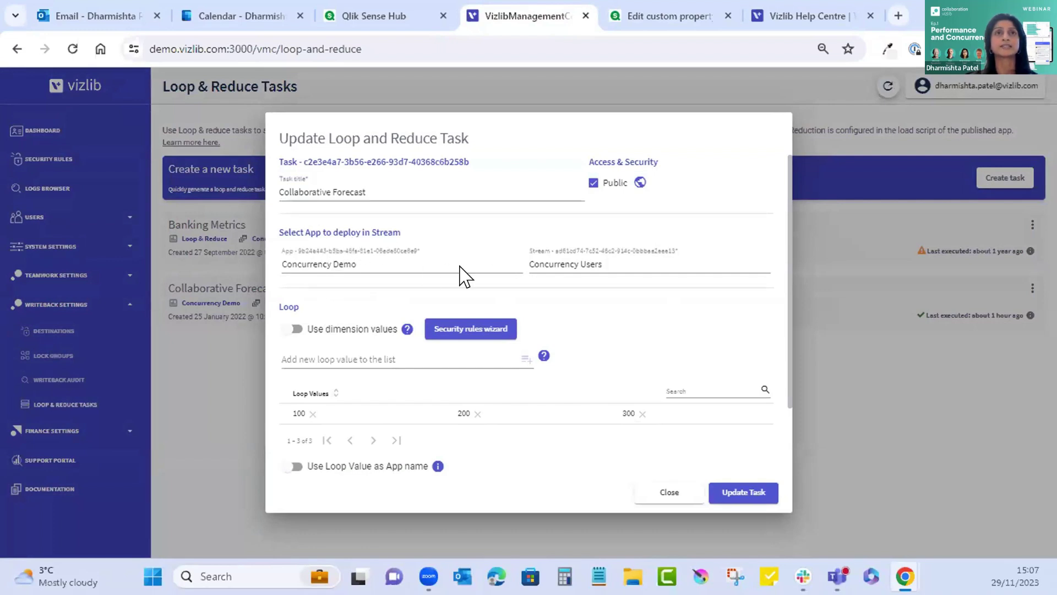
click(351, 253)
click(548, 322)
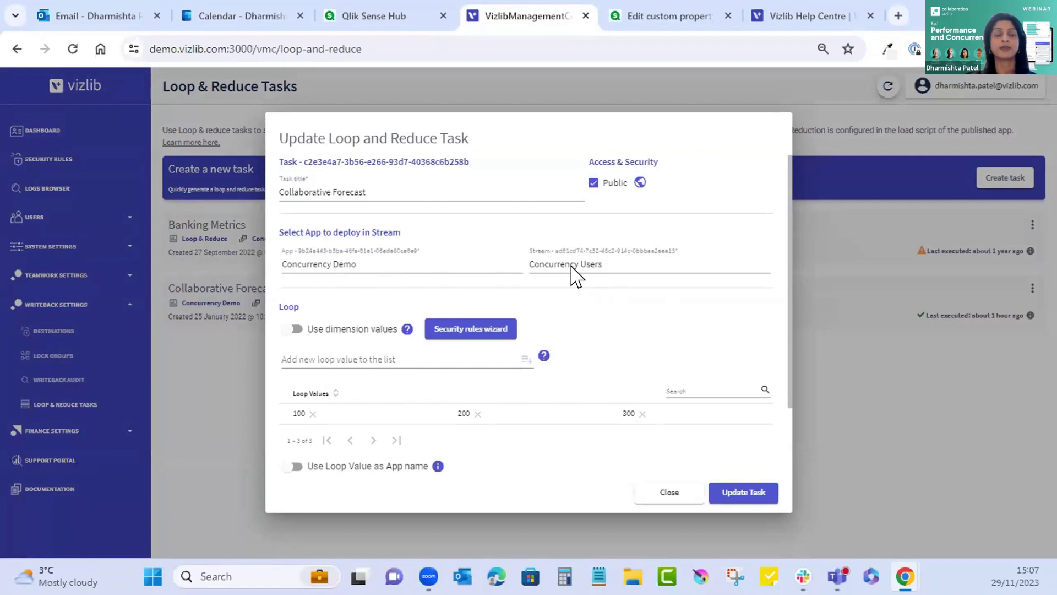
Step: Try adding 400 to the task's loop values, and remove it again
scroll(600, 382, down, 2)
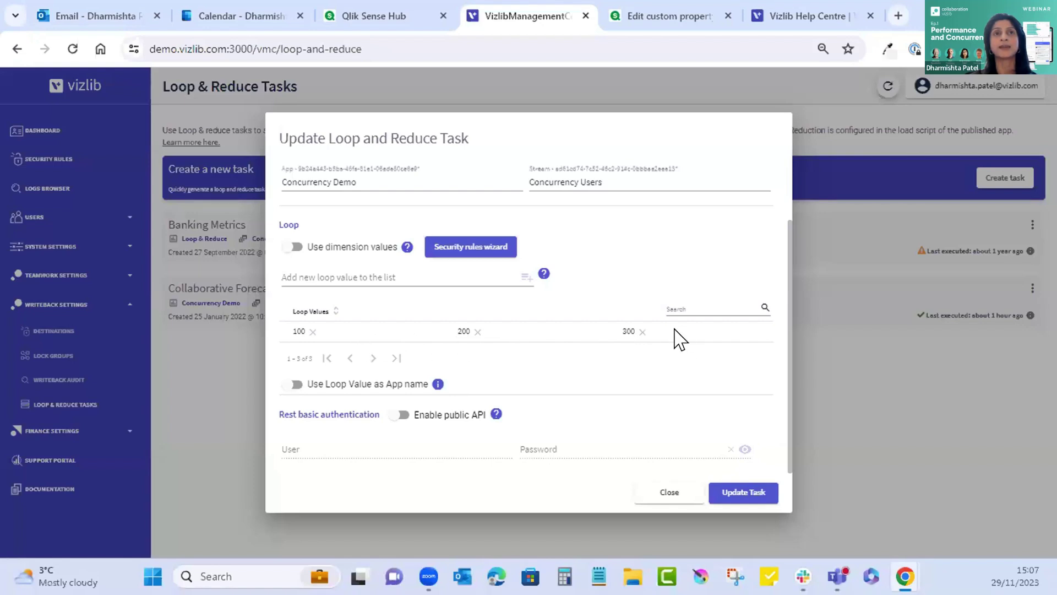
click(337, 265)
text(400)
key(Return)
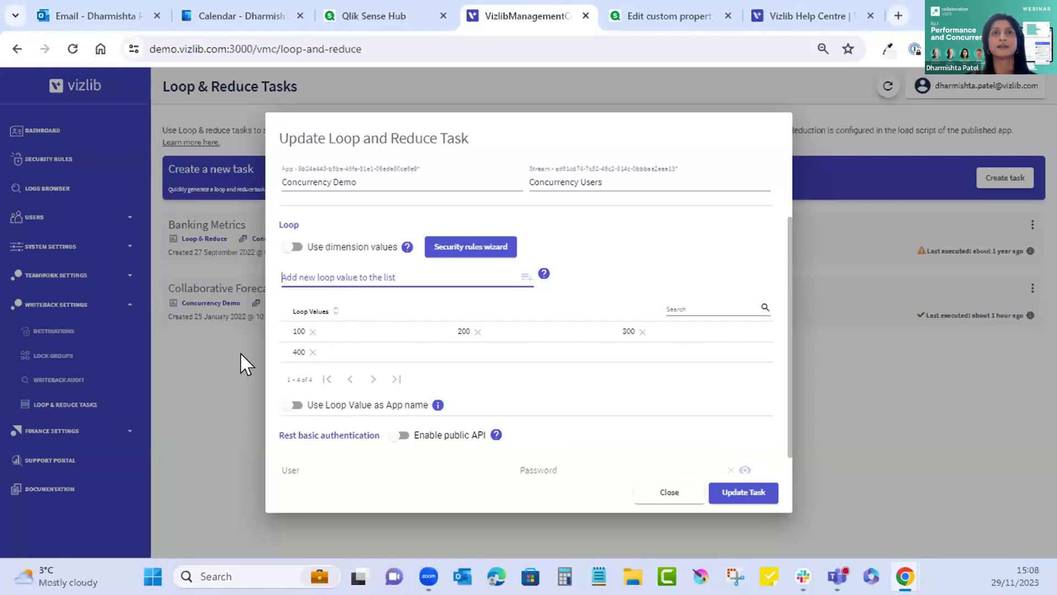
click(308, 353)
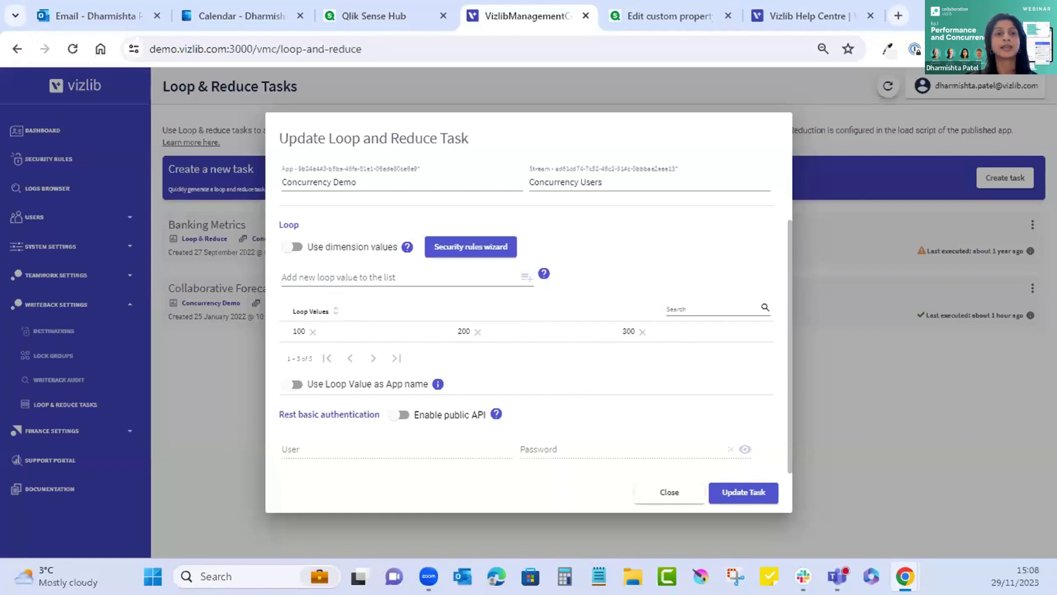
click(483, 251)
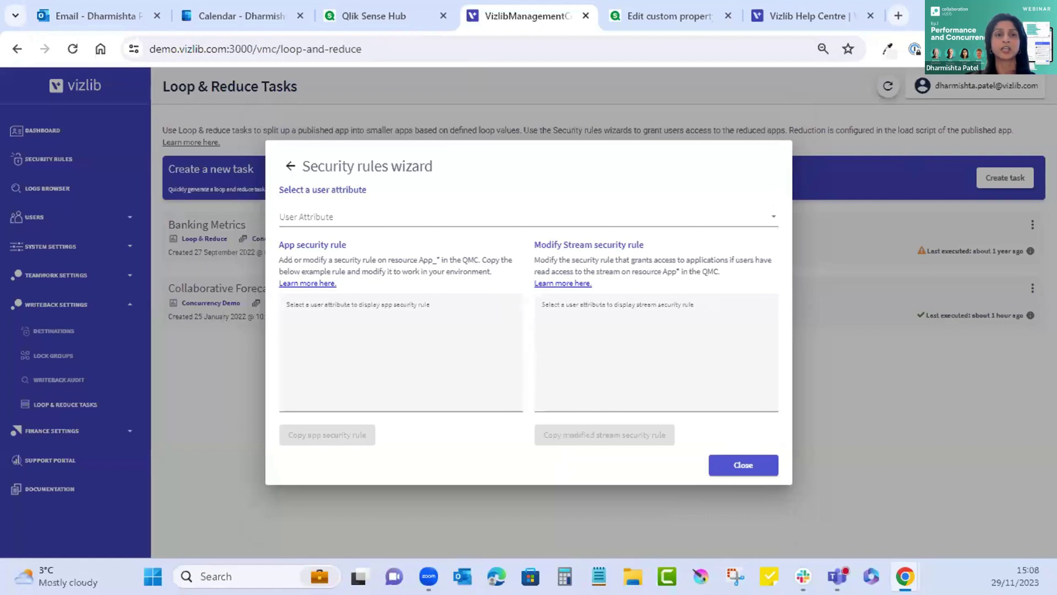
click(322, 217)
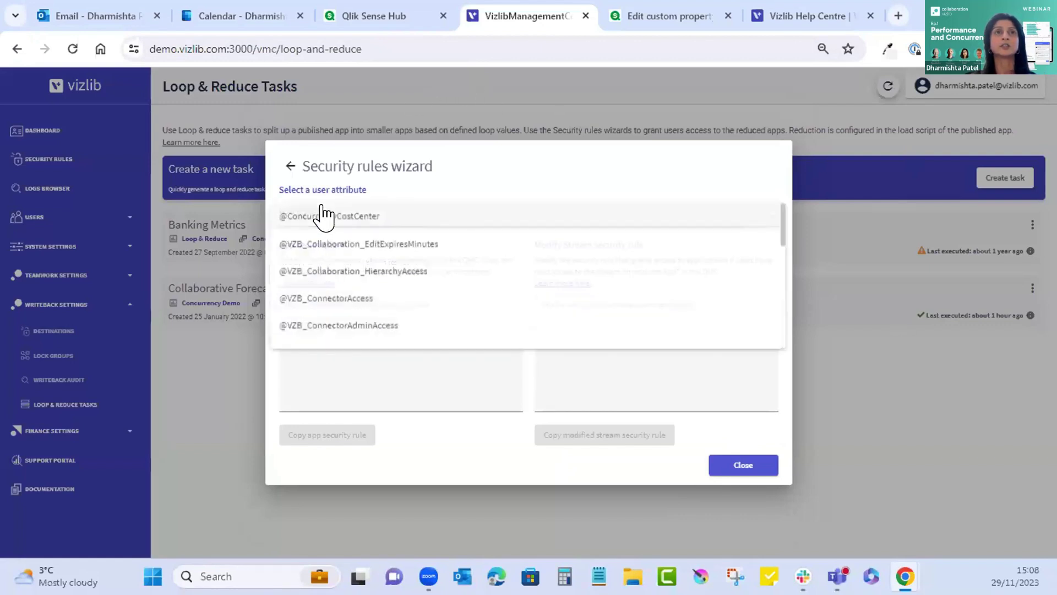
click(322, 217)
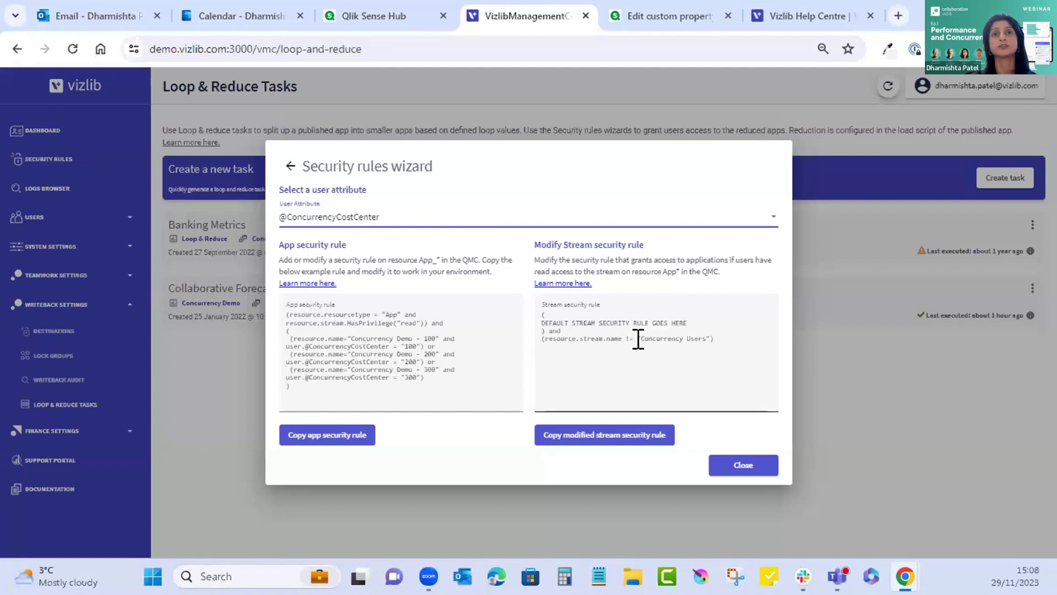
click(325, 446)
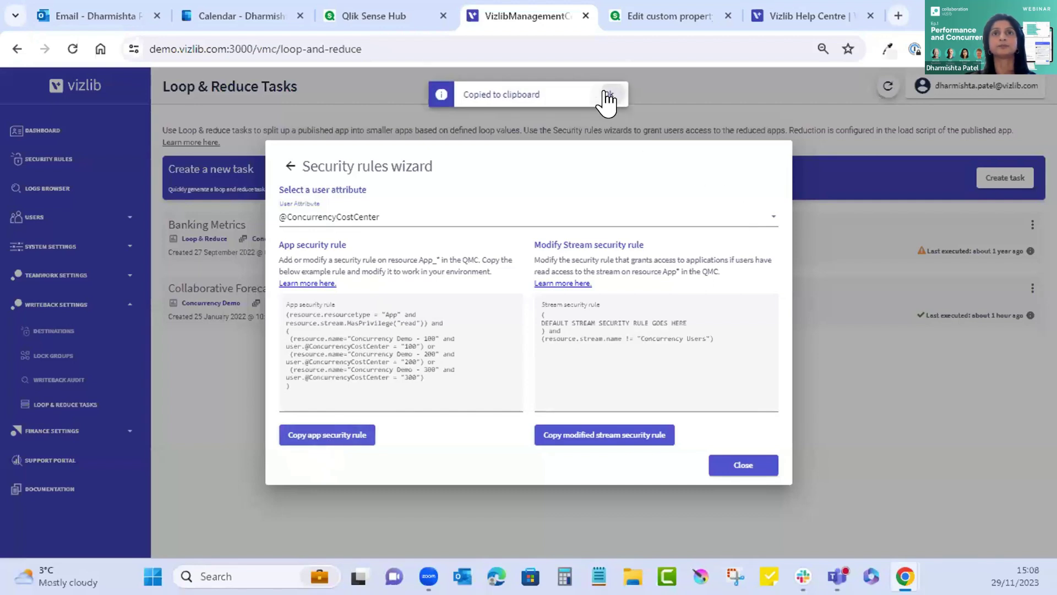
click(612, 97)
click(759, 465)
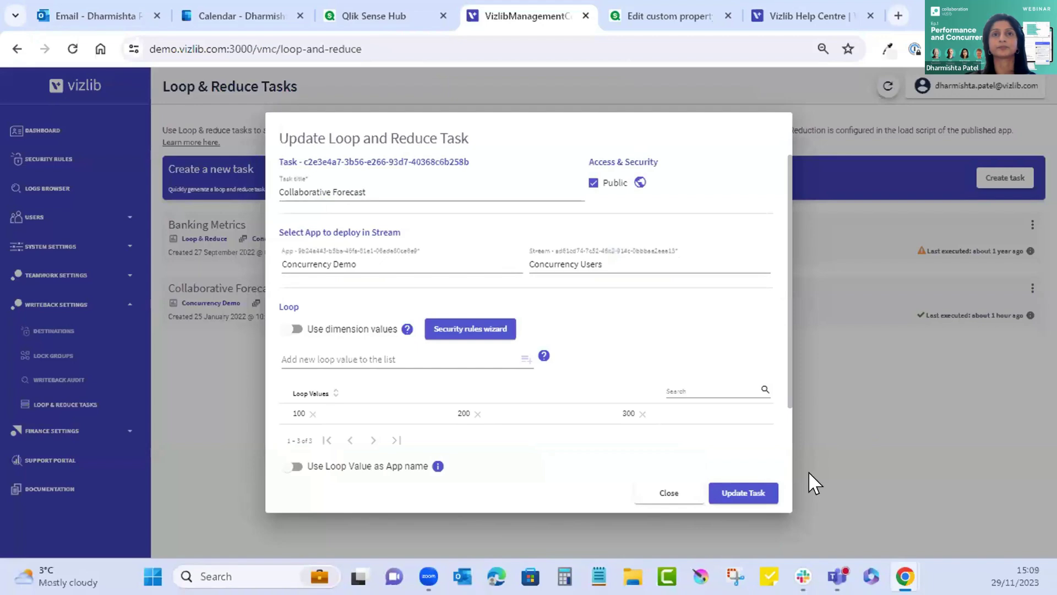
click(670, 492)
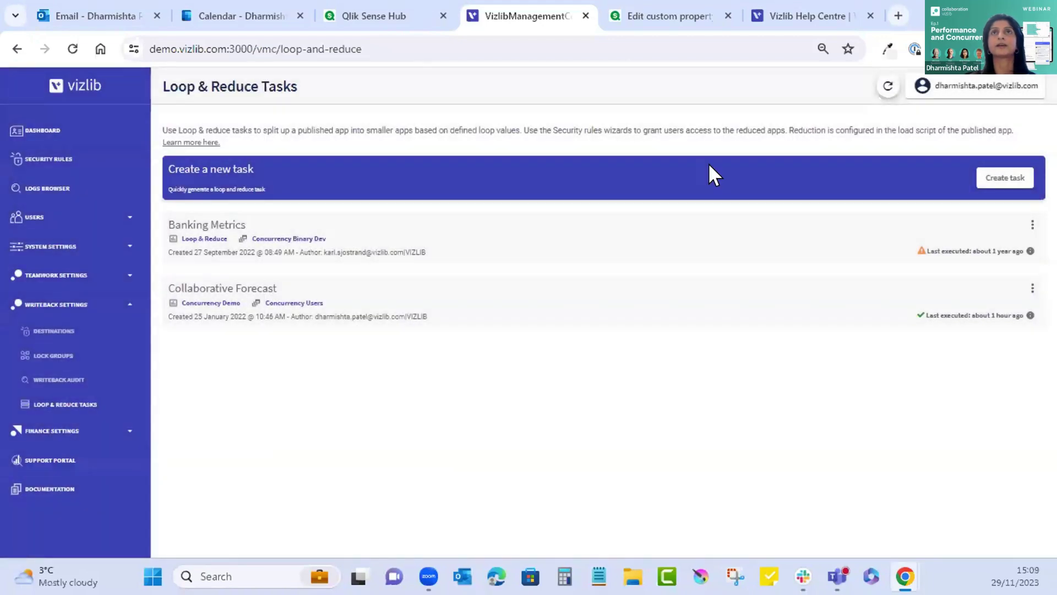
Step: Switch to the Qlik Management Console, open the security rules, and filter them by the name Concurrency
click(672, 16)
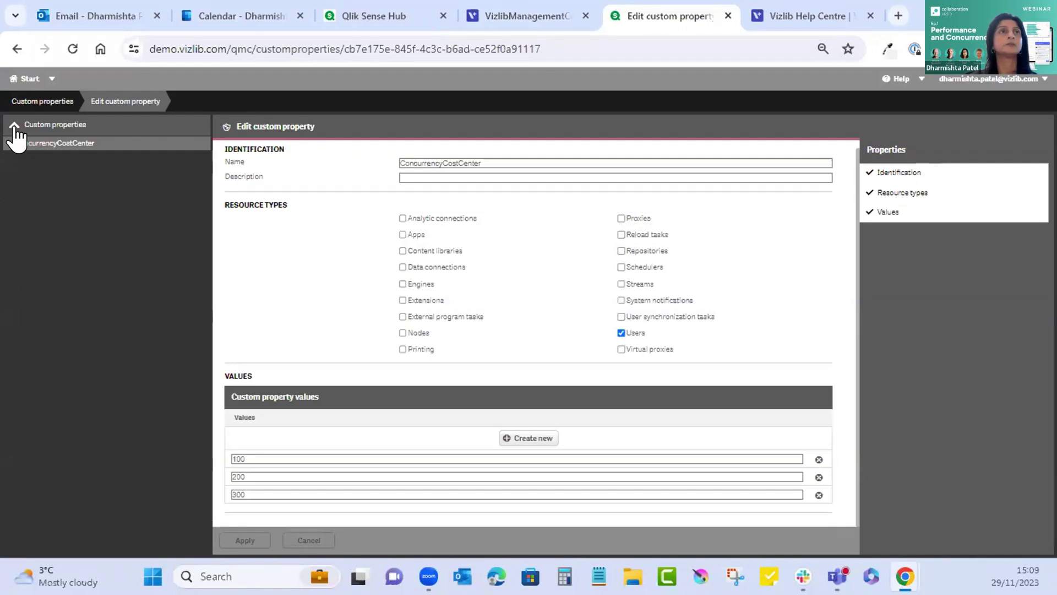
click(33, 101)
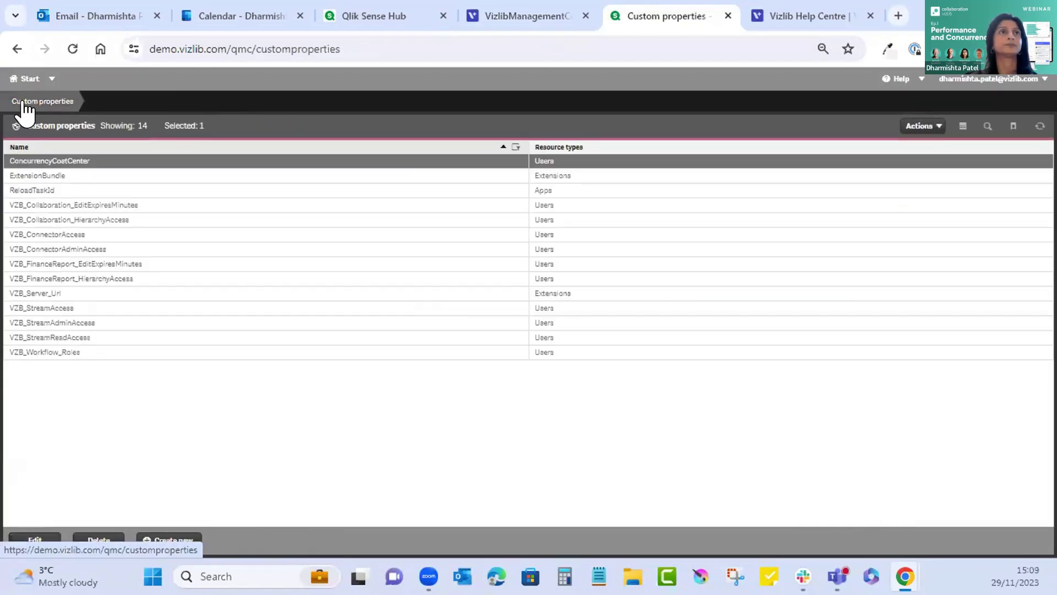
click(15, 79)
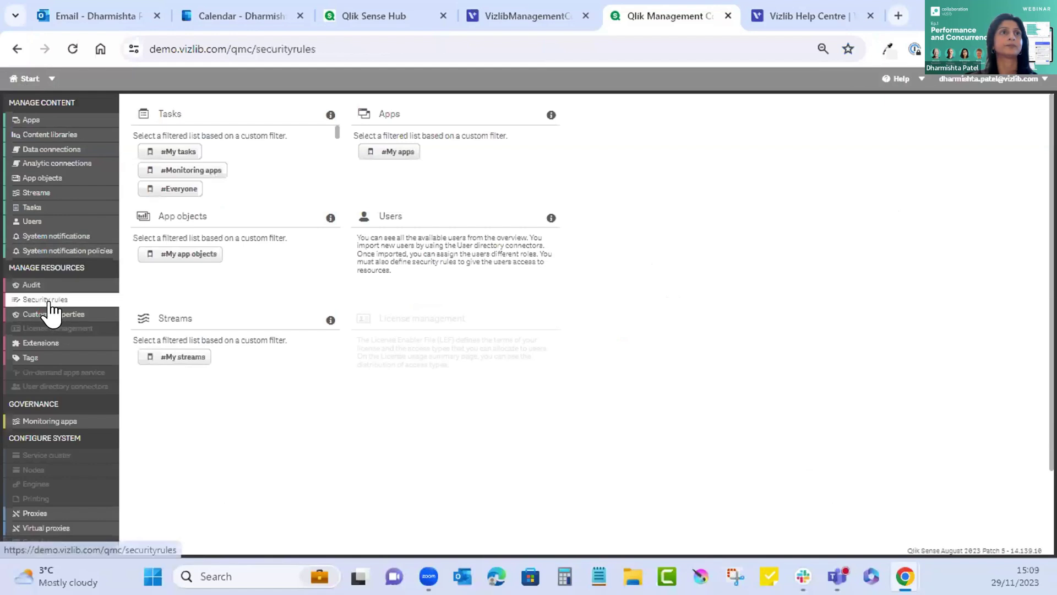
click(45, 300)
click(114, 147)
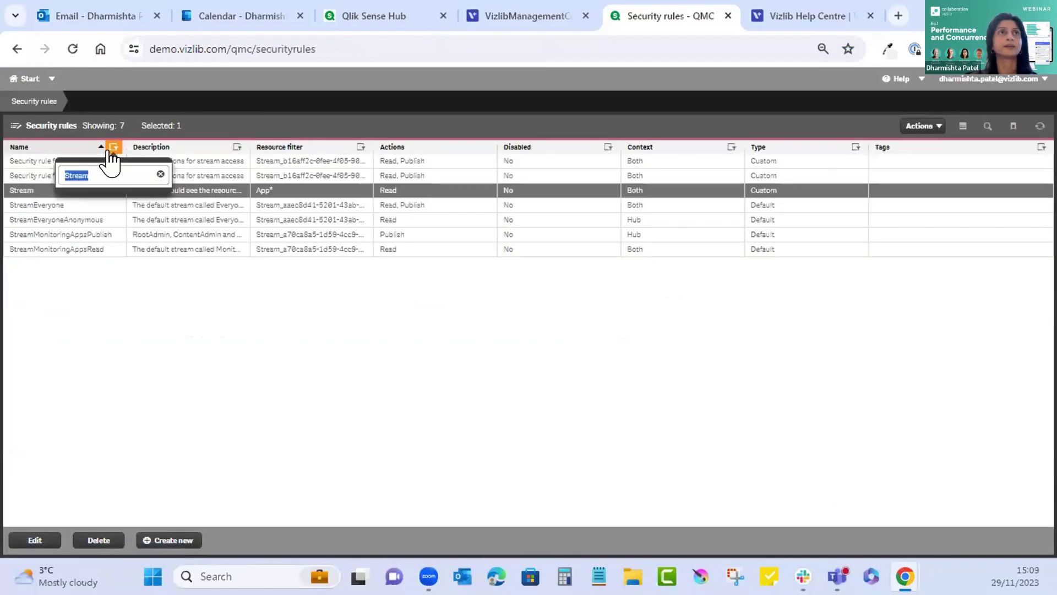
text(Concurrency)
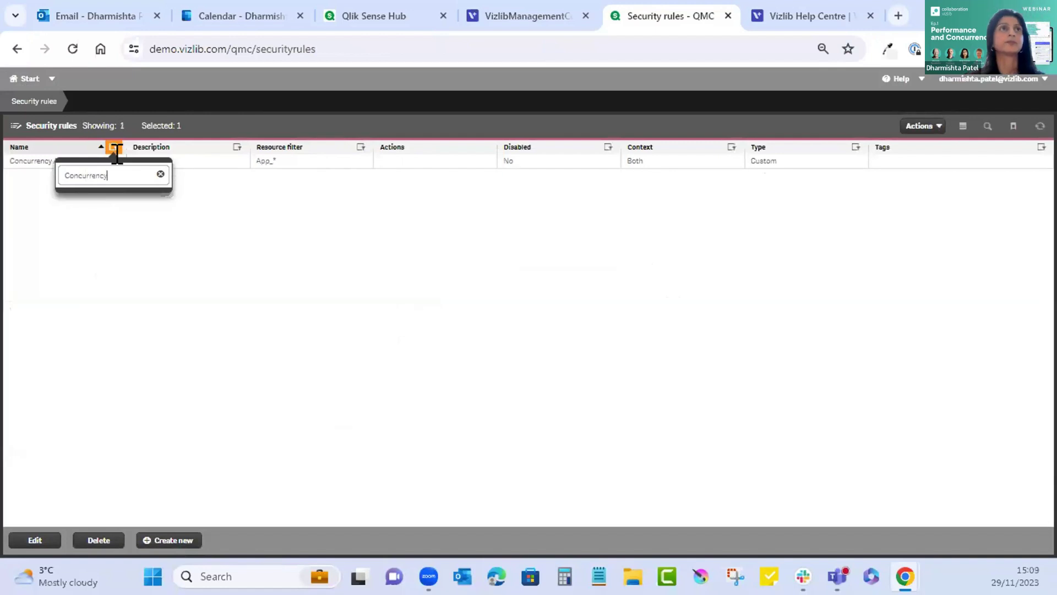
Step: Open the Concurrency App Access security rule for editing and read through its advanced conditions
click(32, 163)
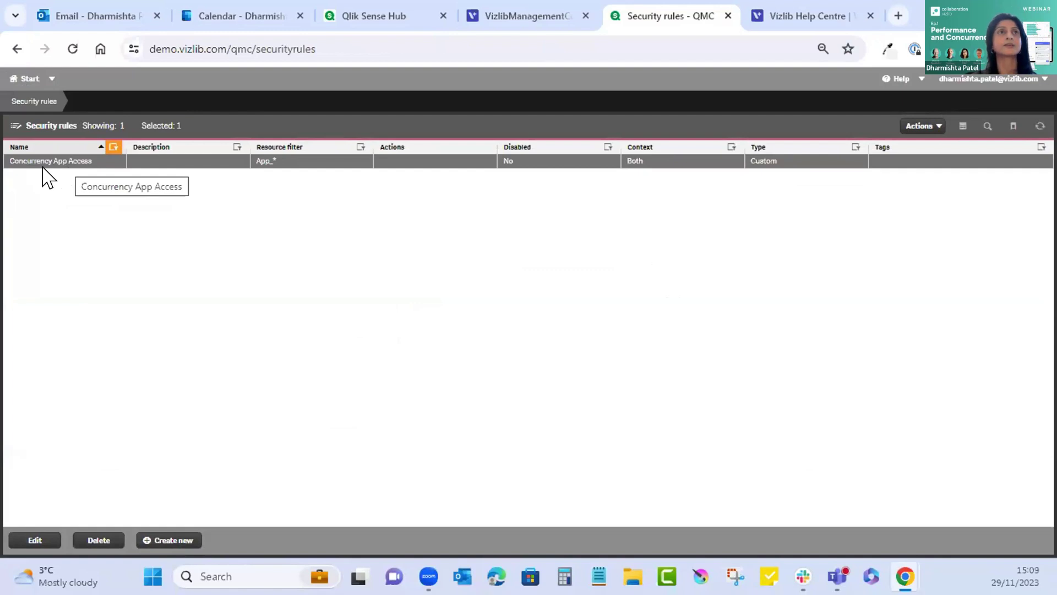
click(33, 541)
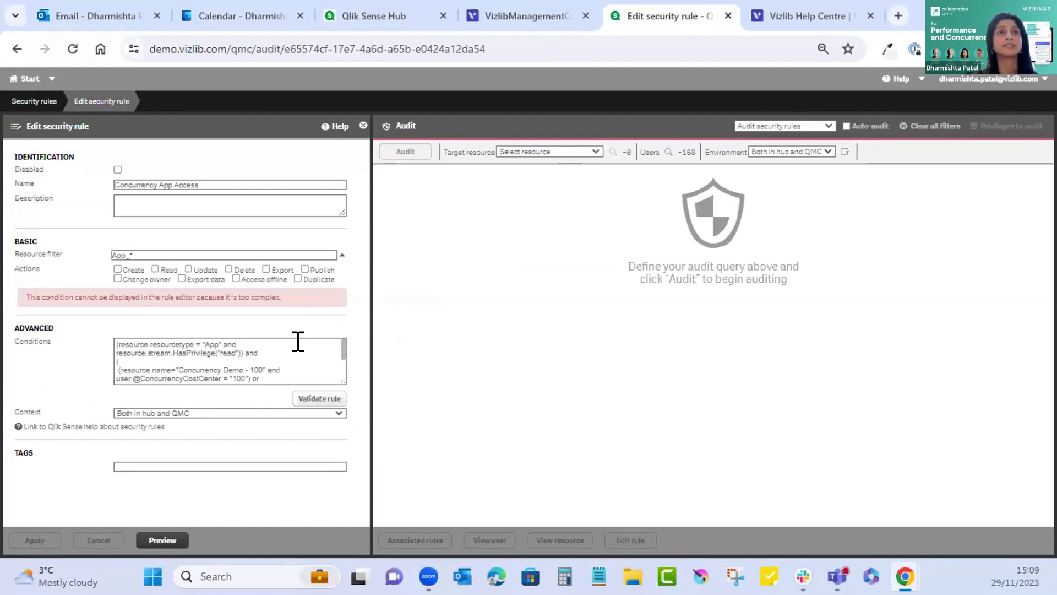
scroll(202, 351, down, 2)
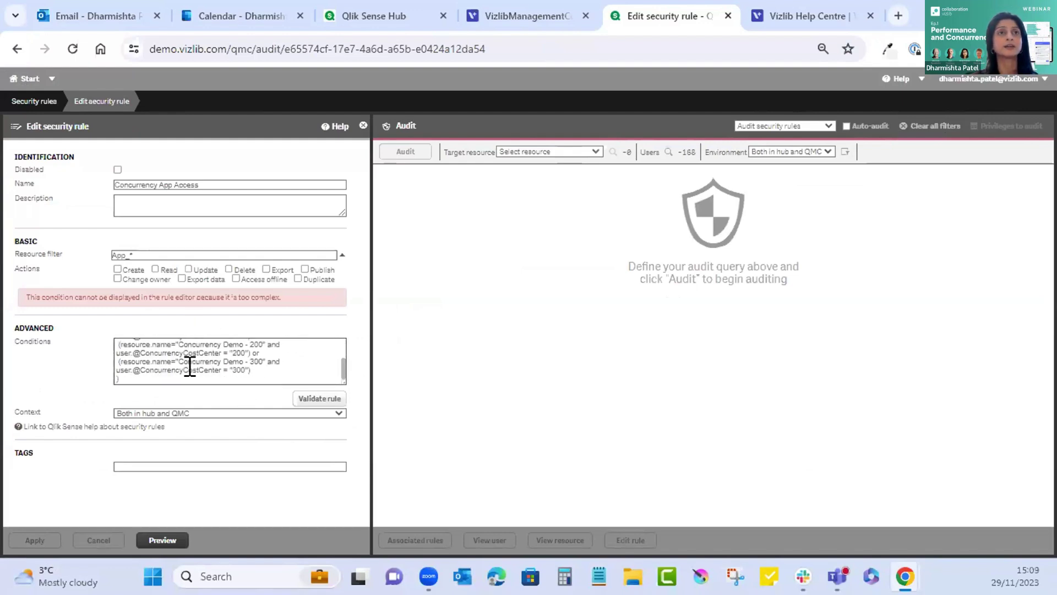
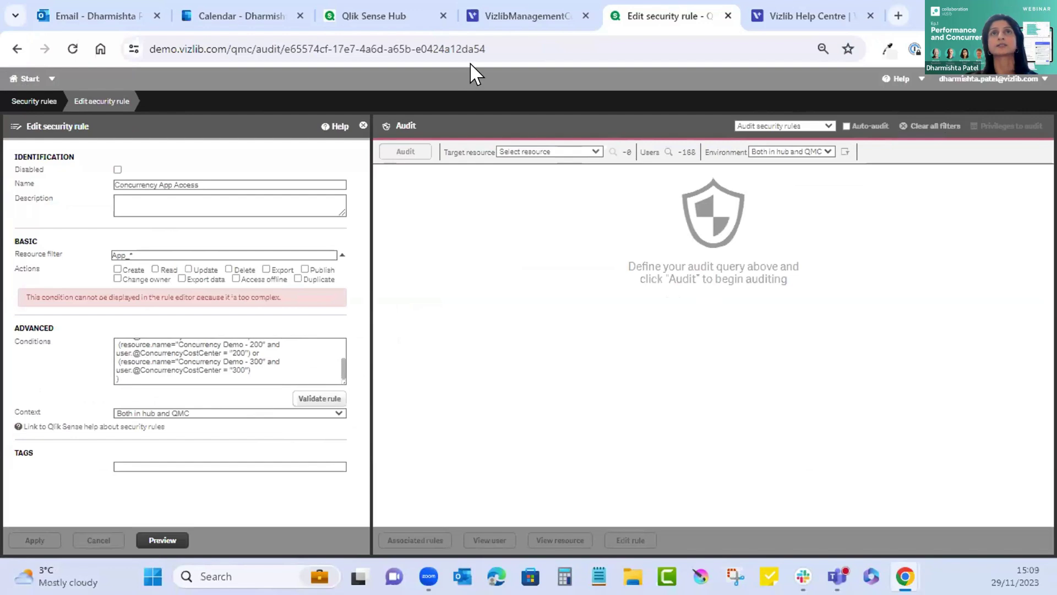
Step: Switch to the Vizlib Management Console and review the Collaborative Forecast task's available actions and last execution status
click(527, 23)
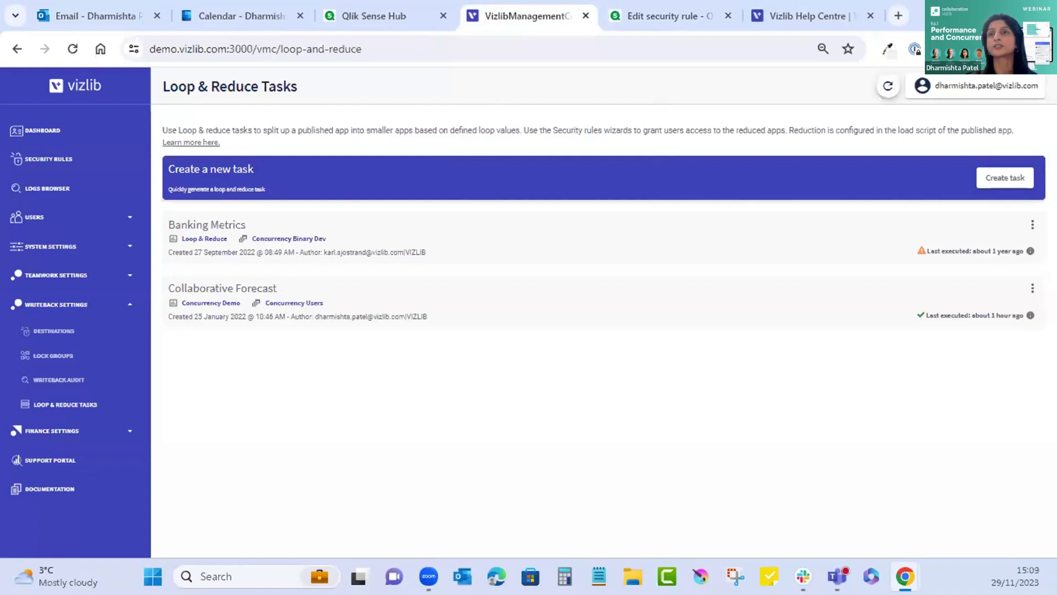
click(1033, 288)
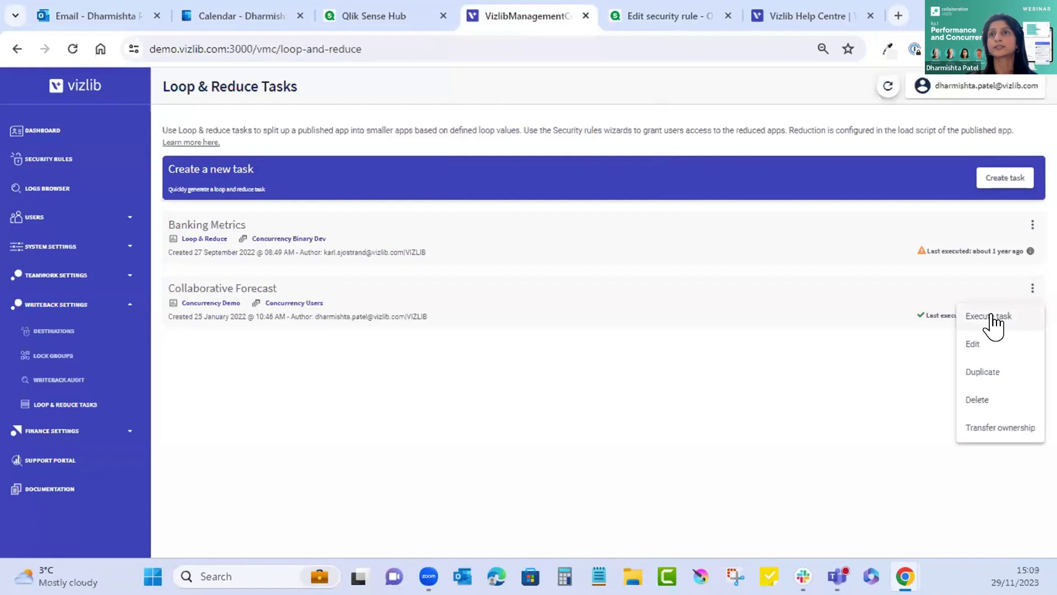
click(843, 365)
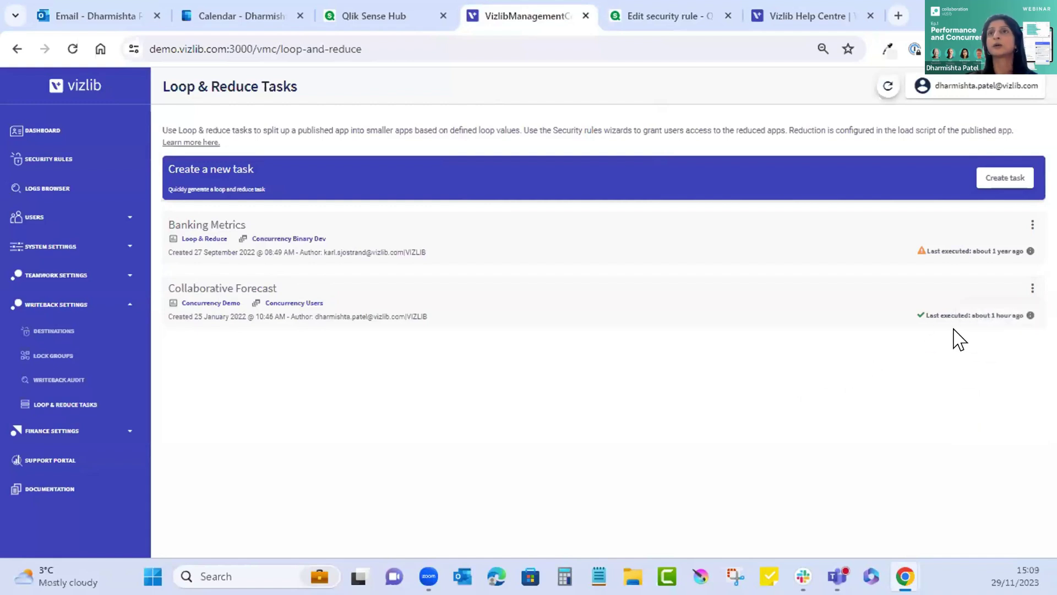
mouse_move(953, 314)
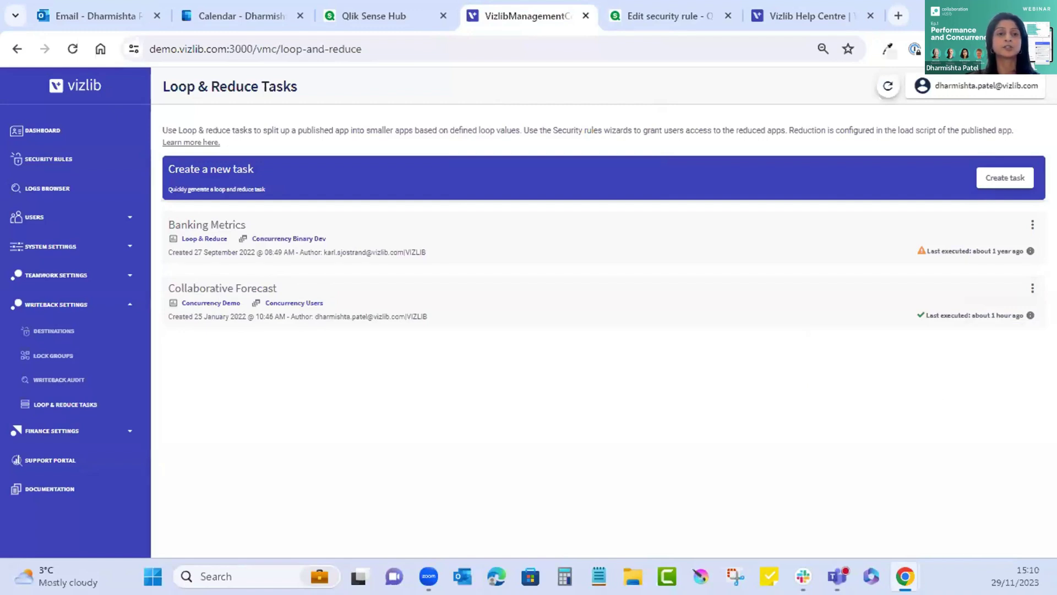
Step: Switch to the Qlik Sense hub and examine the apps in the Concurrency Users and Concurrency Binary Dev streams
click(378, 18)
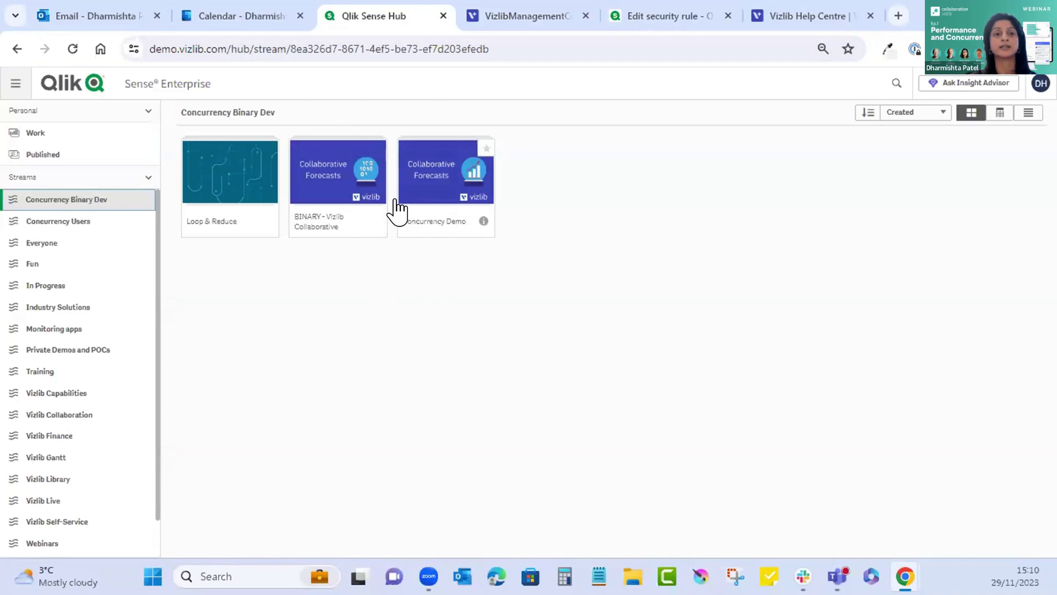
click(81, 224)
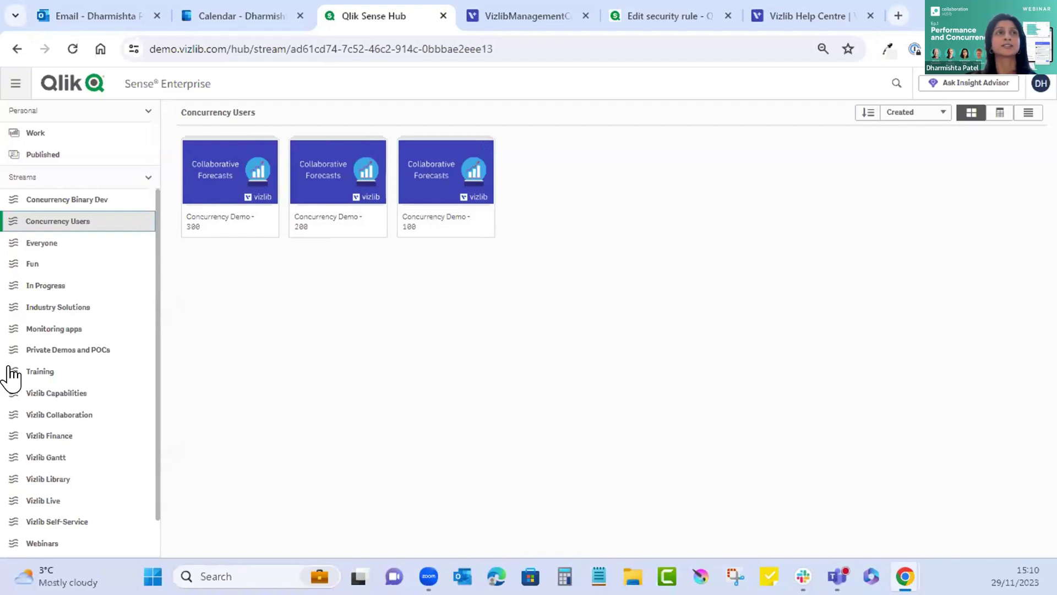
click(102, 202)
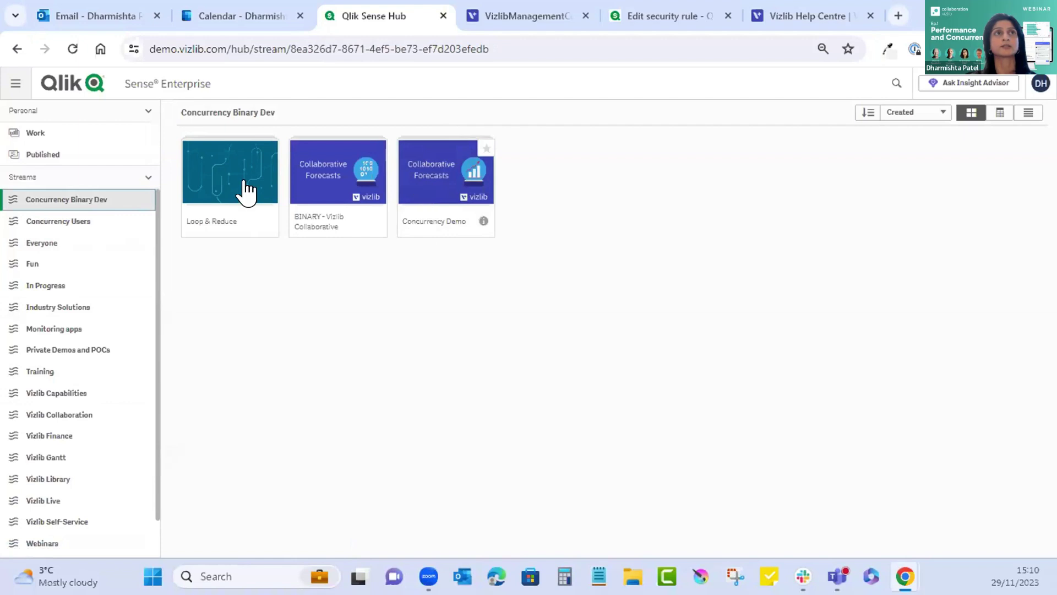
Step: Open the Concurrency Demo(2) app from personal work and rename its first sheet to "1. Create Forecast TEST"
click(61, 135)
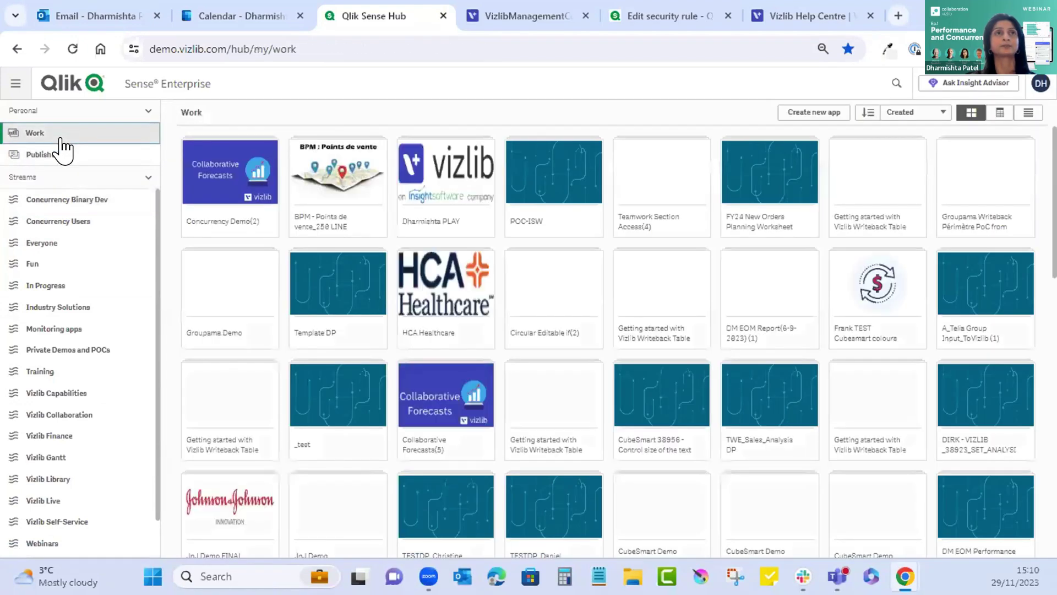
click(216, 174)
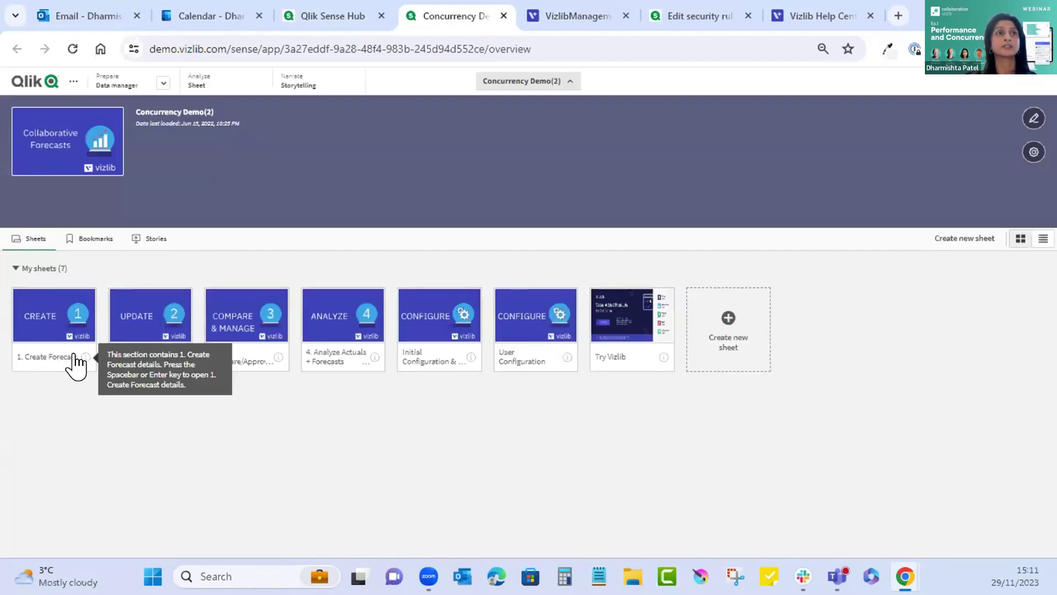
click(84, 357)
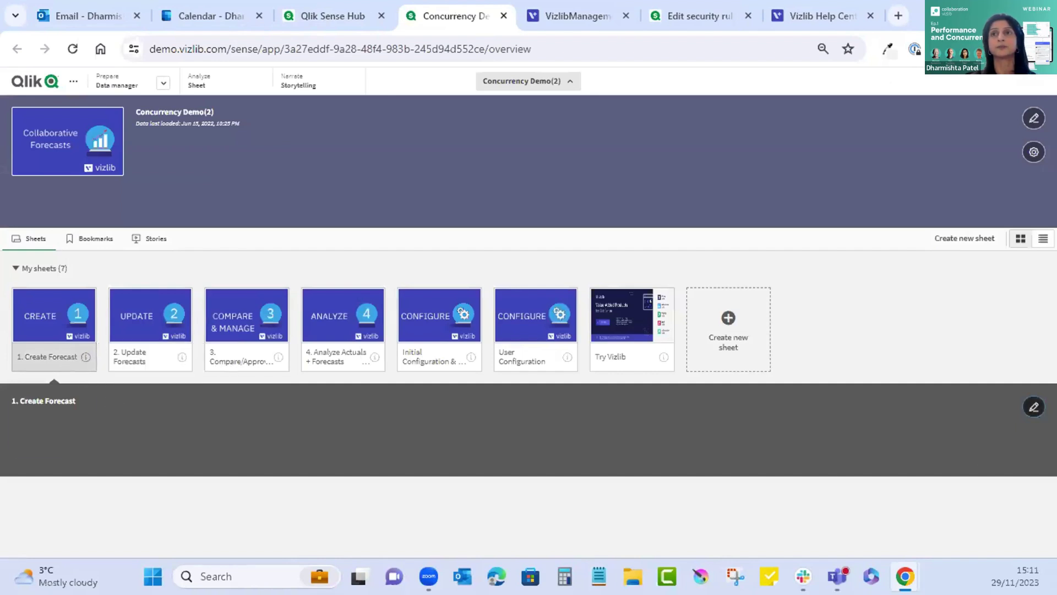
click(211, 424)
click(176, 401)
text(1. Create Forecast)
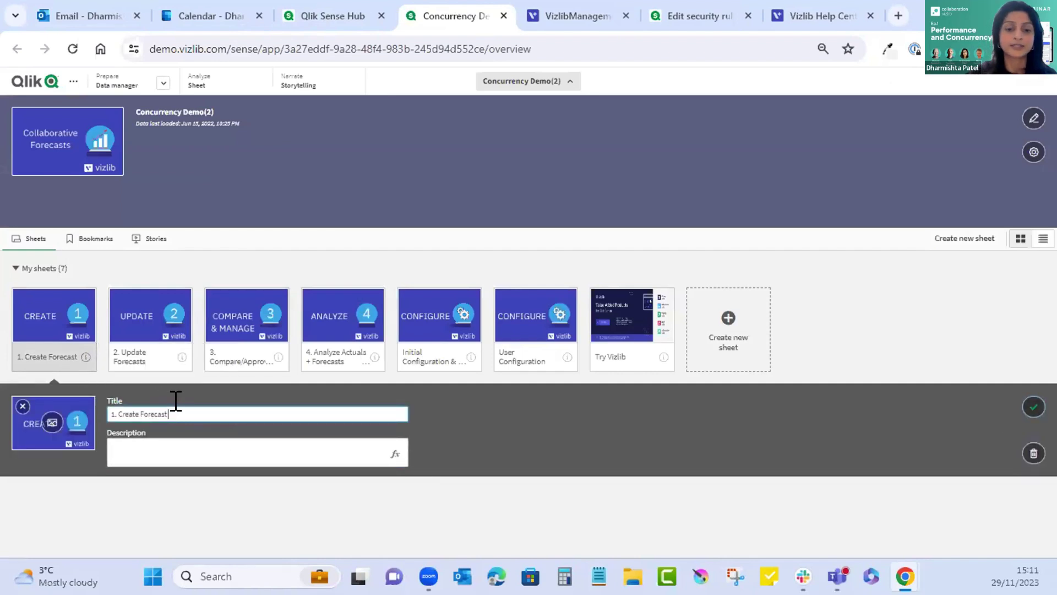
text(EST)
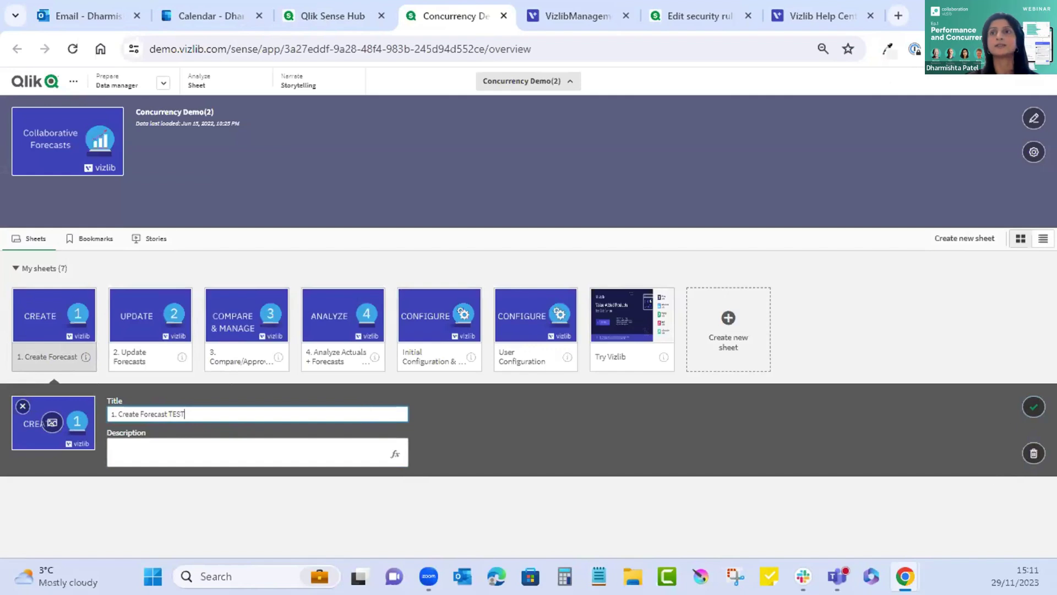
click(1018, 407)
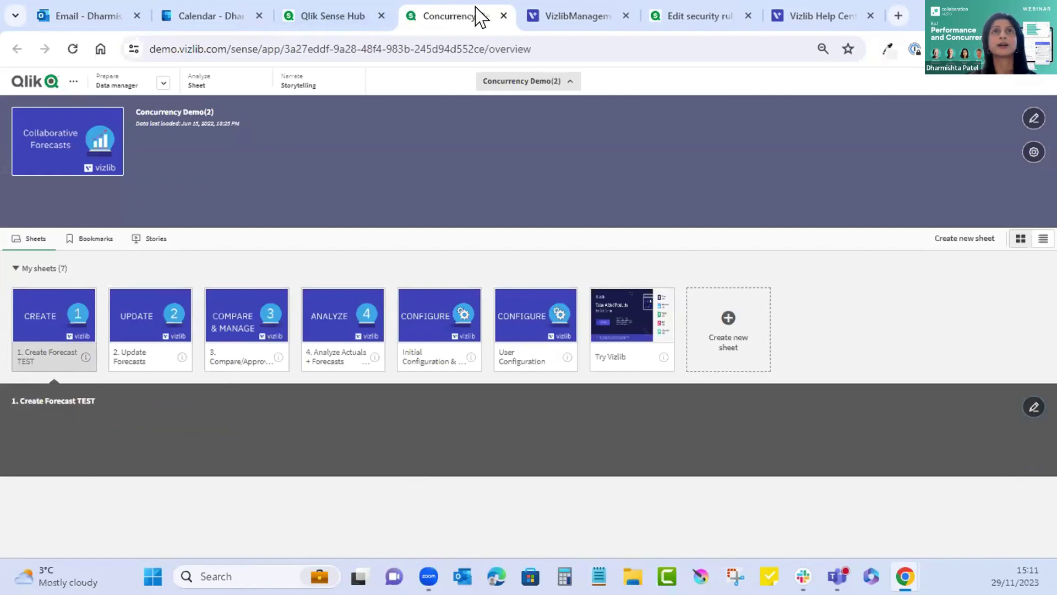
Step: Close the app and republish Concurrency Demo(2) to the Concurrency Binary Dev stream, replacing the existing Concurrency Demo app
click(502, 16)
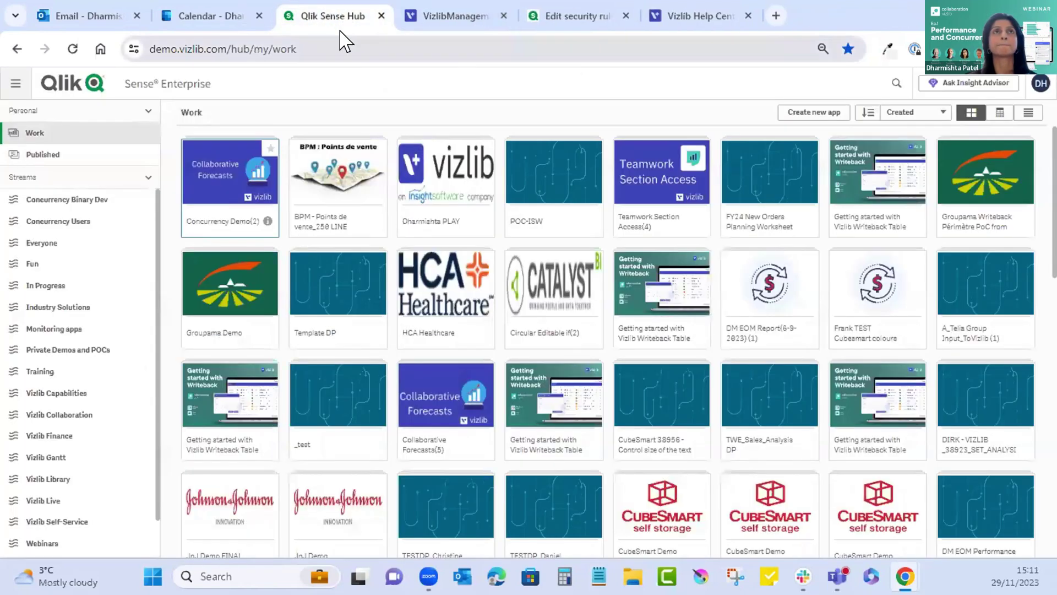
right_click(200, 182)
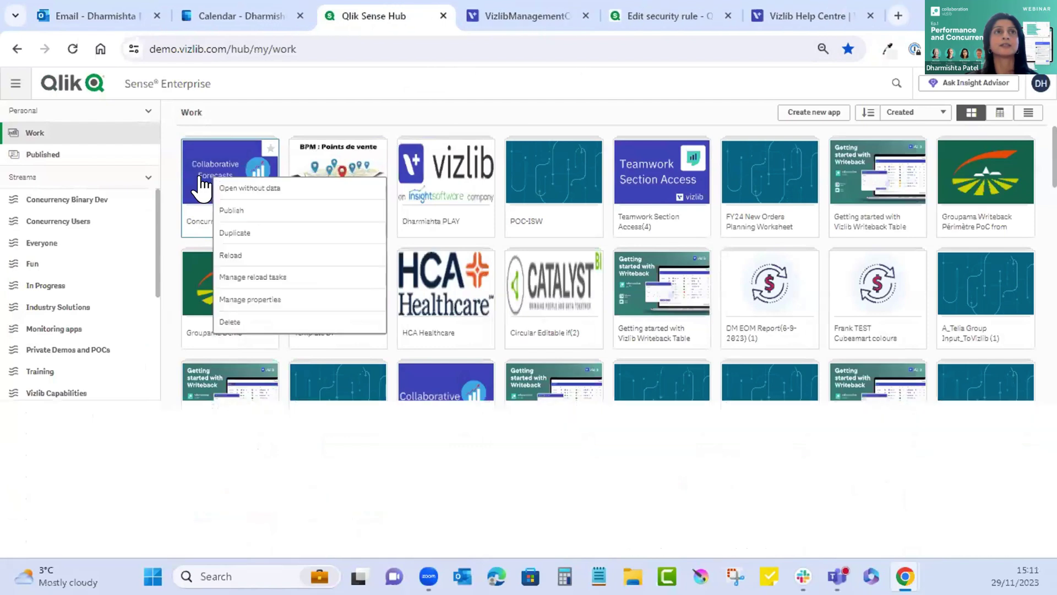
click(260, 212)
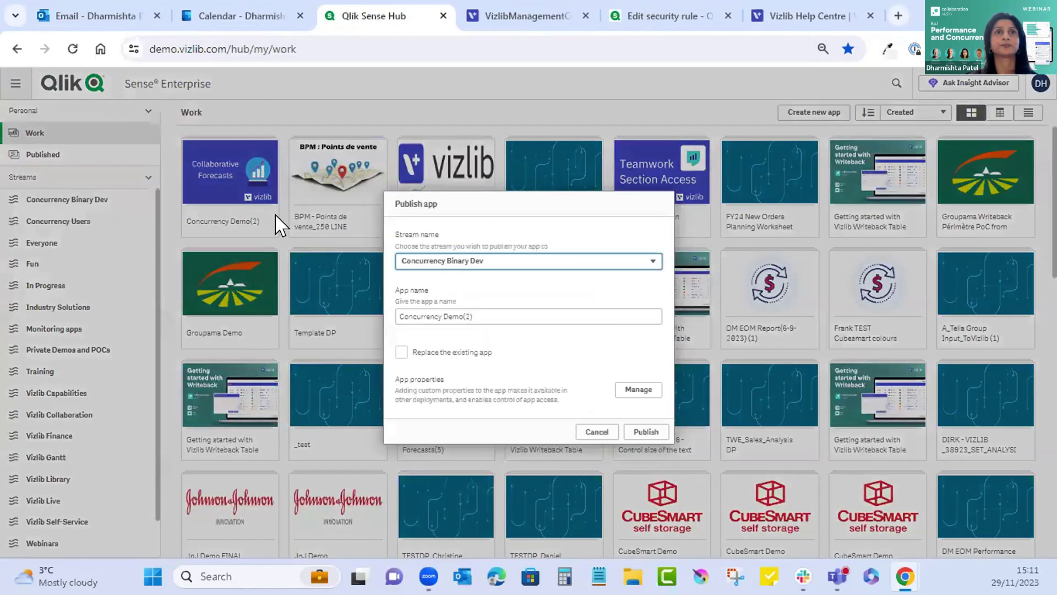
click(401, 352)
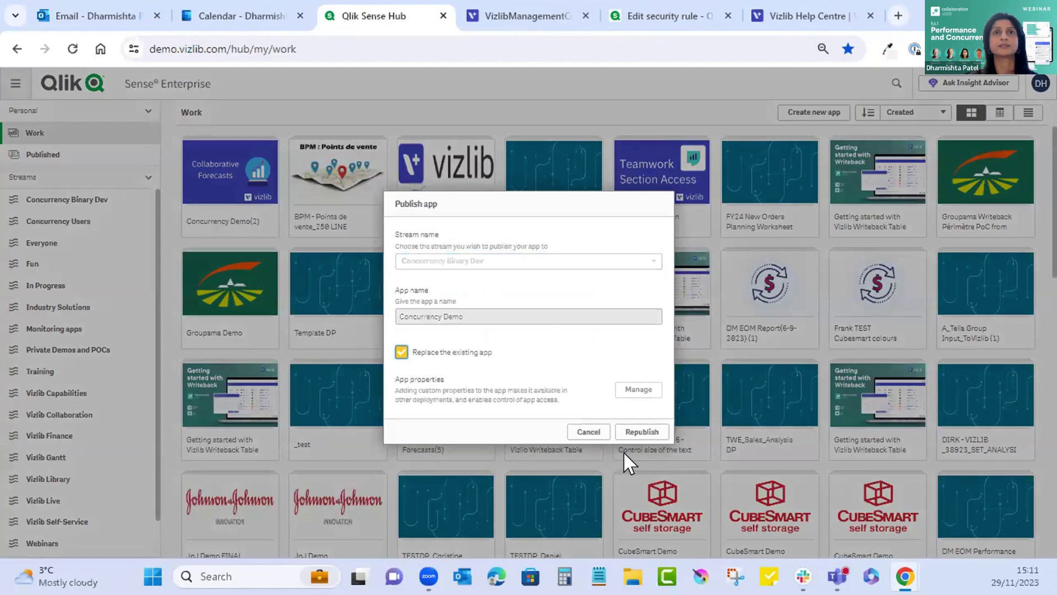
click(642, 432)
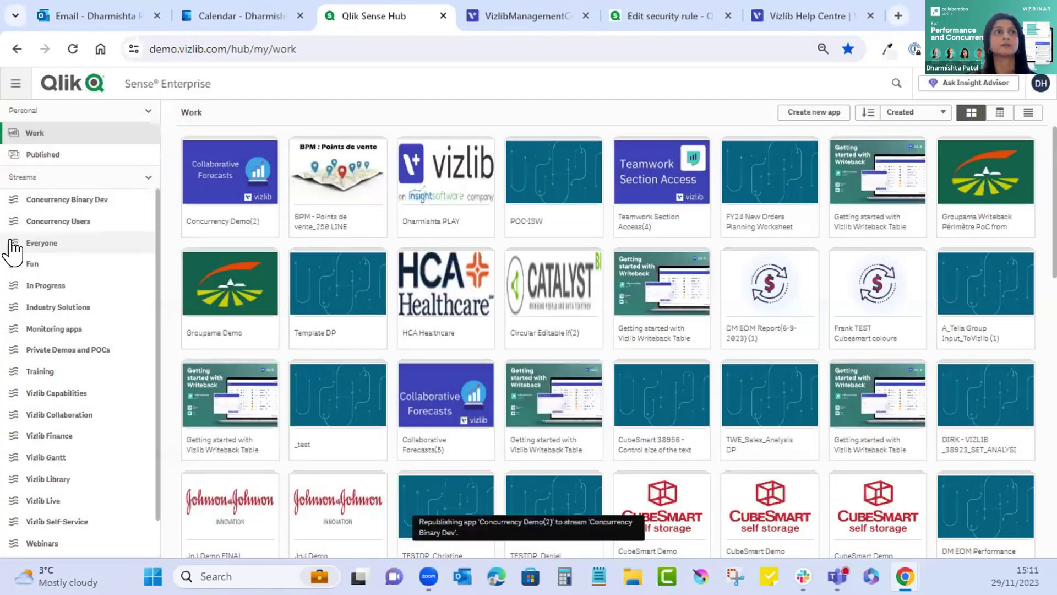
Step: Refresh the app list in the Concurrency Binary Dev stream and check the apps in the Concurrency Users stream
click(86, 200)
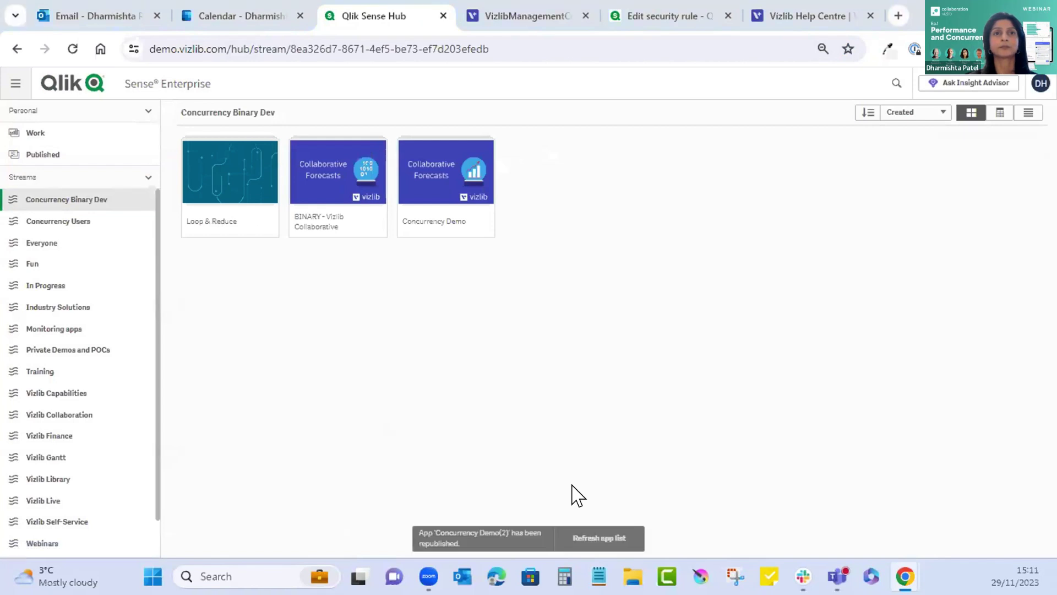
click(606, 536)
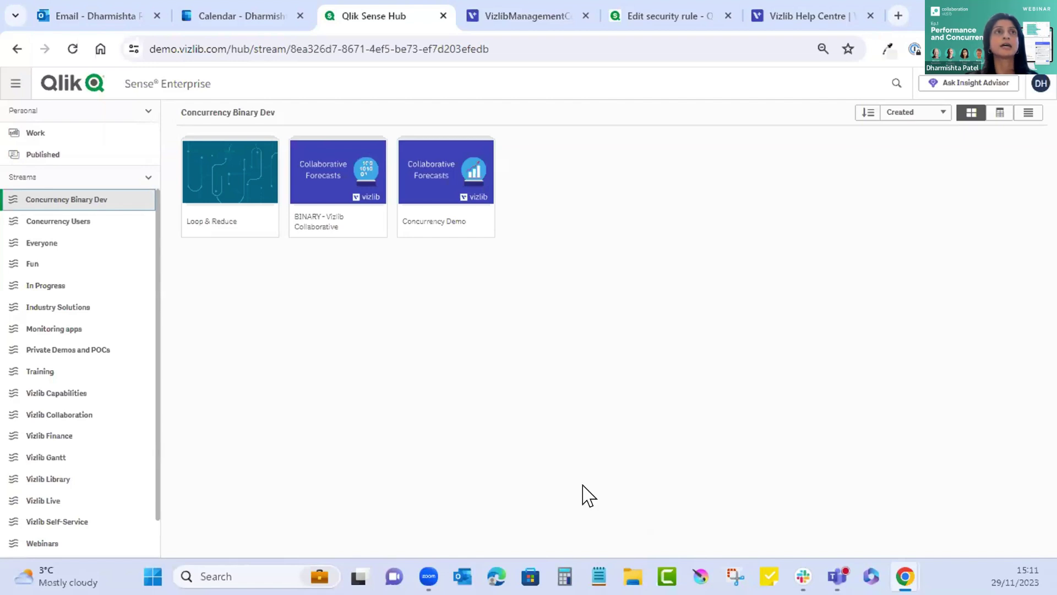
click(89, 223)
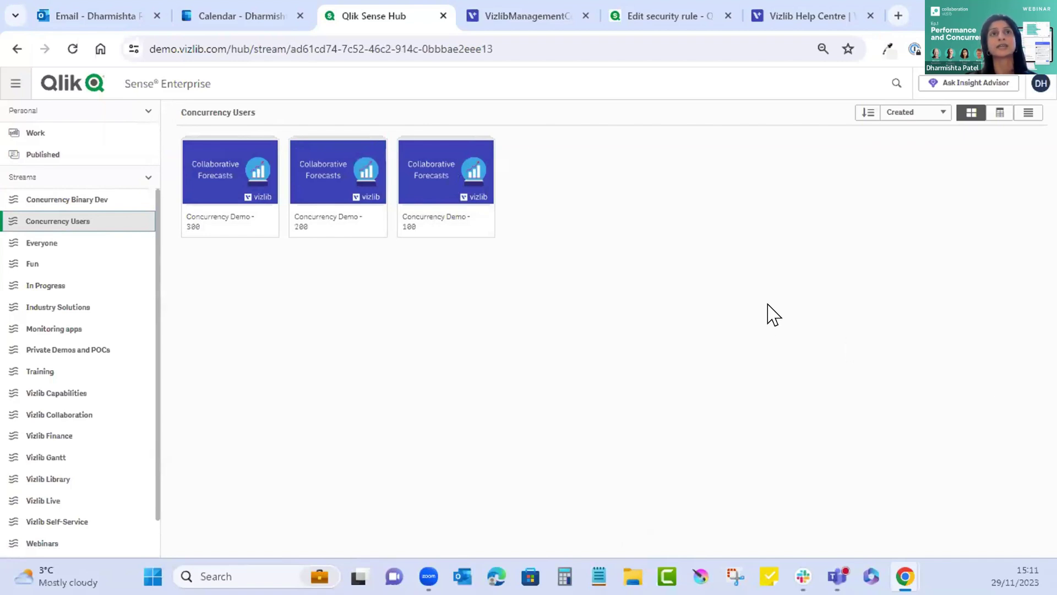
Step: Switch to the Vizlib Management Console, execute the Collaborative Forecast task, and check its execution details
click(525, 15)
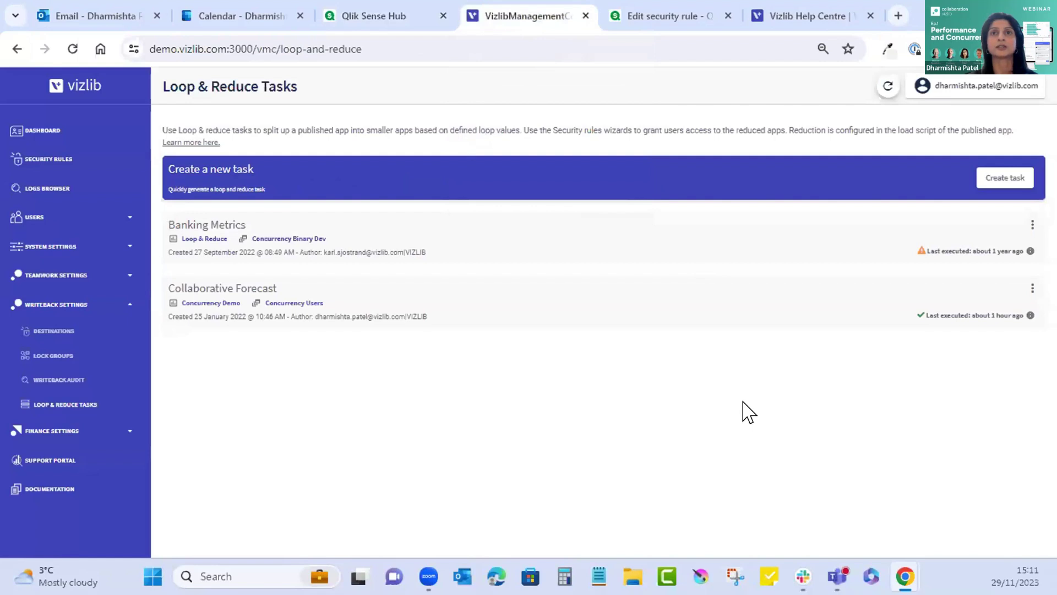
click(1032, 288)
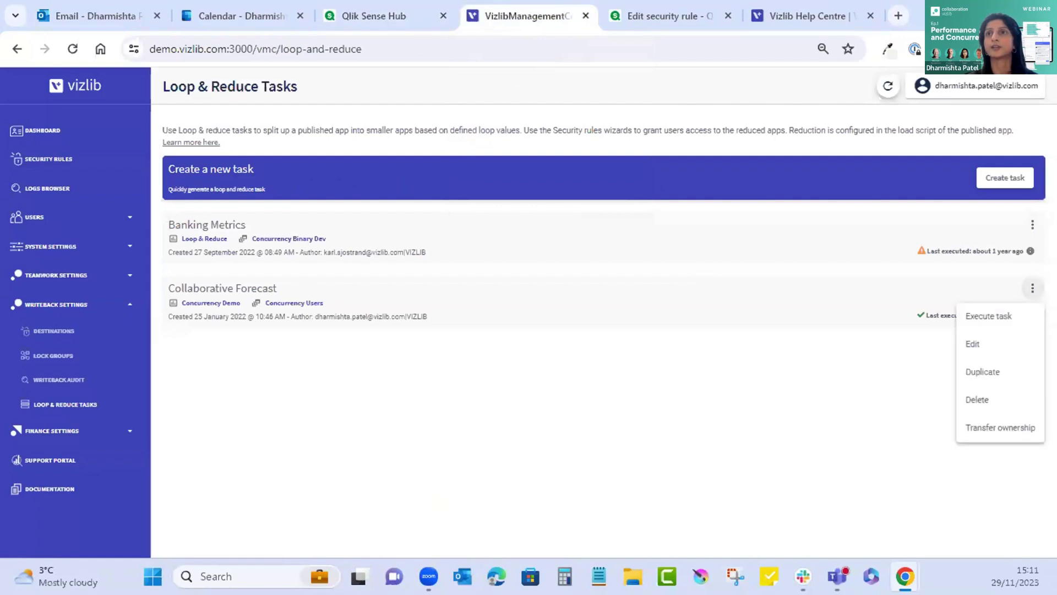
click(979, 320)
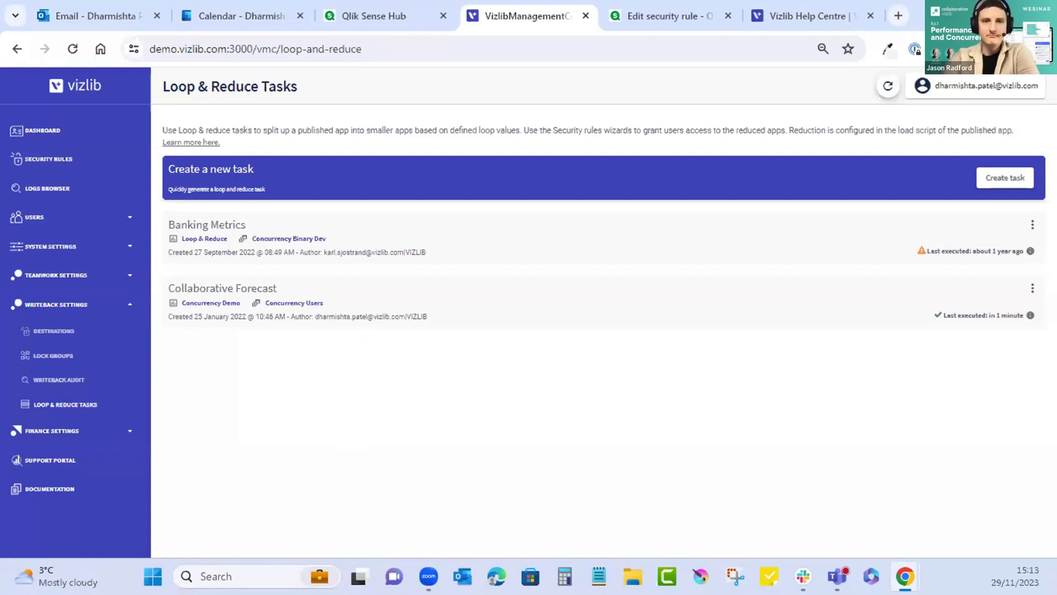
mouse_move(965, 323)
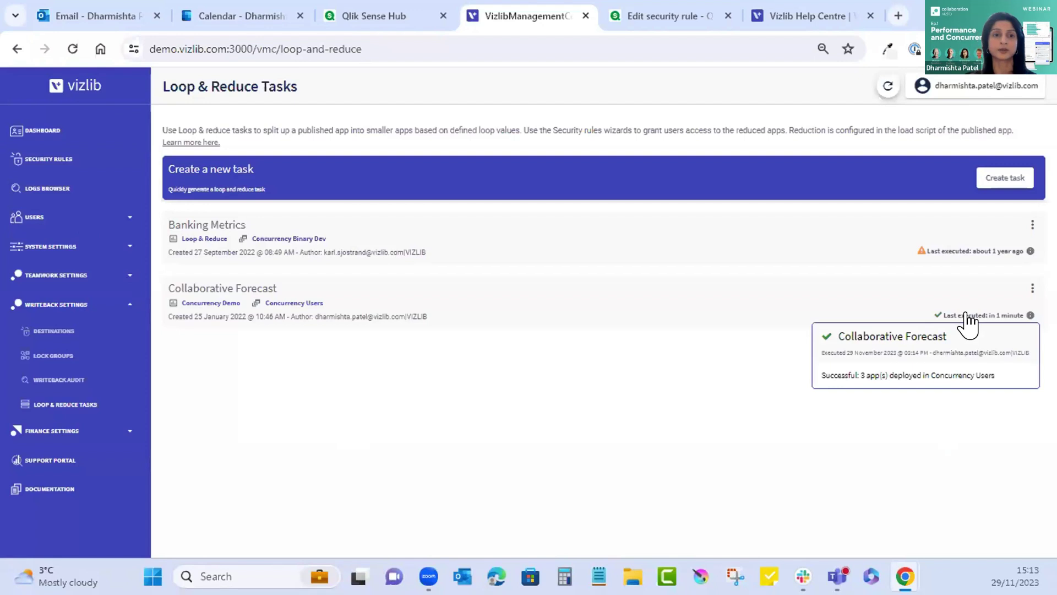
Step: Switch to the Qlik Sense hub, open Concurrency Demo - 200 from the Concurrency Users stream to check its sheets, and close it
click(388, 23)
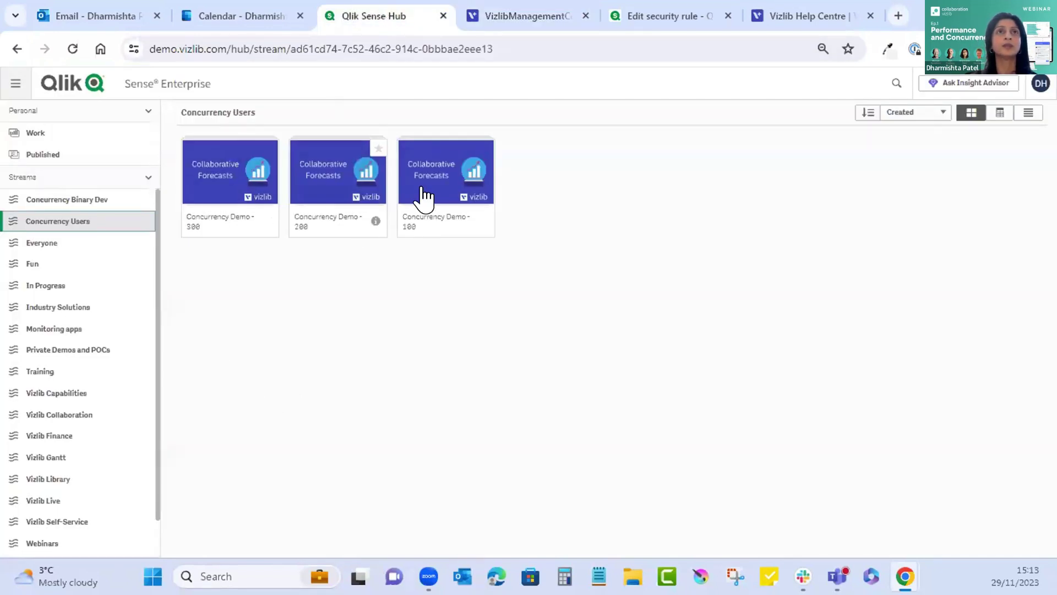
click(334, 184)
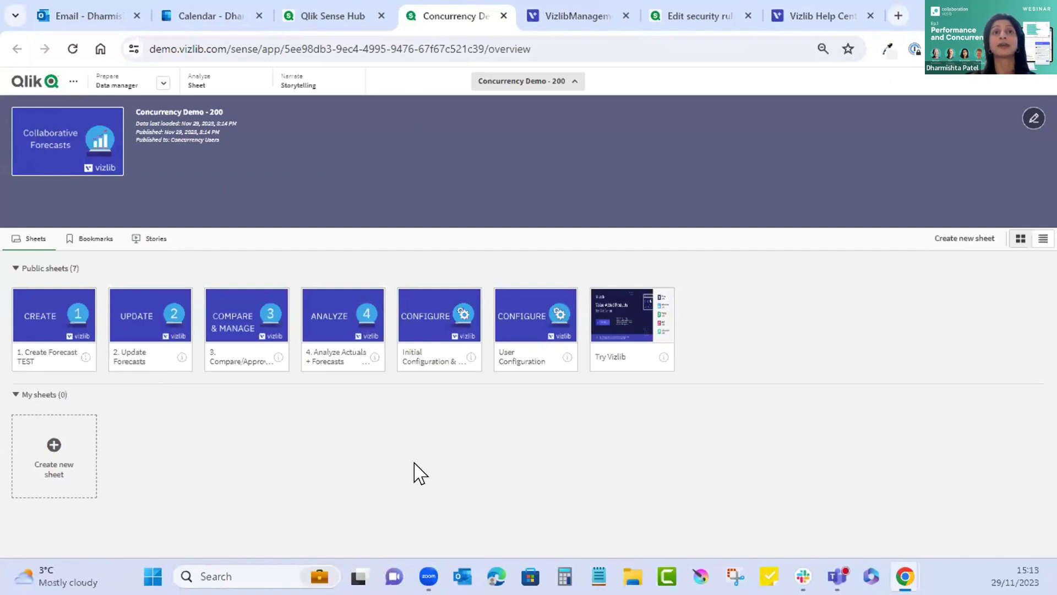
click(504, 16)
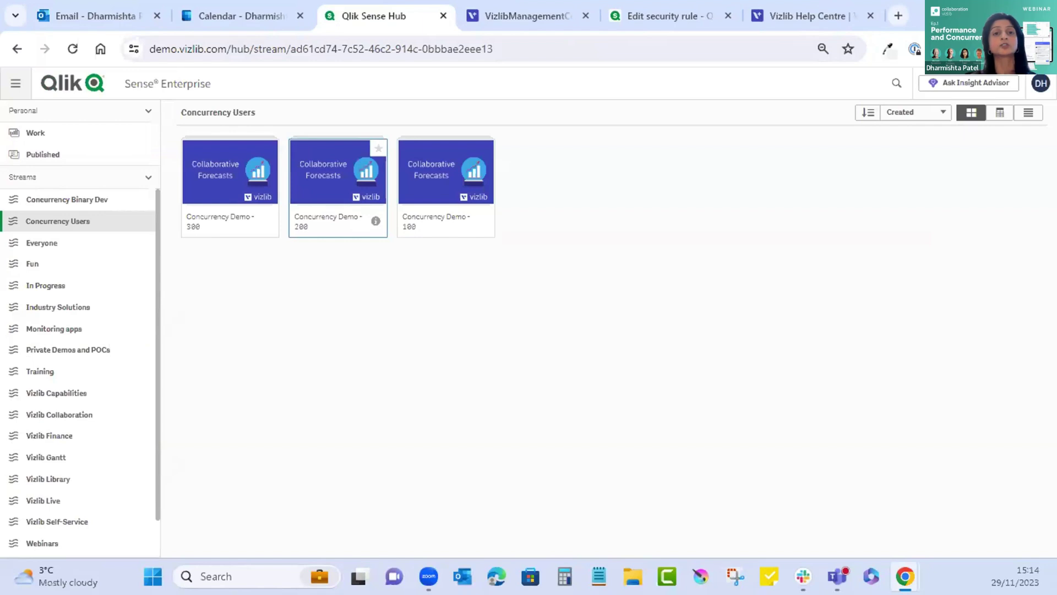
Step: Open Concurrency Demo from the Concurrency Binary Dev stream and view the Binary Load section of its load script
click(111, 201)
click(426, 183)
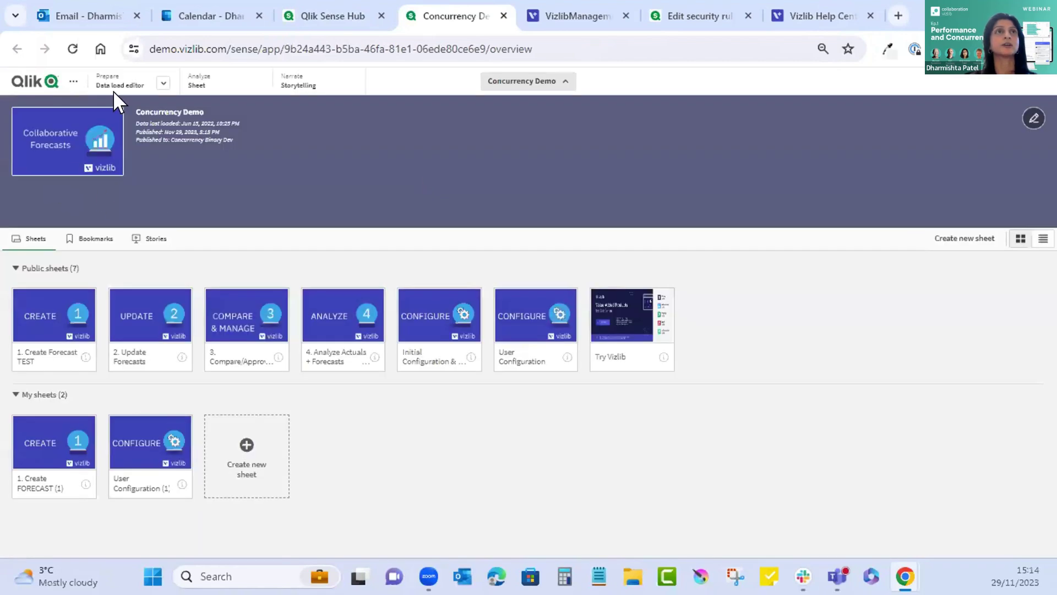
click(113, 86)
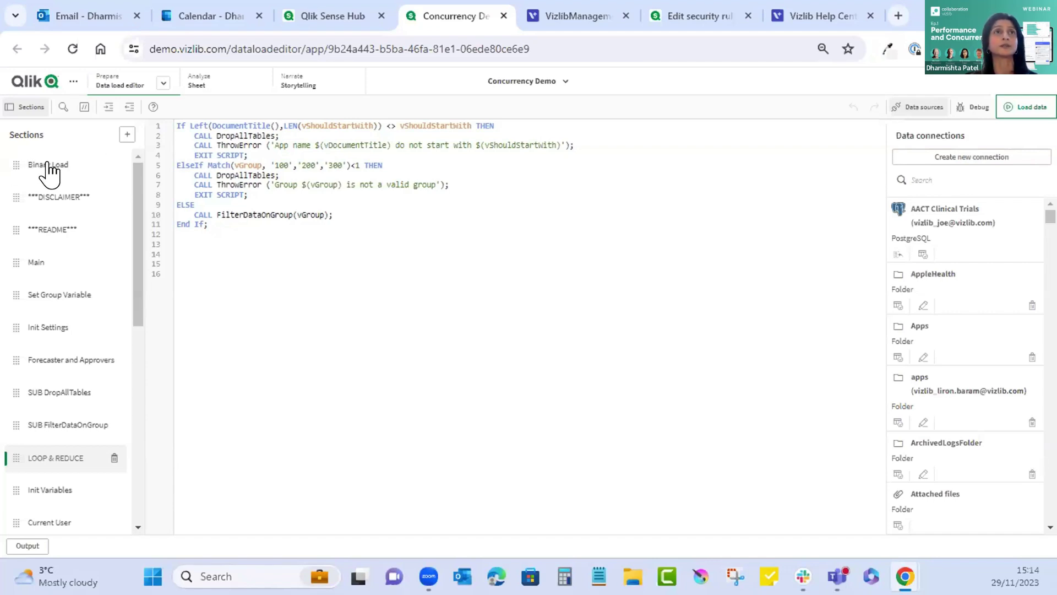
click(49, 165)
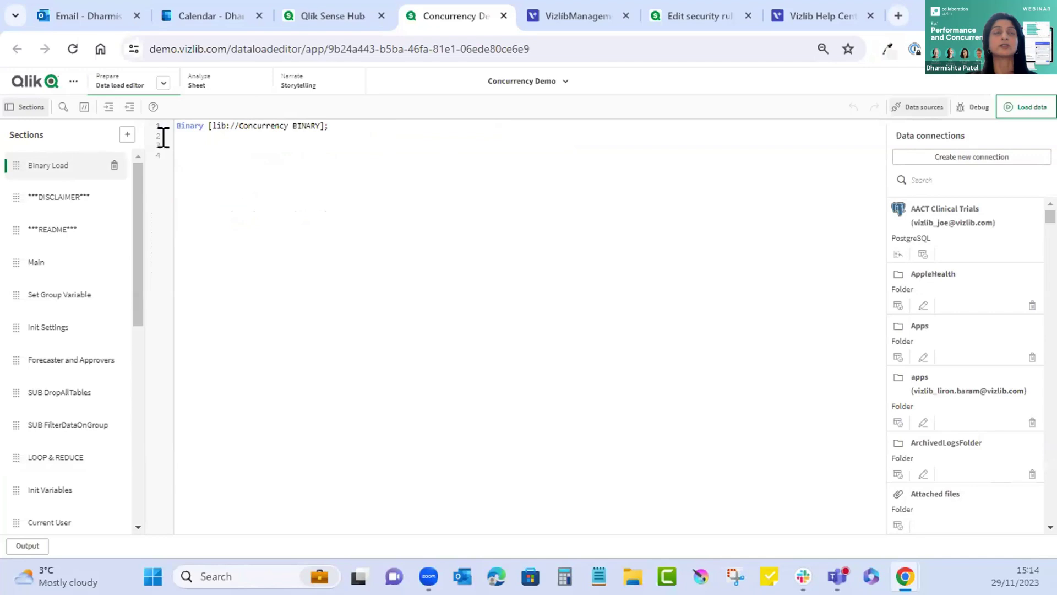
Step: Copy the connection name Concurrency BINARY from the binary load statement and search the data connections for it
drag(239, 114, 319, 115)
key(ctrl+c)
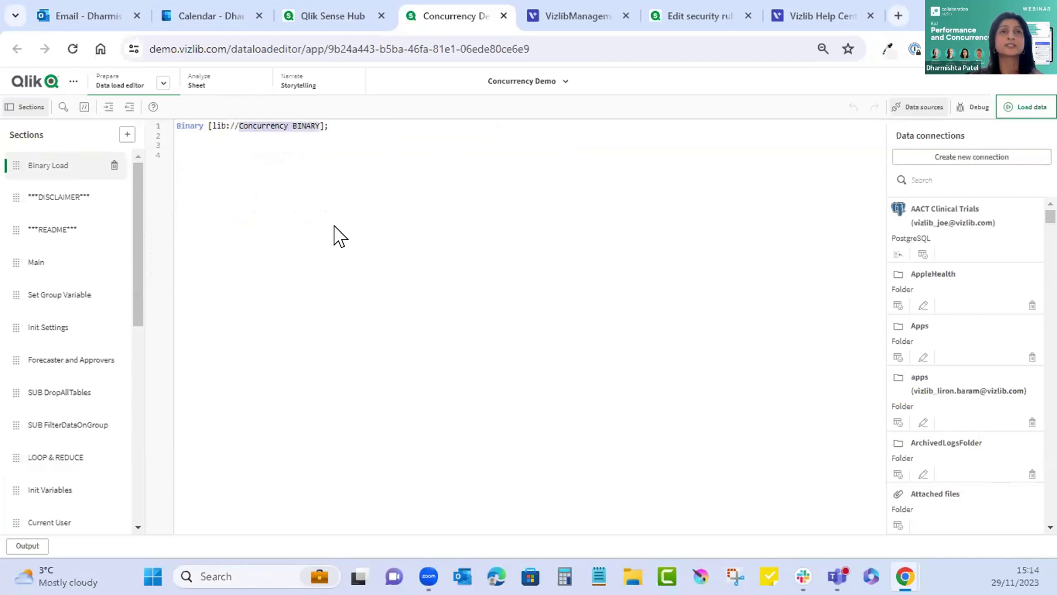
click(922, 169)
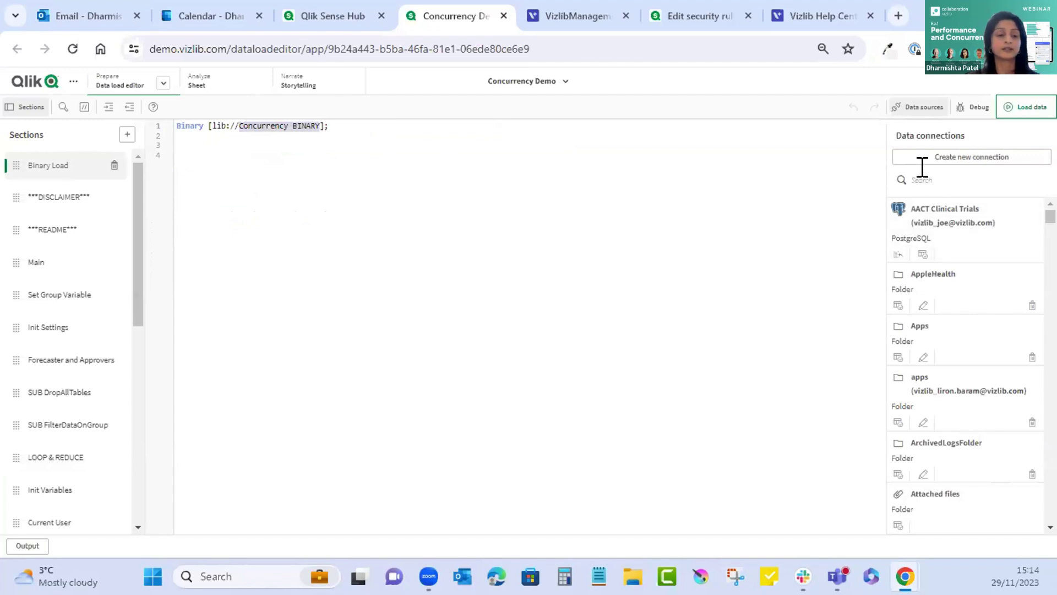
key(ctrl+v)
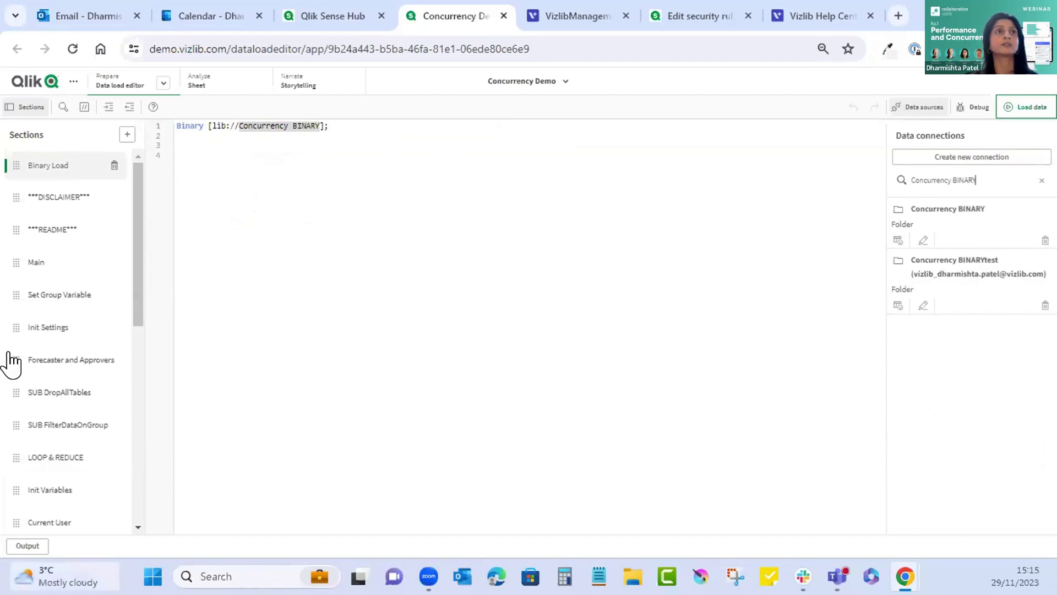
Step: Copy the data connection name ConcurrencyData from the script's ***README*** section
click(48, 232)
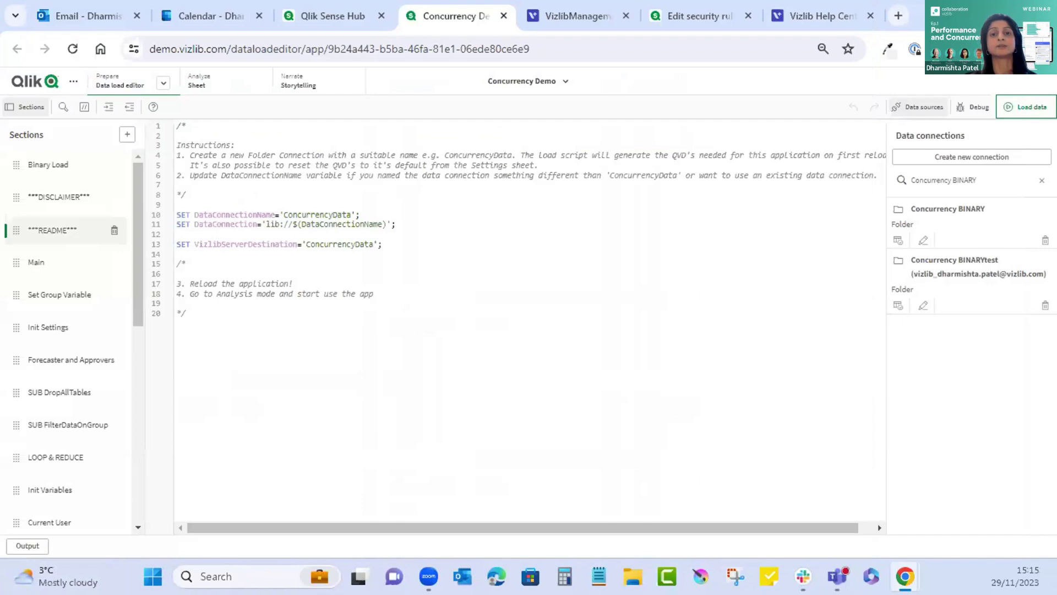
double_click(315, 210)
key(ctrl+c)
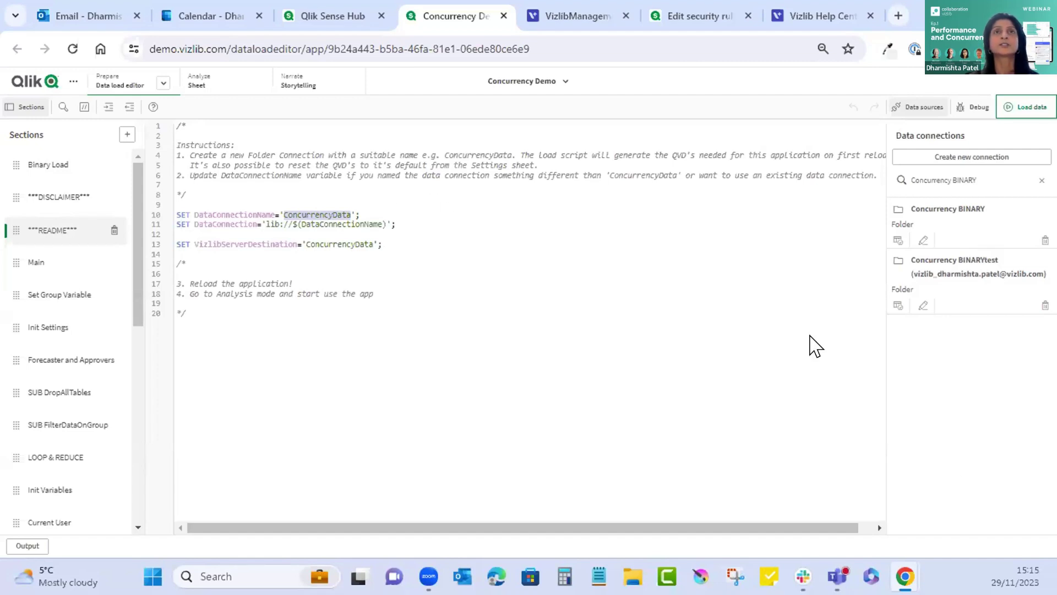
Step: Switch to the Vizlib Management Console, filter the writeback destinations by ConcurrencyData, and open that destination for editing
click(573, 16)
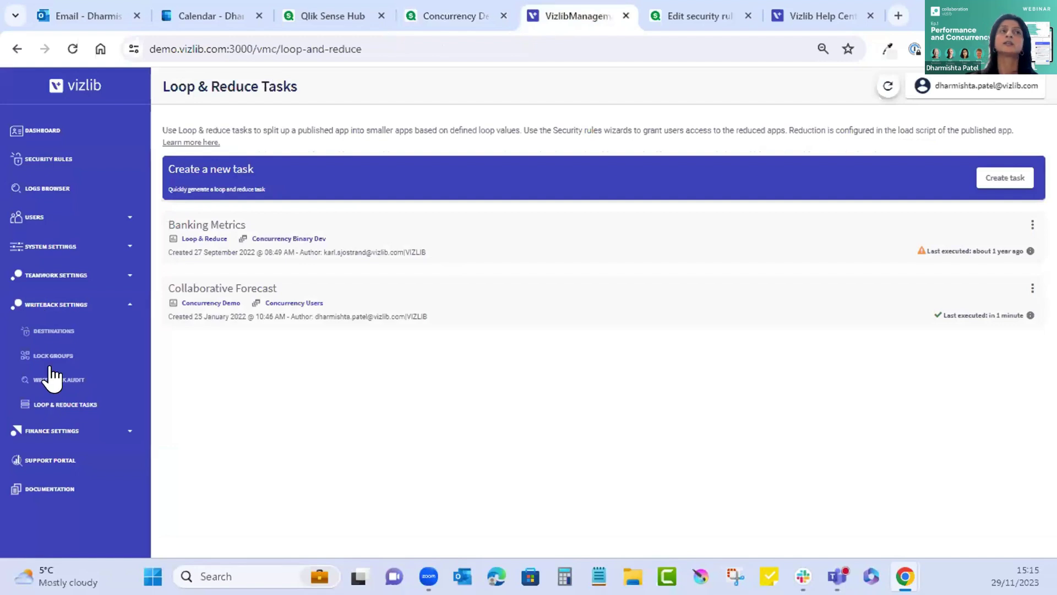
click(50, 330)
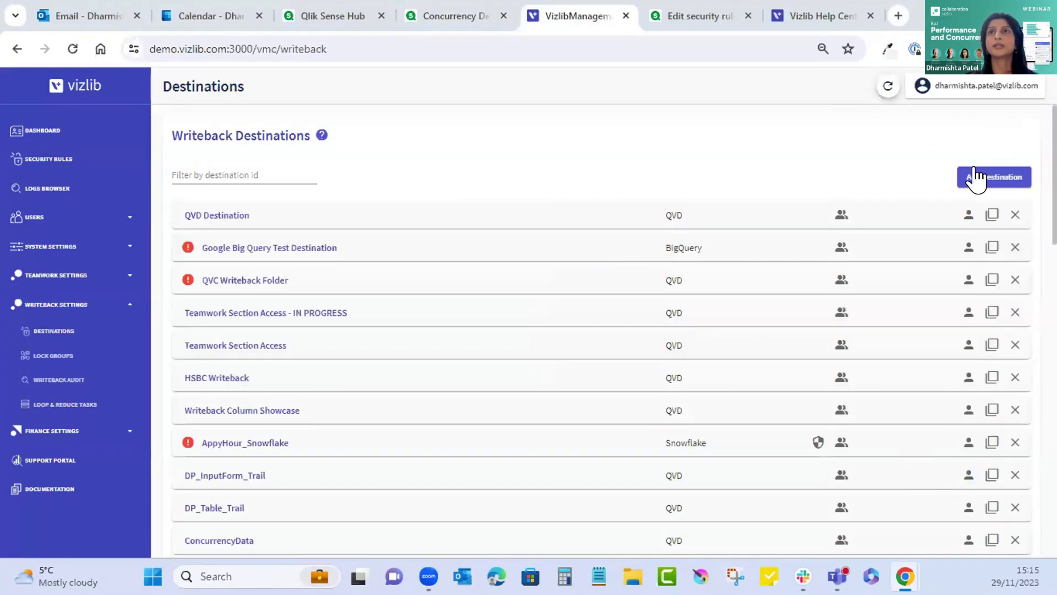
click(240, 163)
key(ctrl+v)
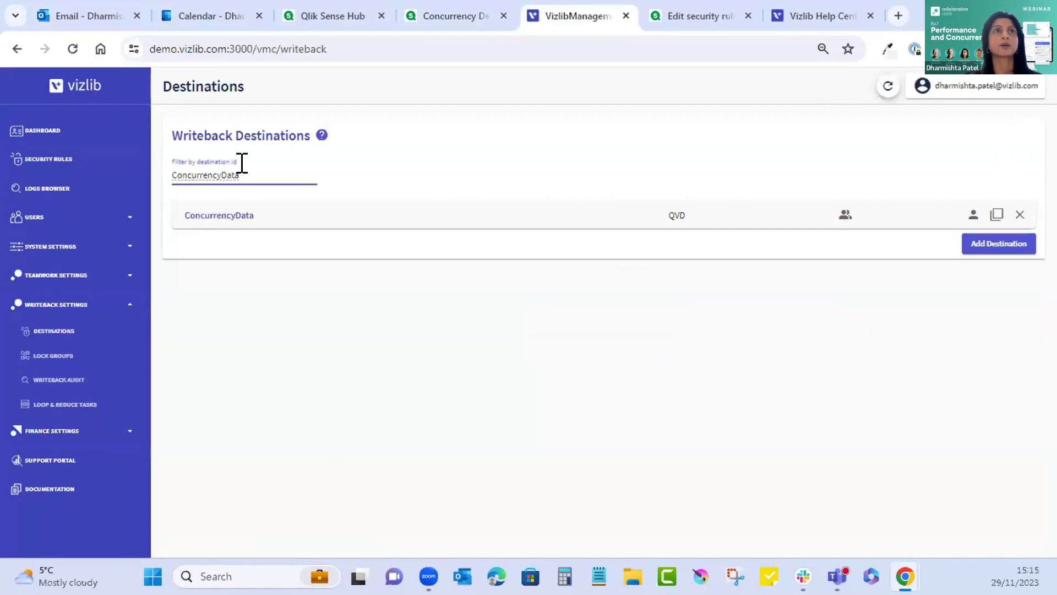
click(247, 217)
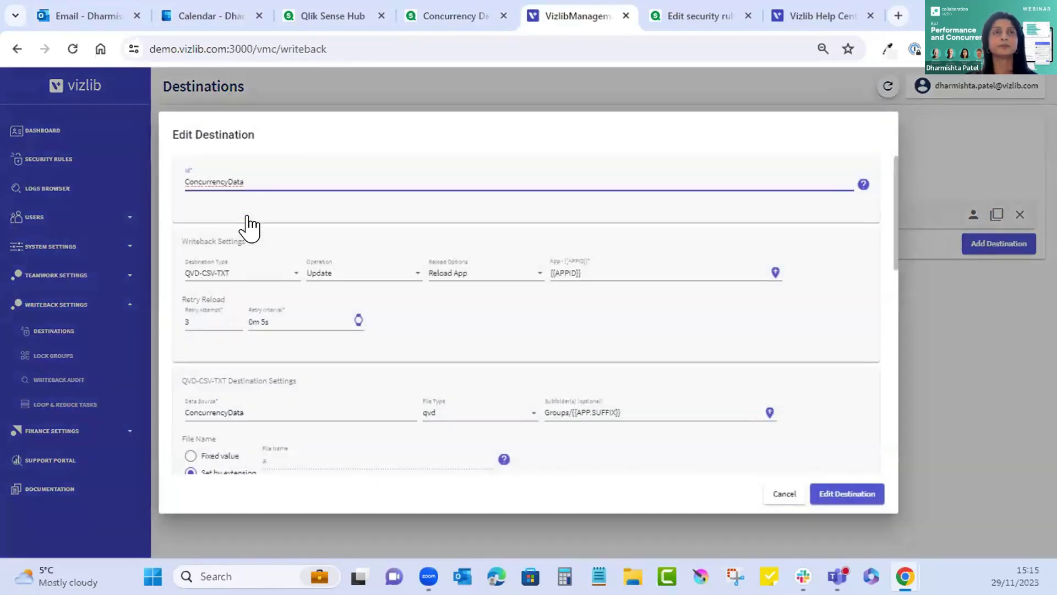
Step: Examine the destination's available operations, destination types and reload options, along with its file name whitelist
click(347, 273)
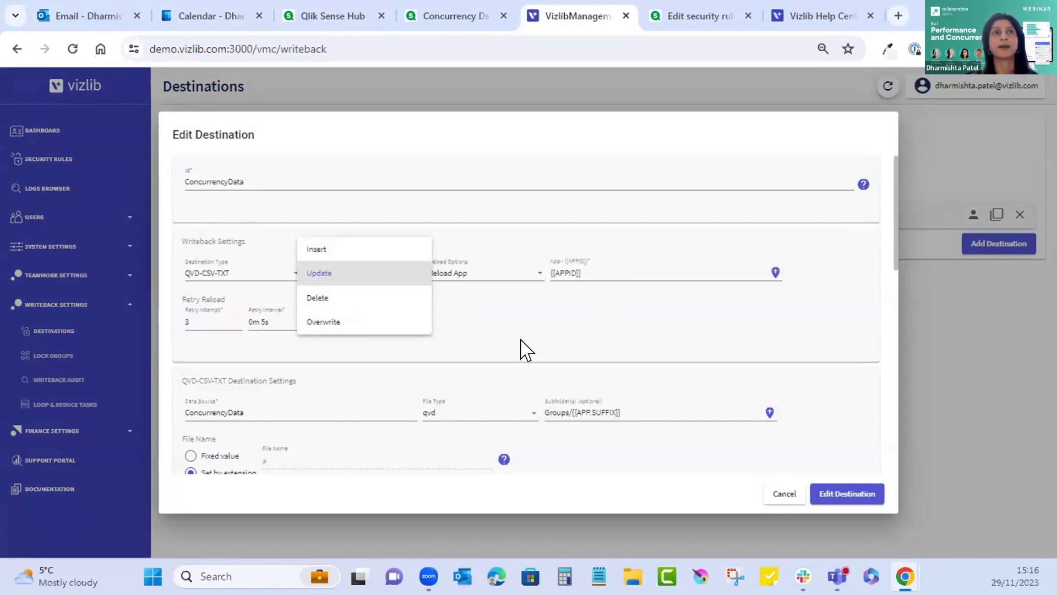
click(489, 347)
click(236, 276)
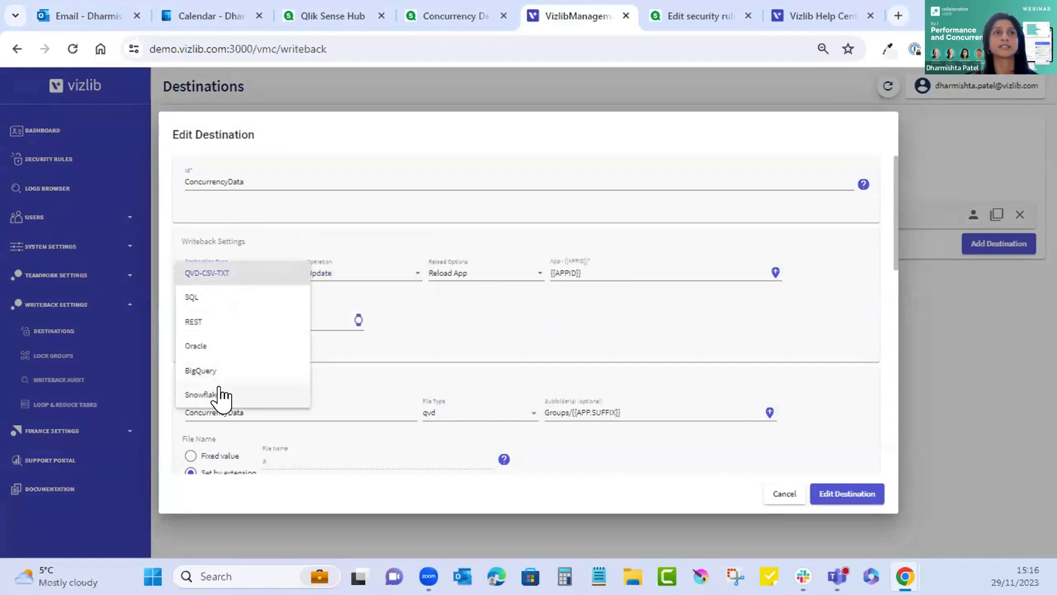
click(495, 348)
click(484, 276)
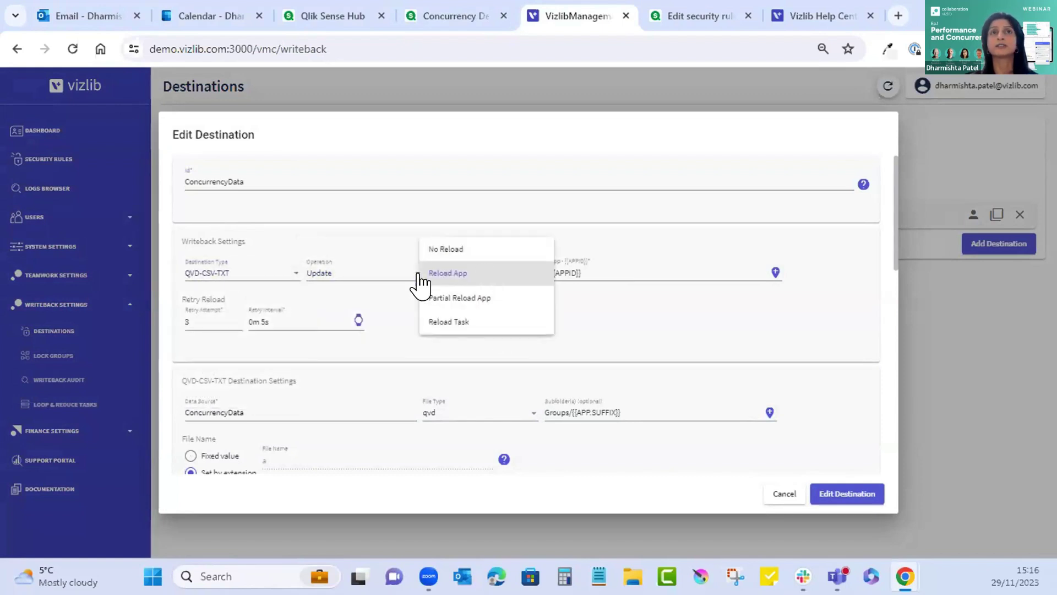
click(652, 346)
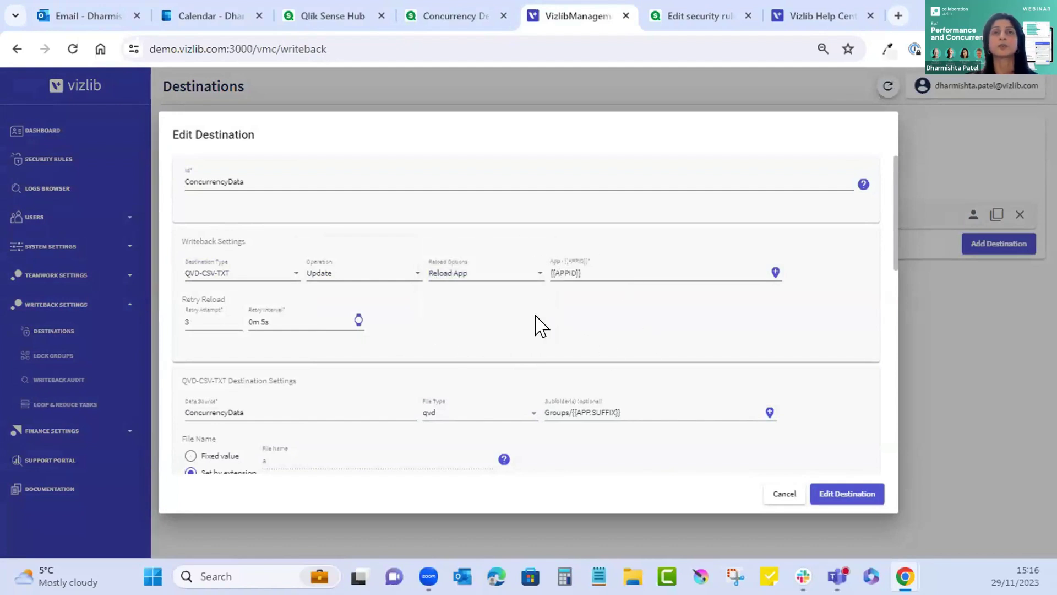
scroll(604, 387, down, 2)
scroll(602, 385, down, 4)
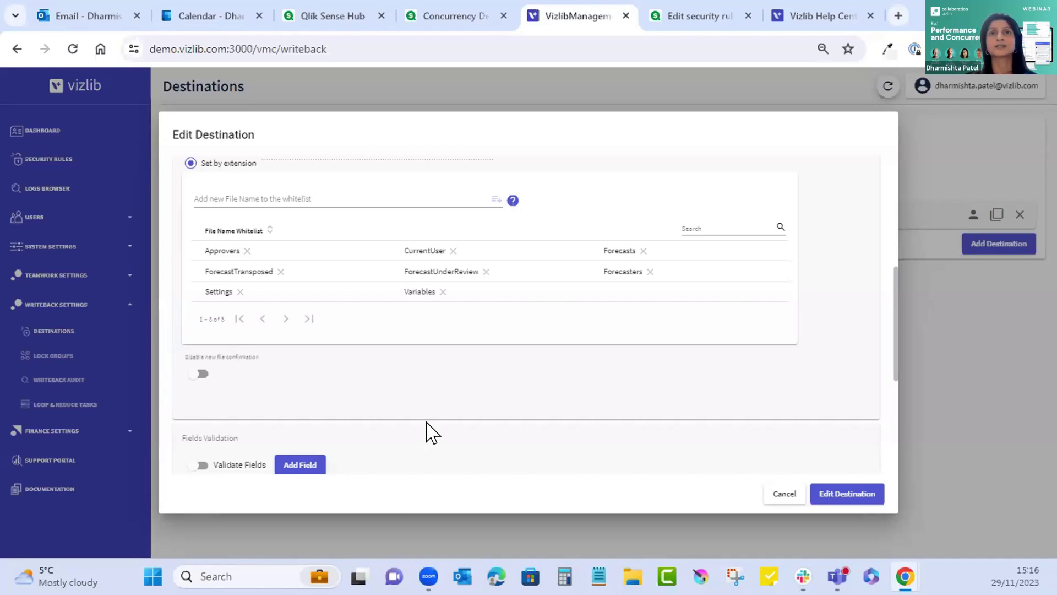
scroll(724, 358, up, 4)
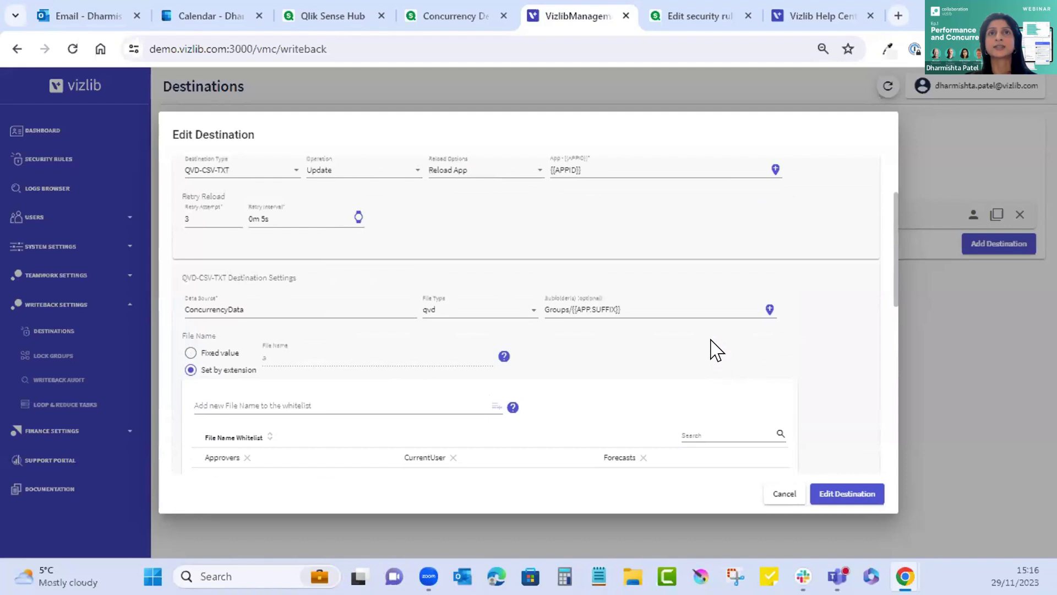
Step: Set the ConcurrencyData destination's writeback operation to Insert
scroll(486, 307, up, 2)
click(367, 273)
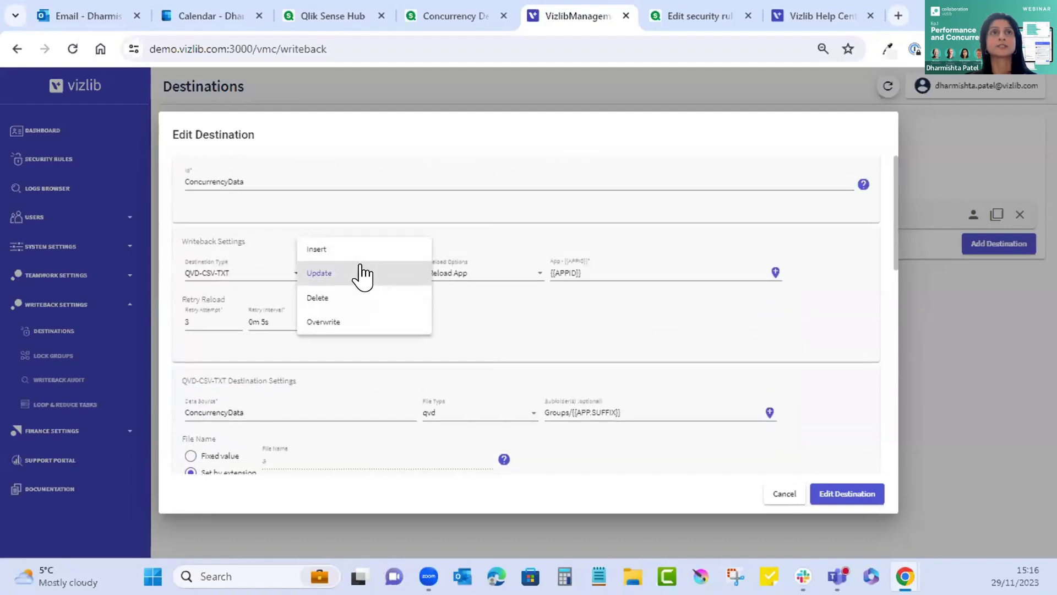
click(332, 249)
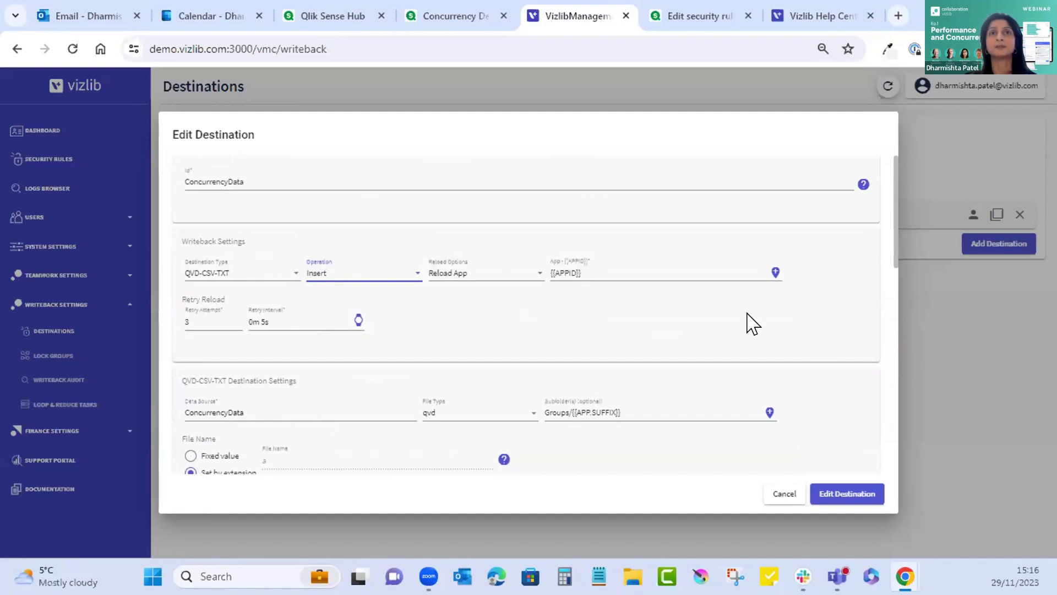
Step: Examine the User and Time variables offered for the destination's subfolder path
scroll(750, 321, down, 5)
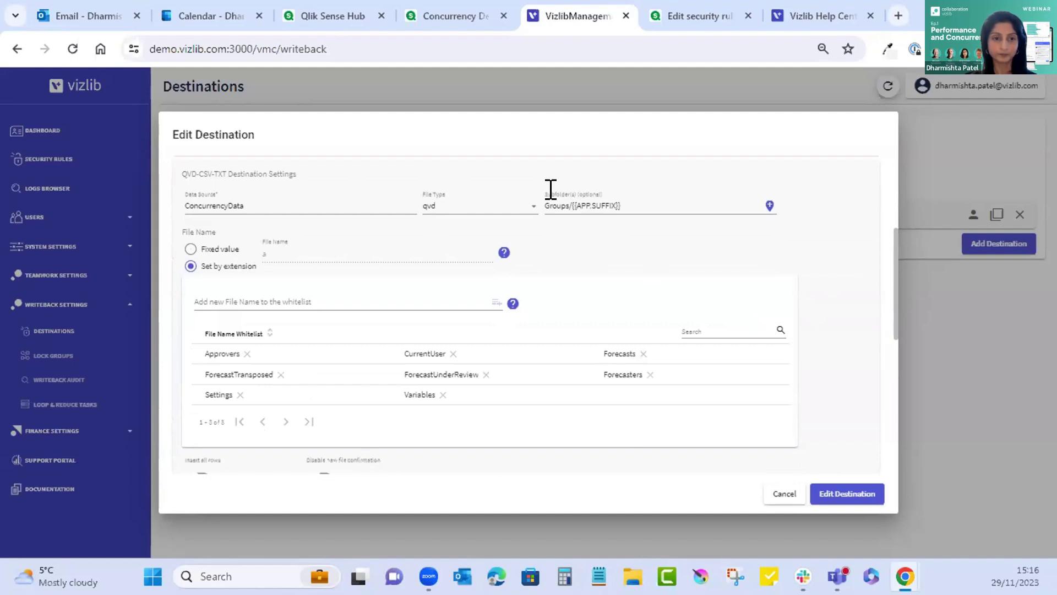
click(770, 205)
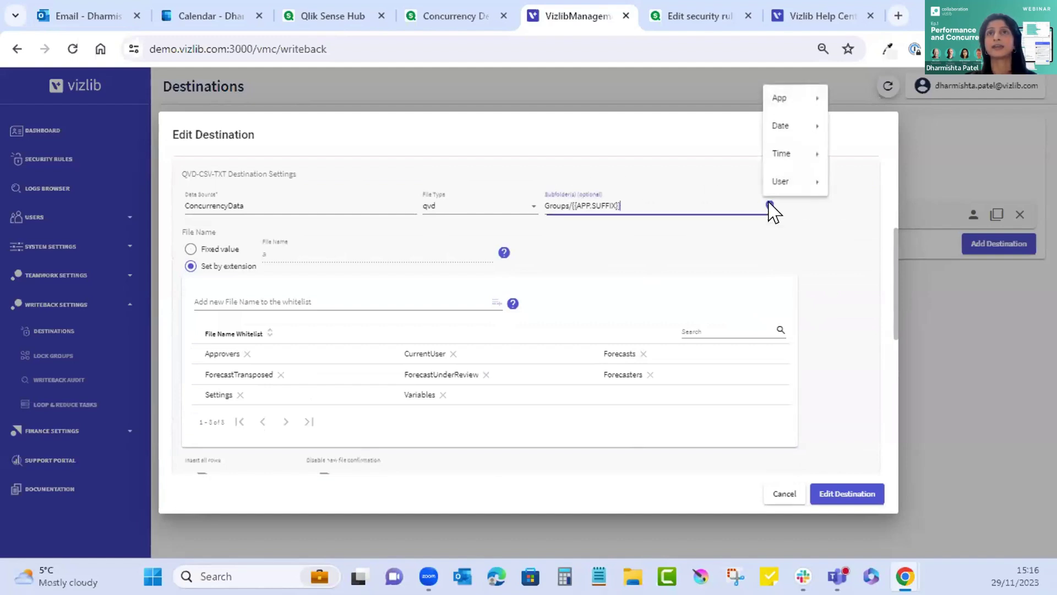
mouse_move(765, 190)
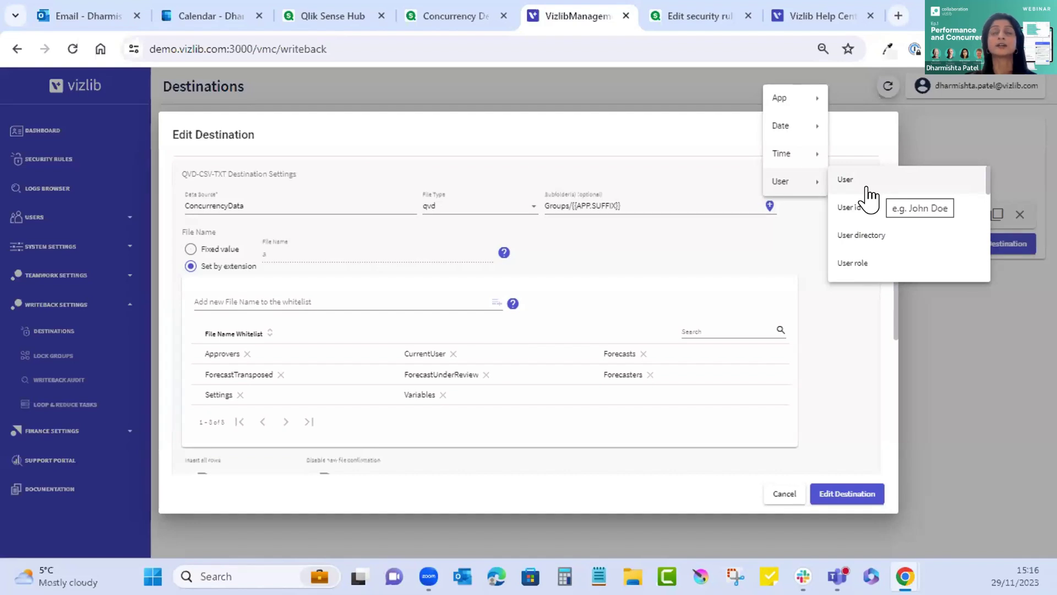
mouse_move(804, 155)
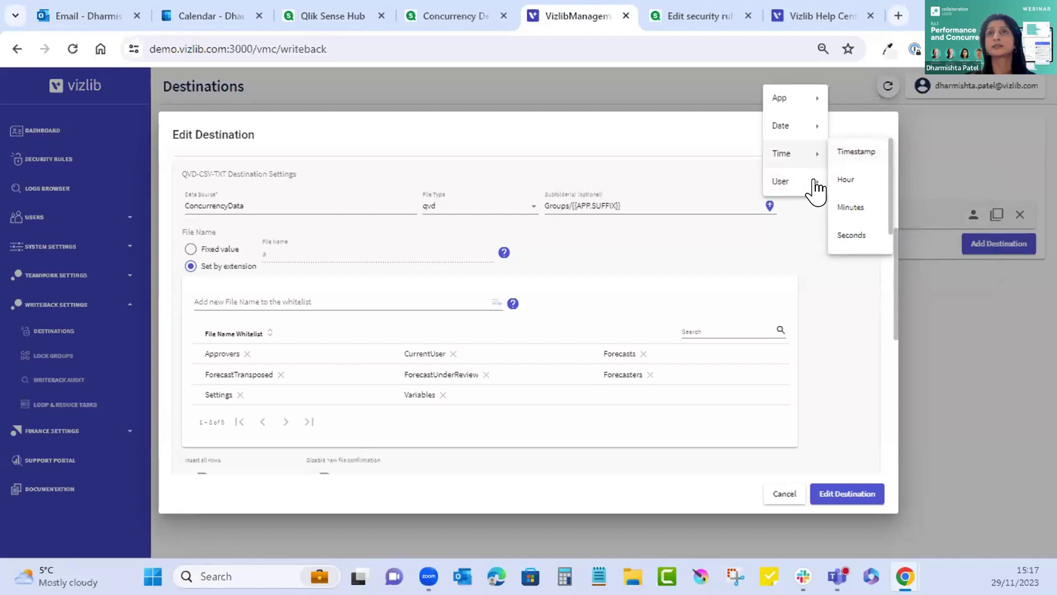
mouse_move(803, 177)
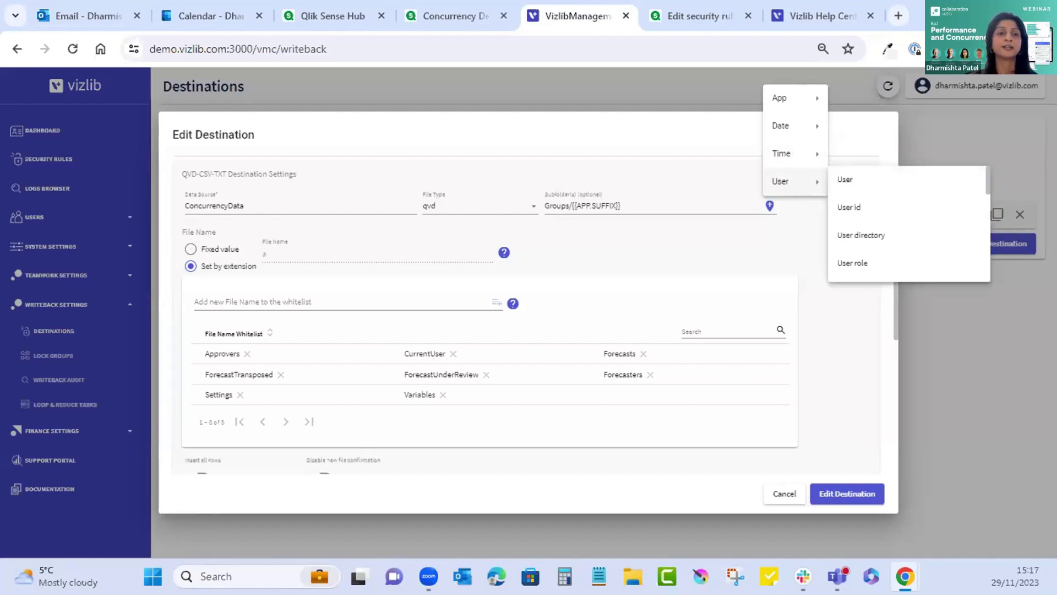
click(831, 383)
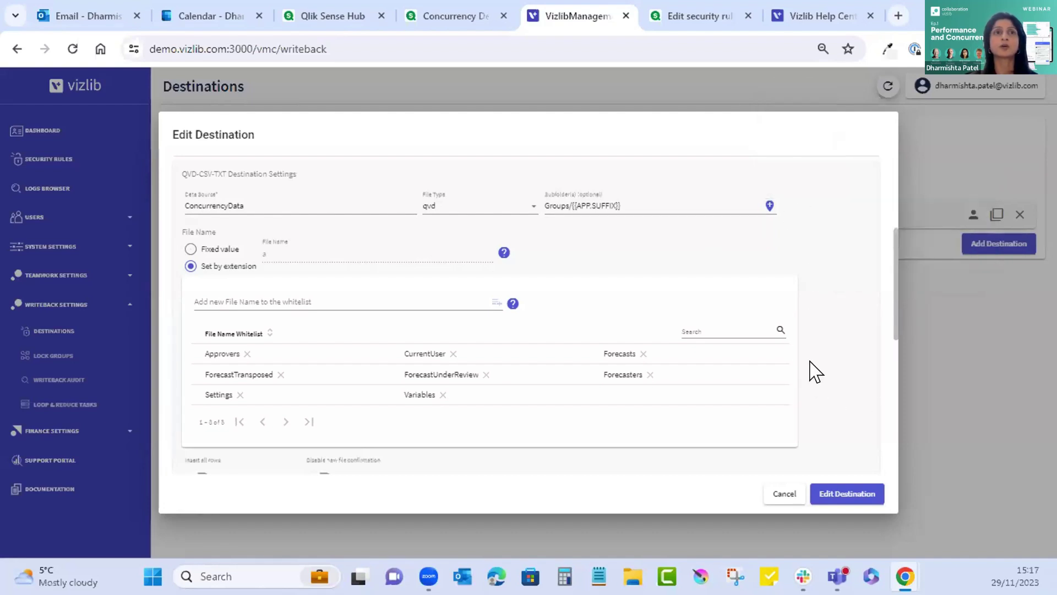
Step: Set the destination's concurrency mode to Auto-Lock, check the manual locking help, and enable row locking
scroll(816, 372, down, 5)
scroll(816, 372, down, 2)
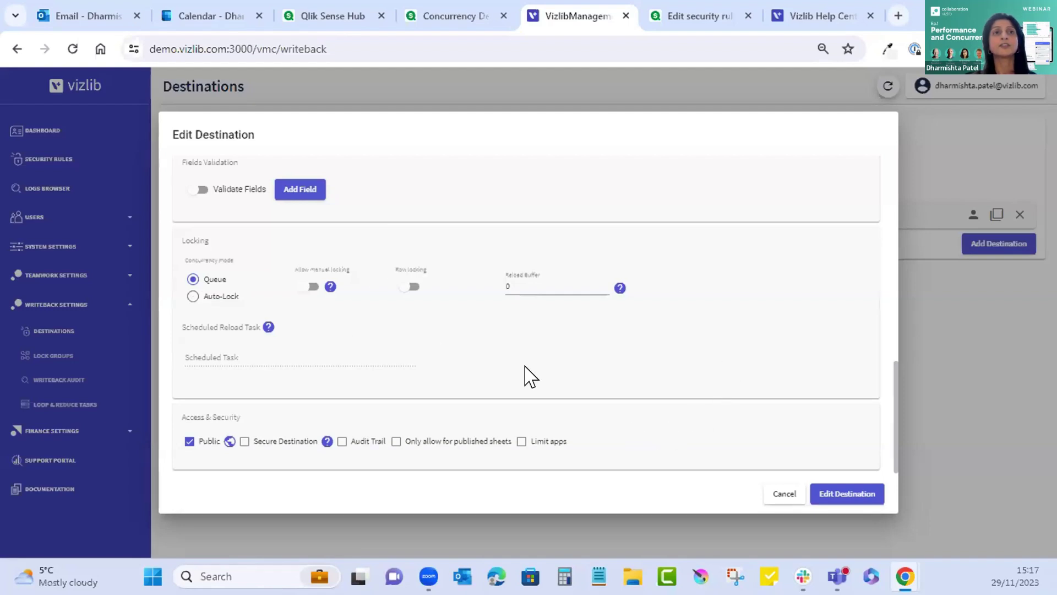
click(193, 296)
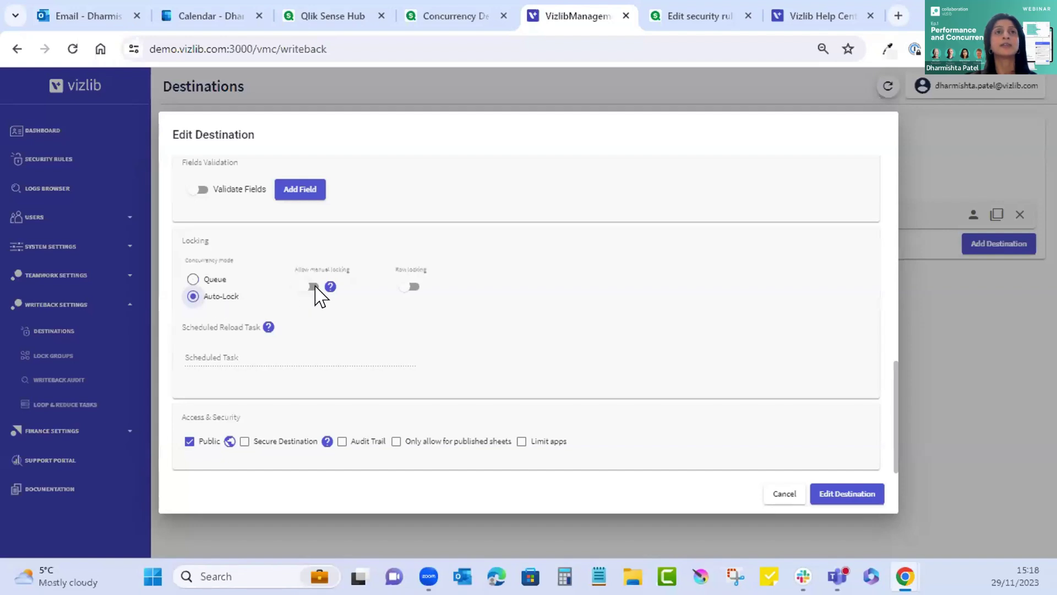
mouse_move(328, 288)
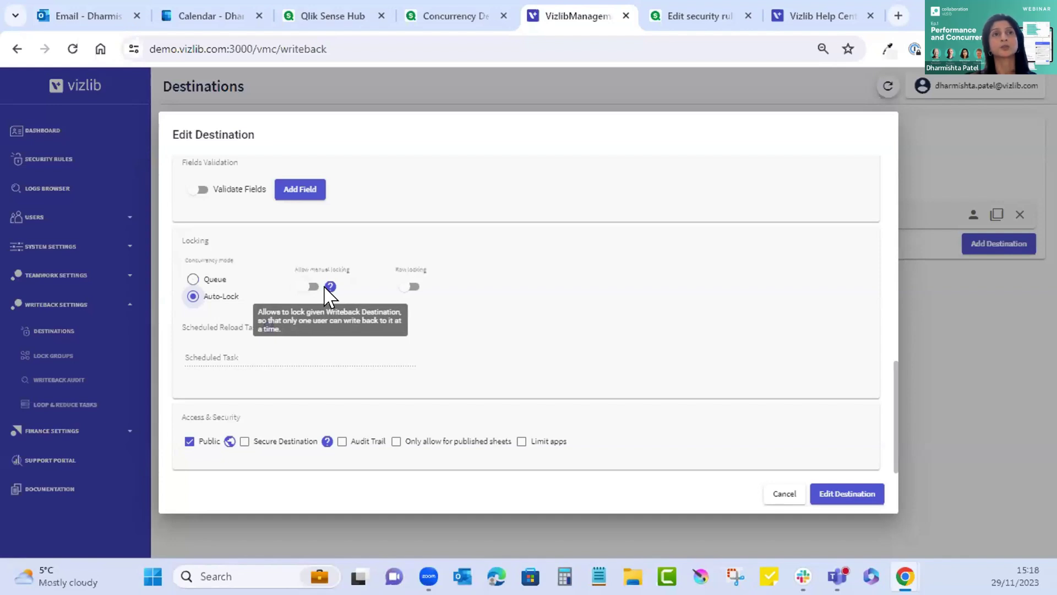
click(406, 288)
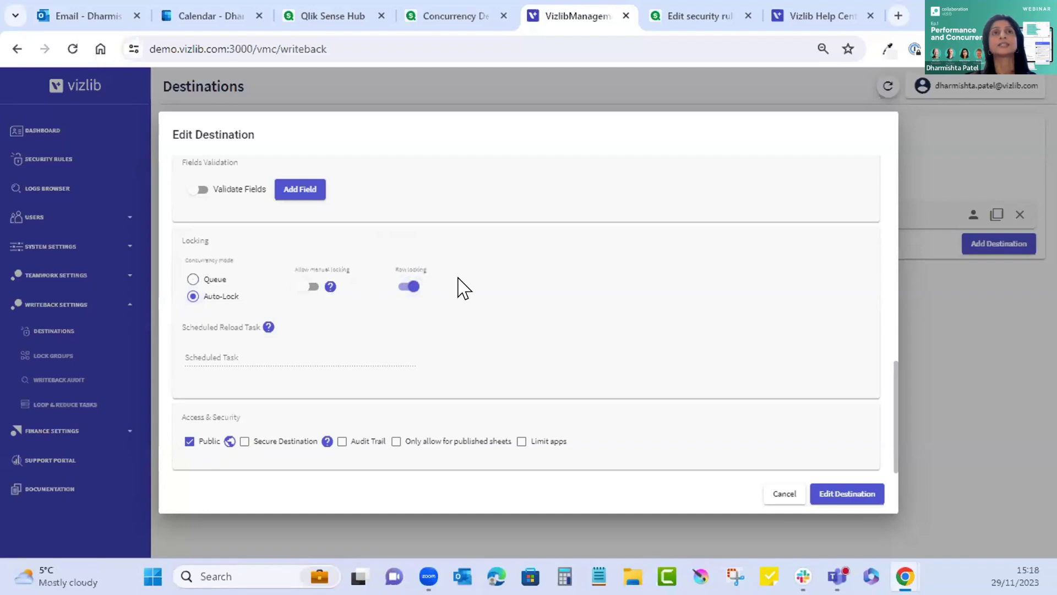
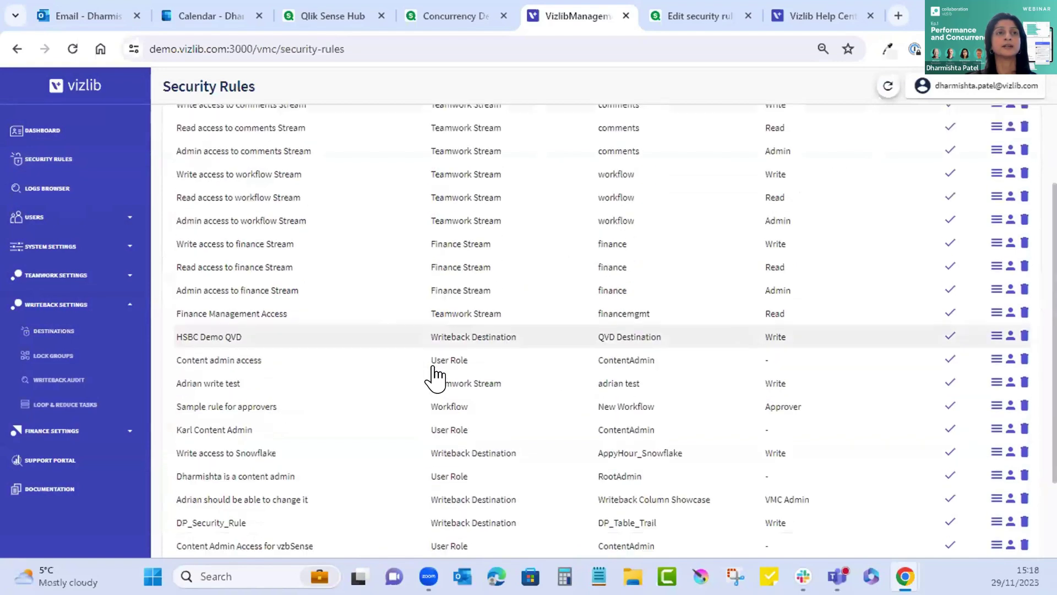
Step: Examine the active switch and the attribute types available for the DP_Security_Rule condition, discarding any changes to the rule
click(234, 411)
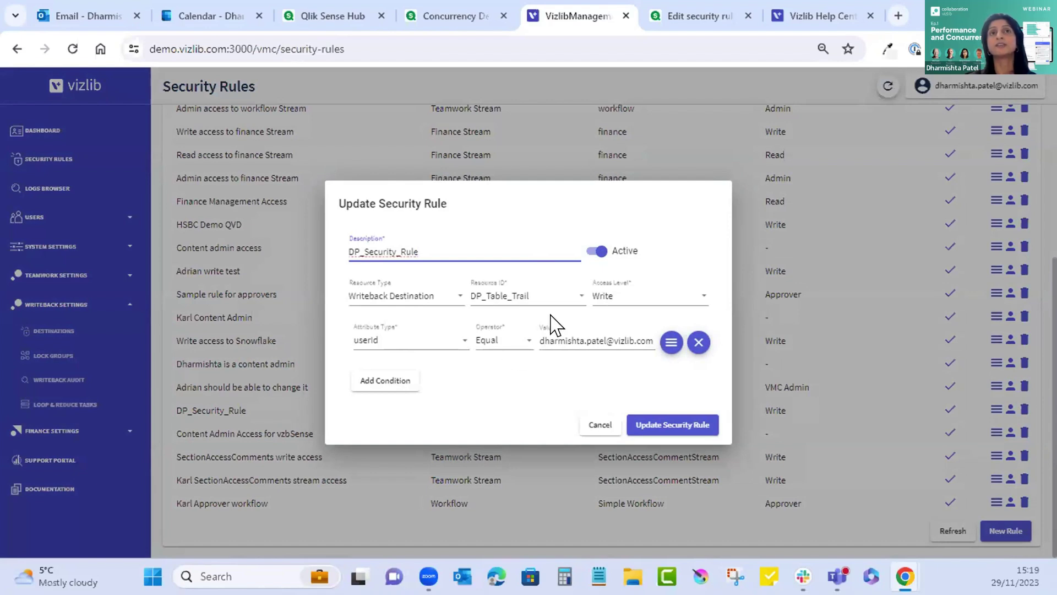
click(582, 251)
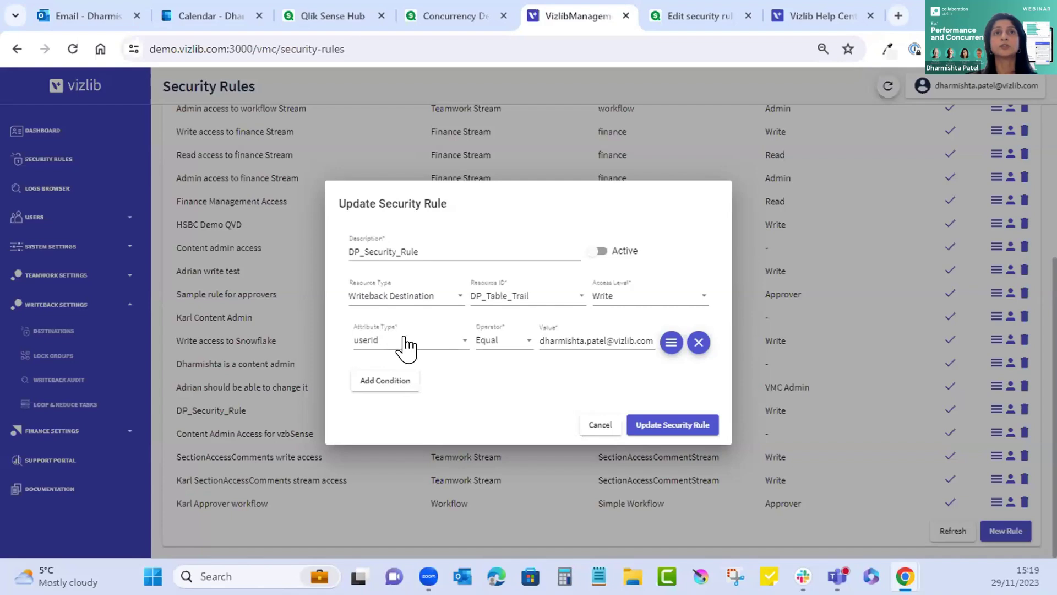
click(439, 343)
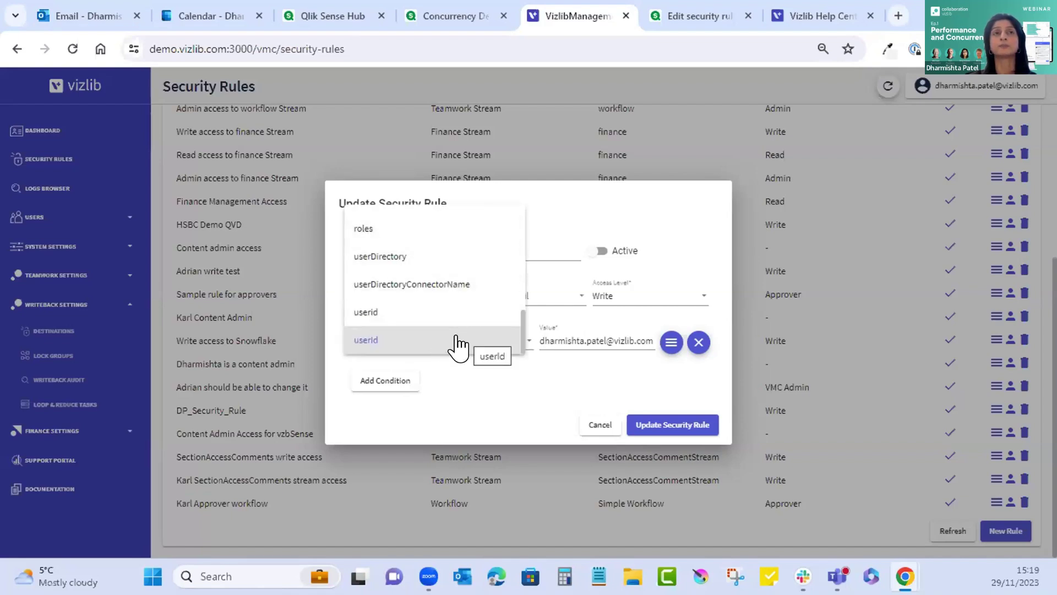
scroll(457, 344, up, 2)
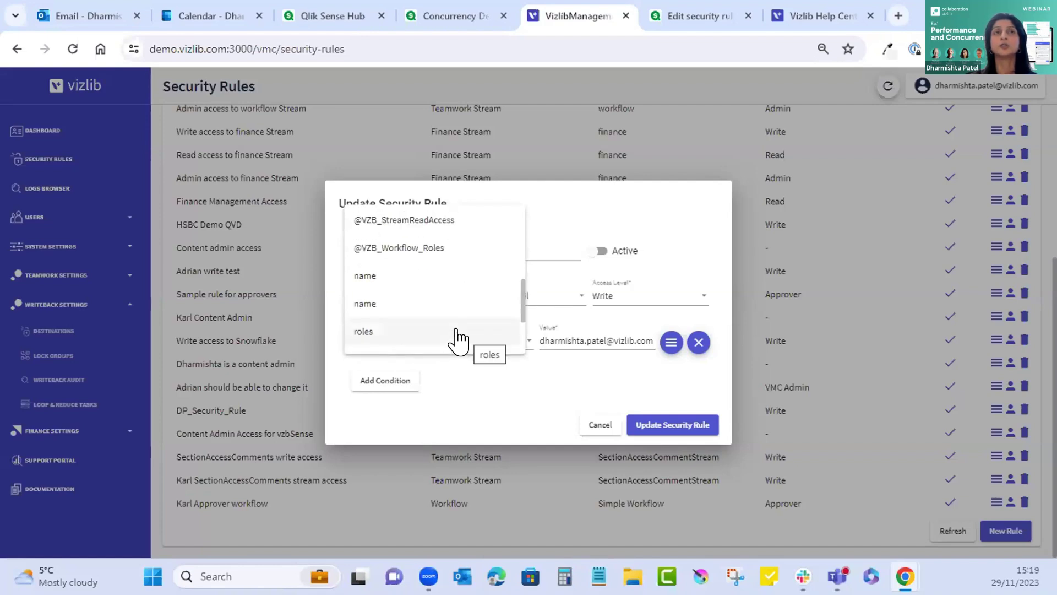
scroll(457, 344, up, 4)
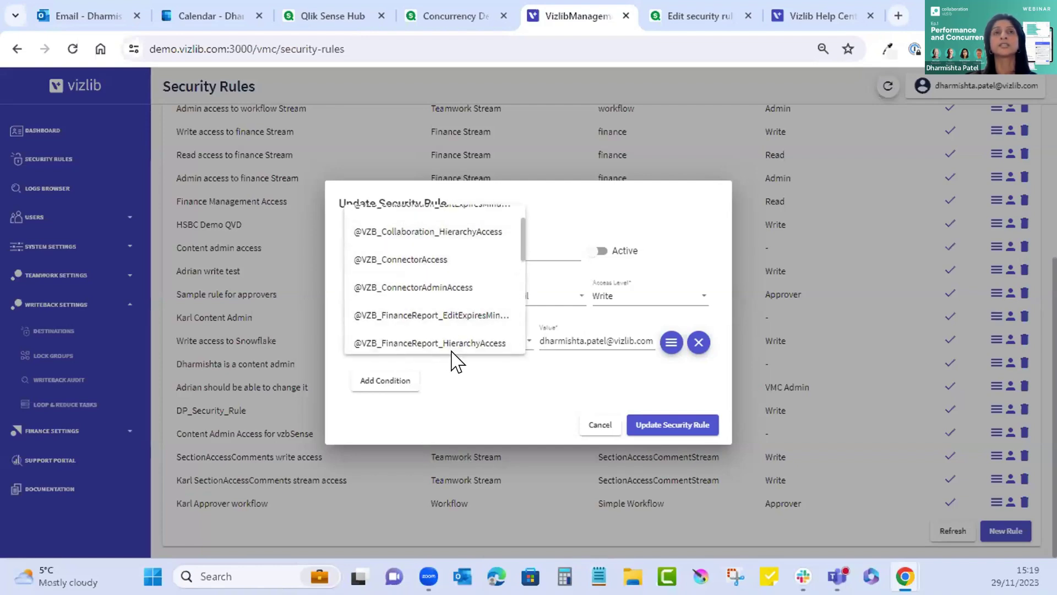
click(508, 392)
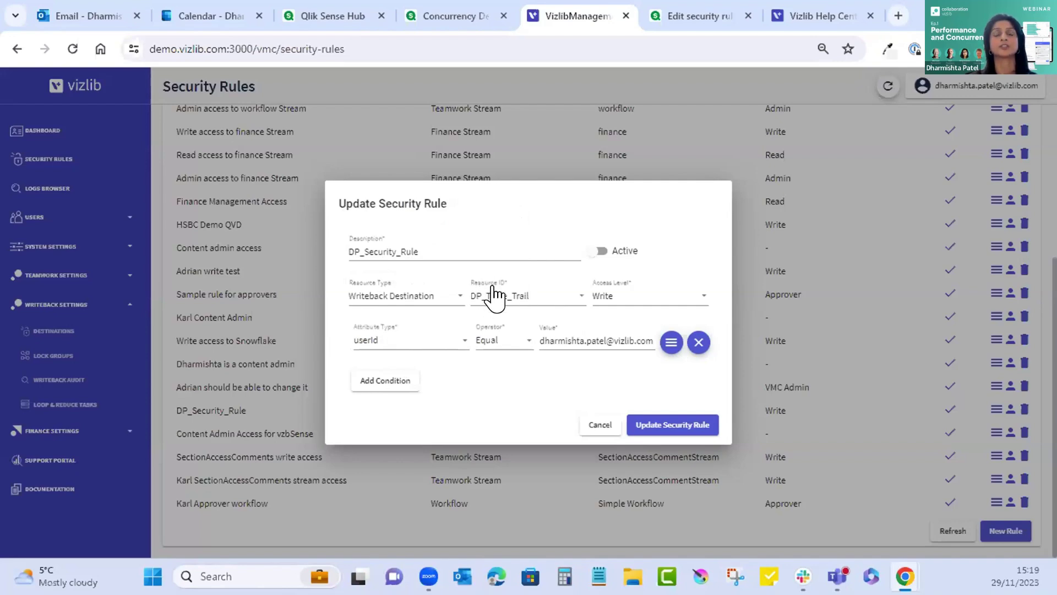
click(595, 425)
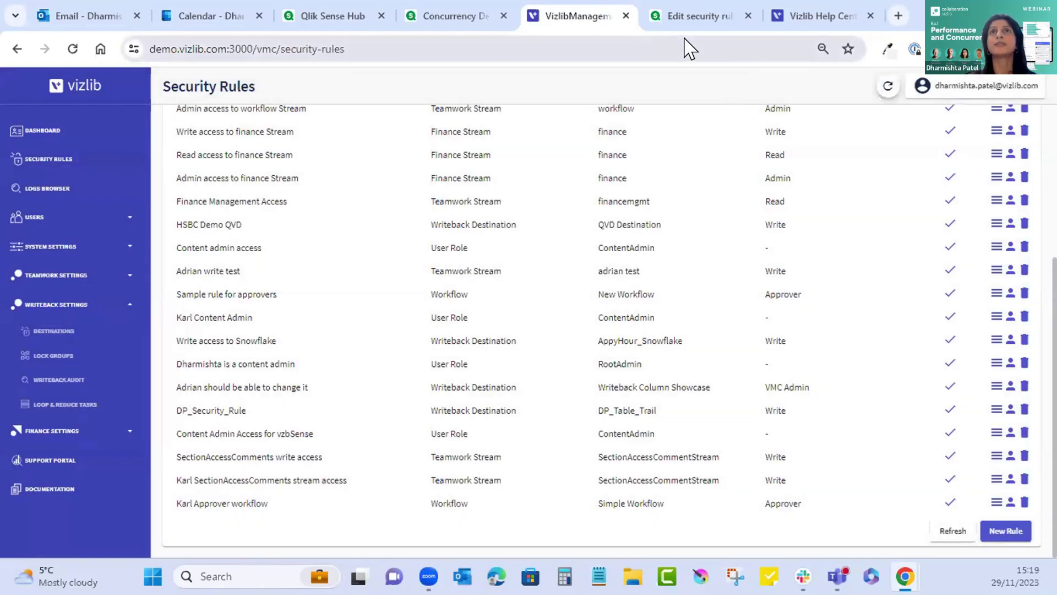
Step: Review the help article's writeback destination expression and the matching VizlibServerDestination variable in the Concurrency Demo load script
click(715, 22)
click(806, 16)
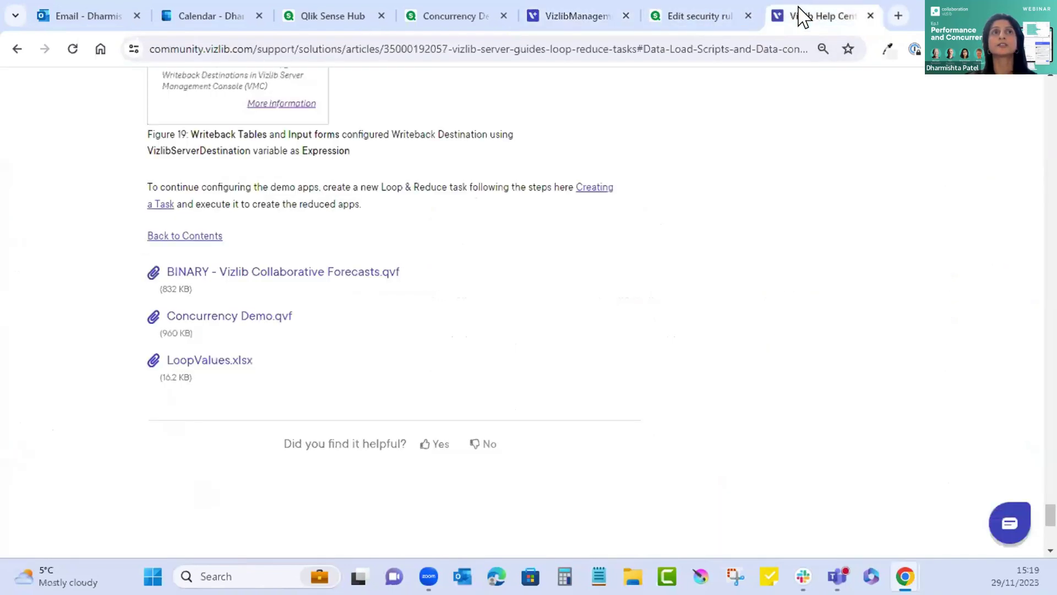
scroll(726, 310, up, 4)
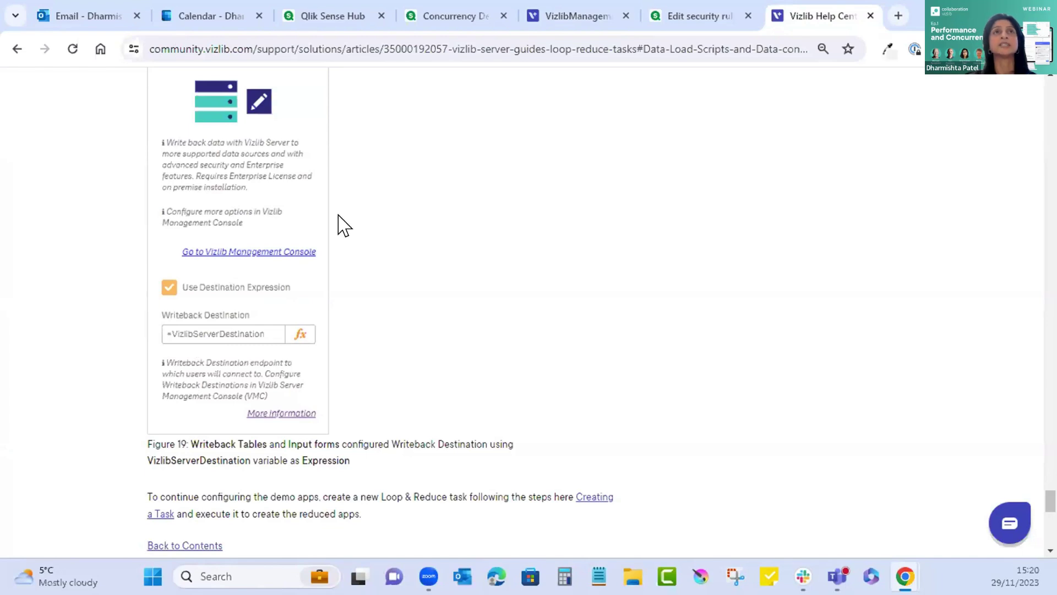
click(429, 16)
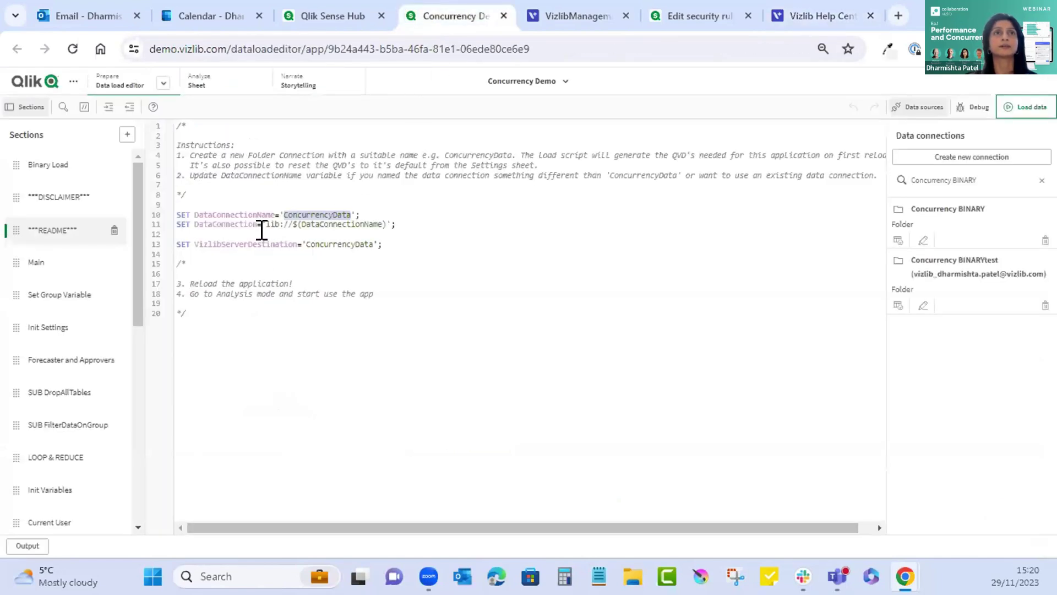
double_click(244, 244)
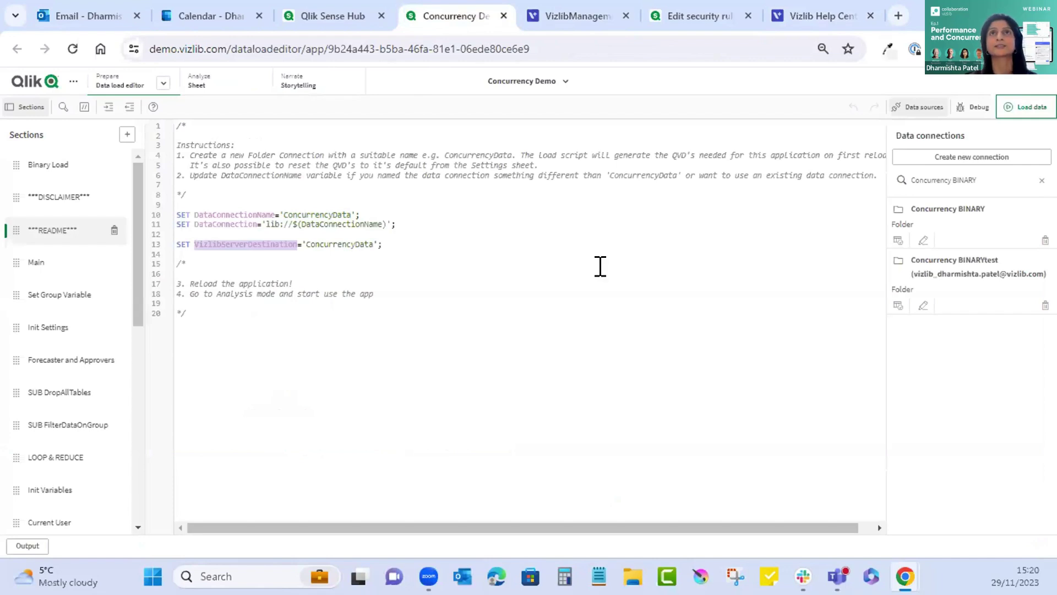
Step: Switch to the Qlik Management Console and open the listed user's record for editing
click(688, 23)
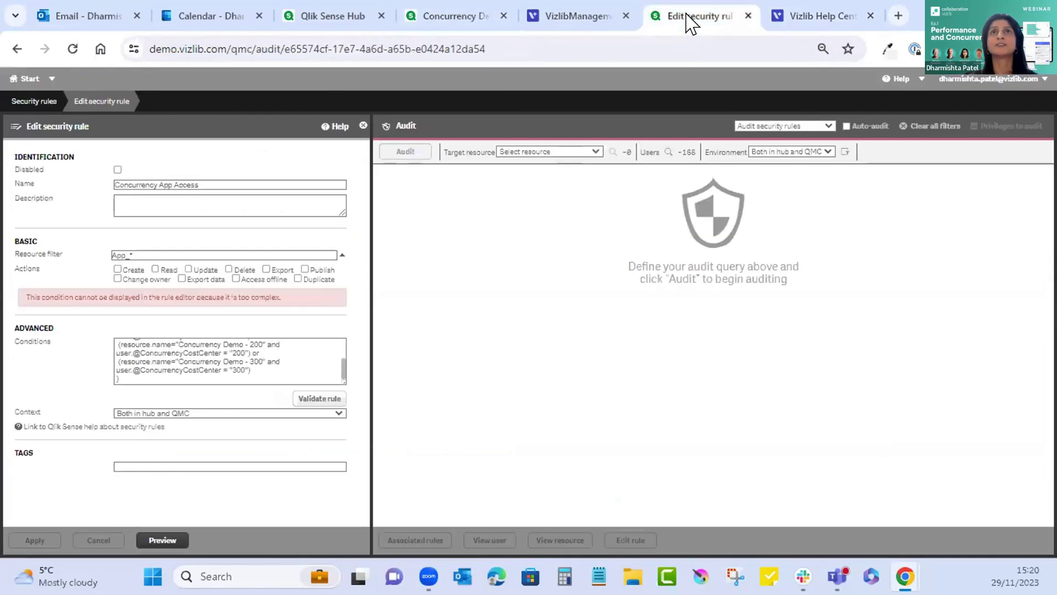
click(19, 80)
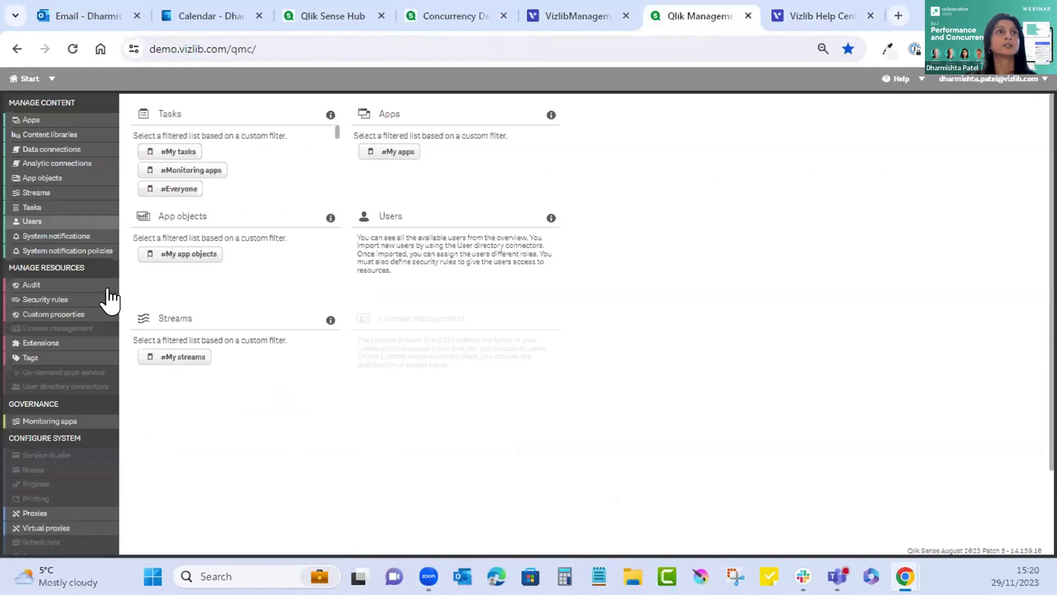
click(50, 223)
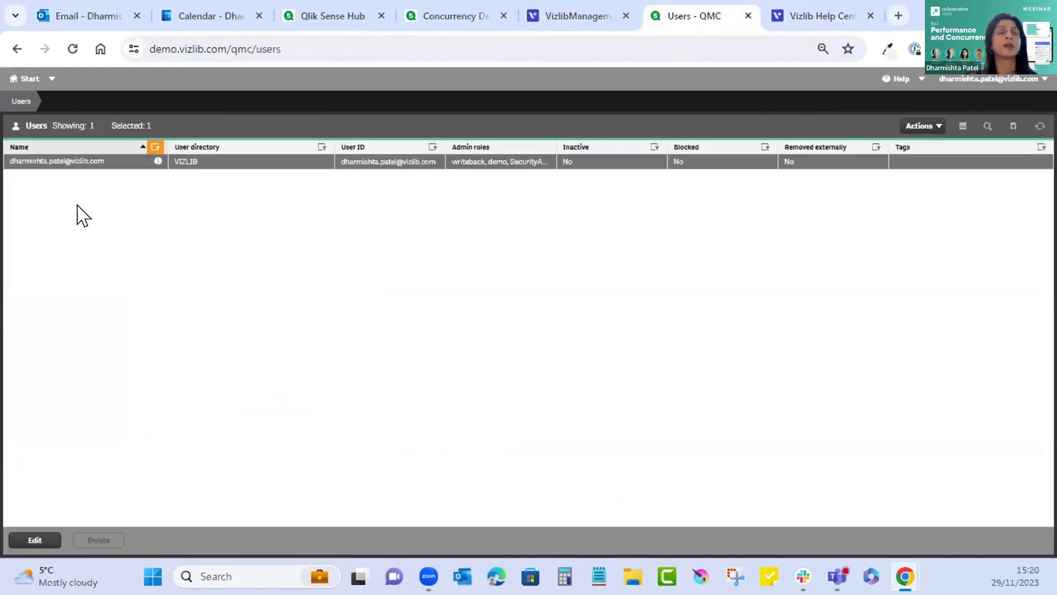
click(34, 540)
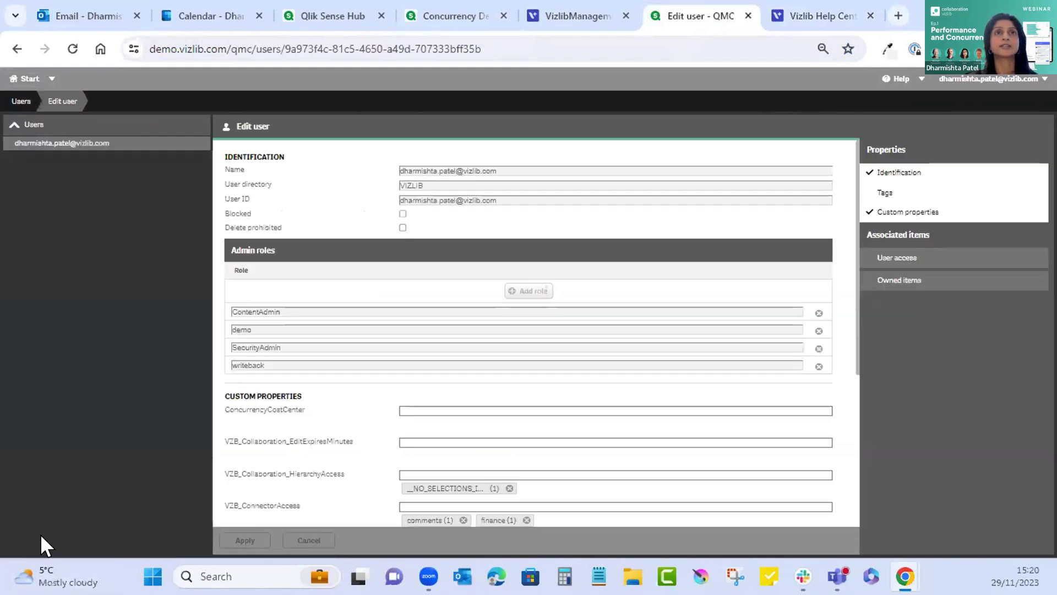
Step: Select 200 as the value of the user's ConcurrencyCostCenter custom property
scroll(382, 349, down, 2)
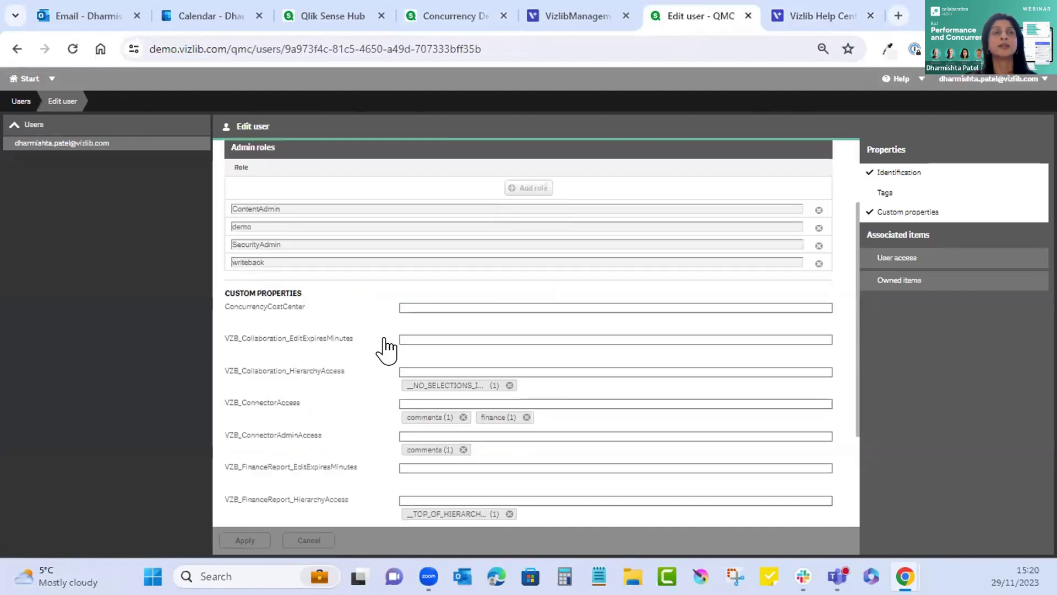
scroll(401, 330, up, 2)
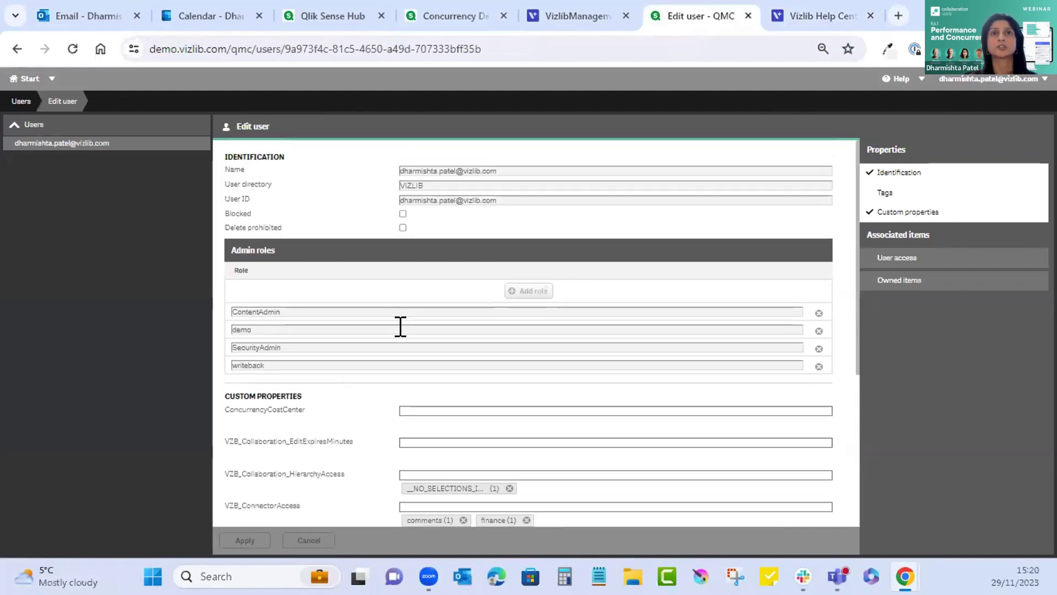
scroll(404, 331, down, 2)
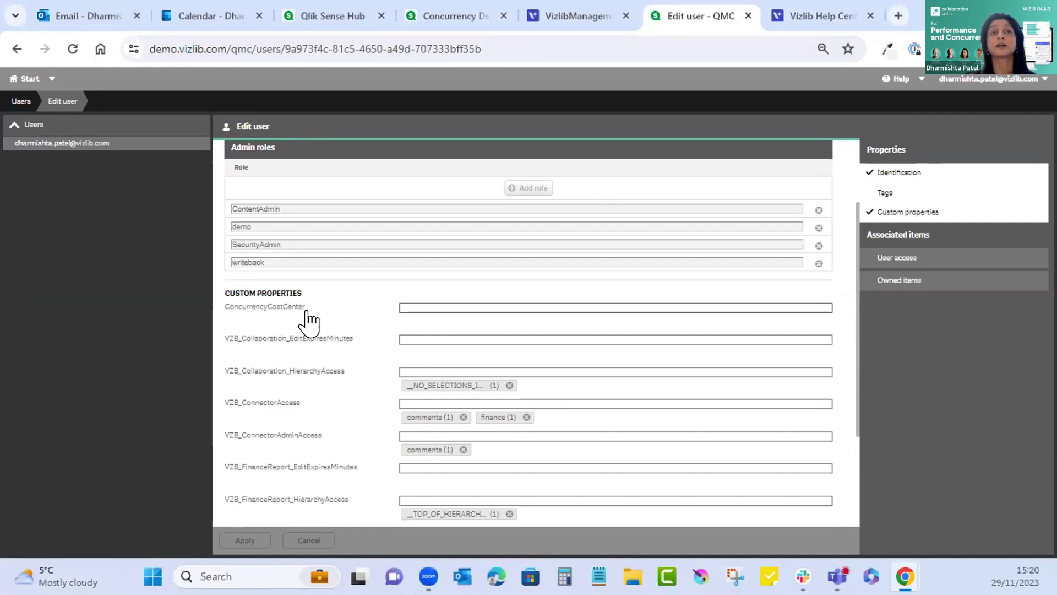
click(420, 305)
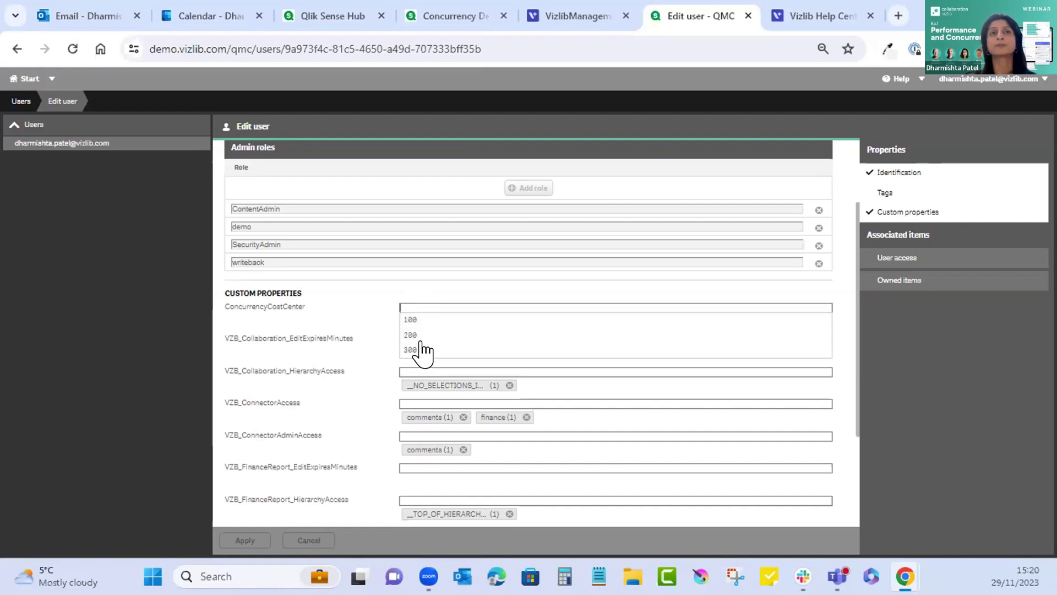
click(427, 334)
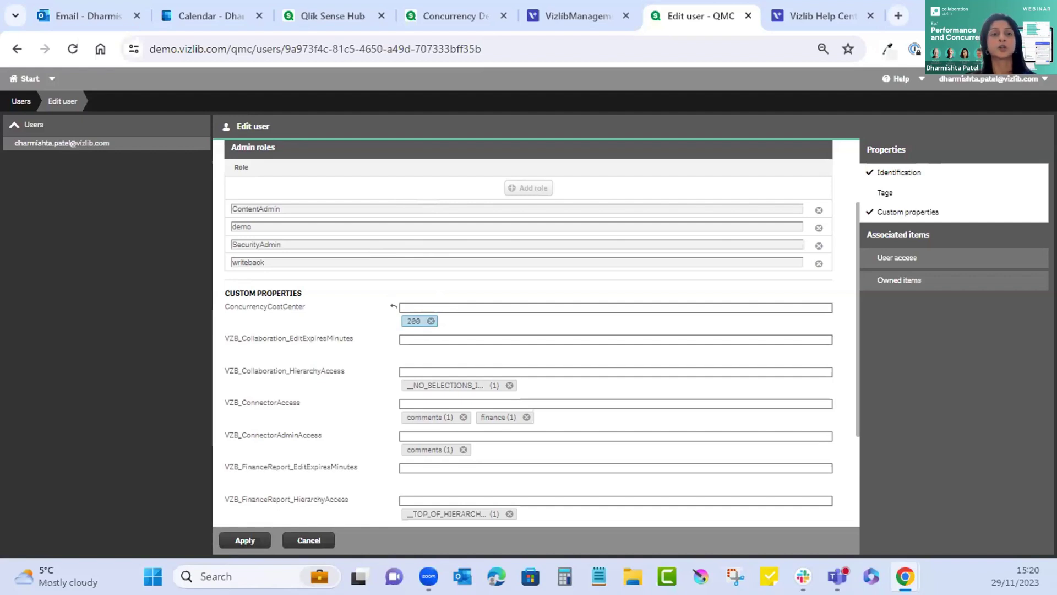
Step: Examine the SUB FilterDataOnGroup, Set Group Variable and LOOP & REDUCE sections of the Concurrency Demo load script
click(428, 17)
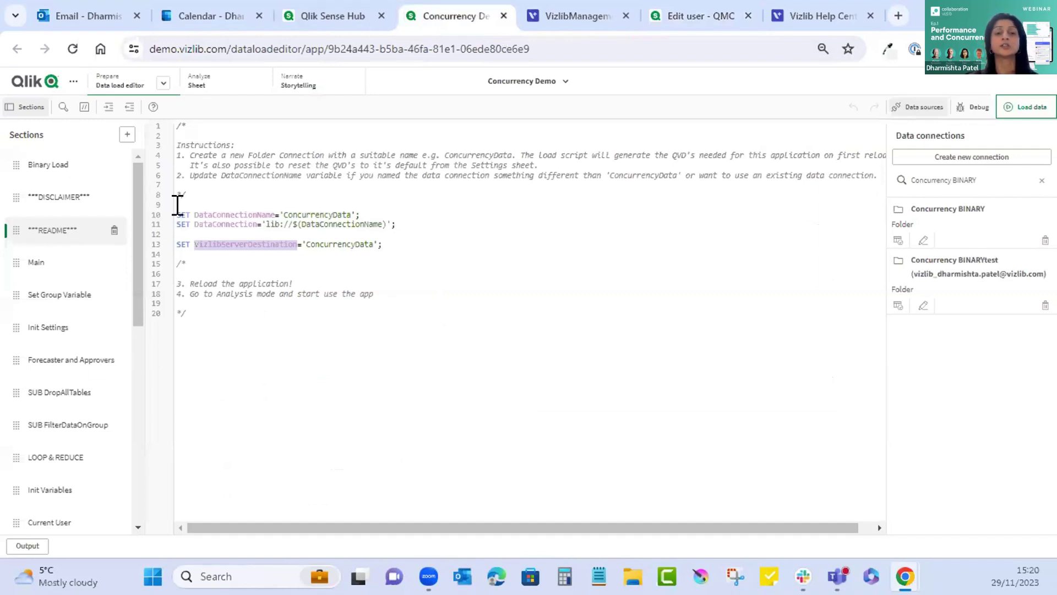
click(70, 426)
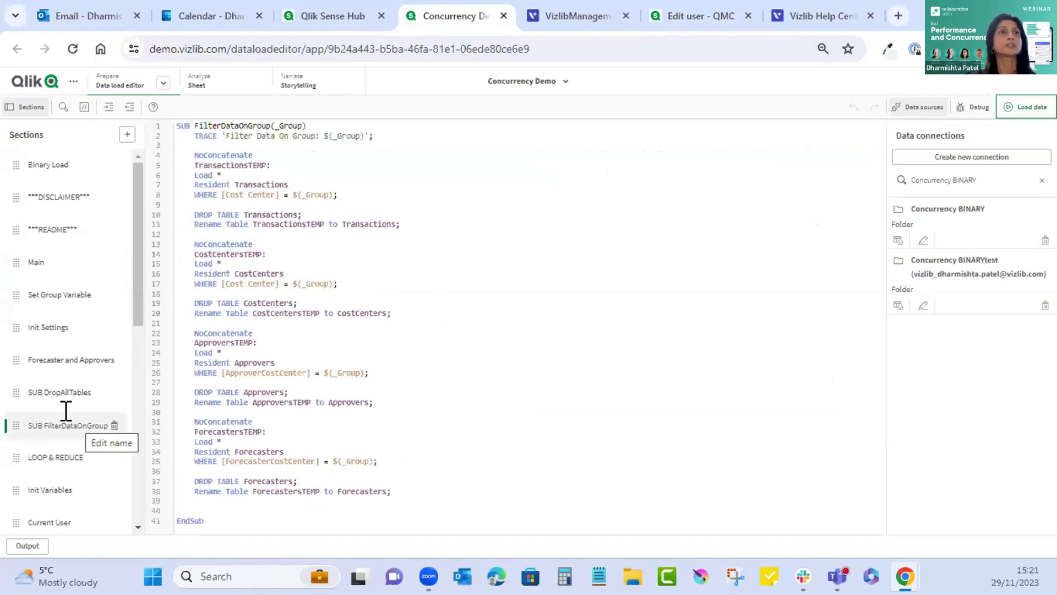
click(61, 296)
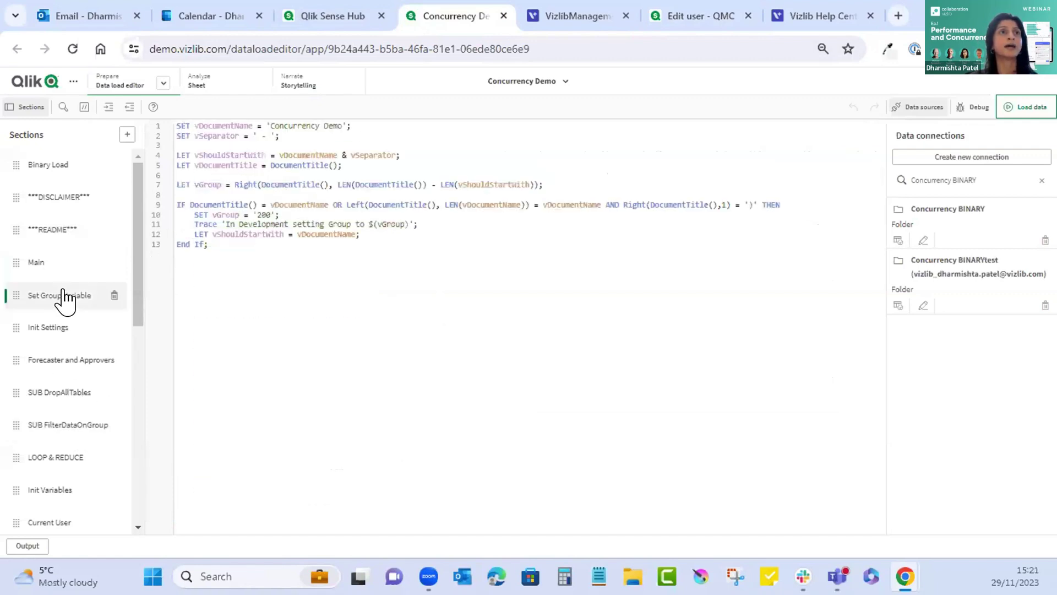
click(49, 460)
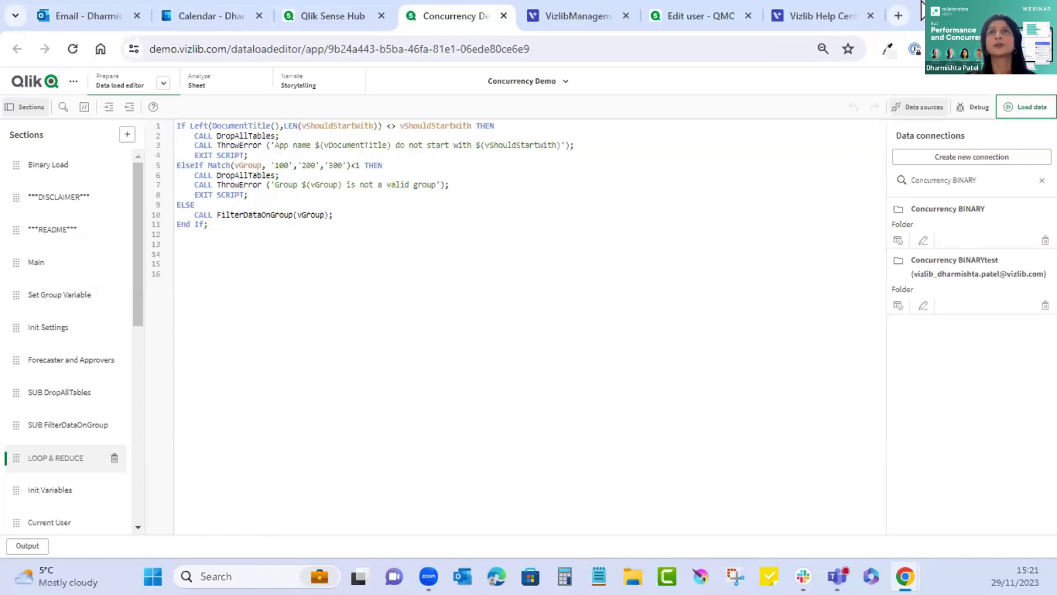
Step: Review the Vizlib Management Console dashboard and look through its system settings
click(576, 15)
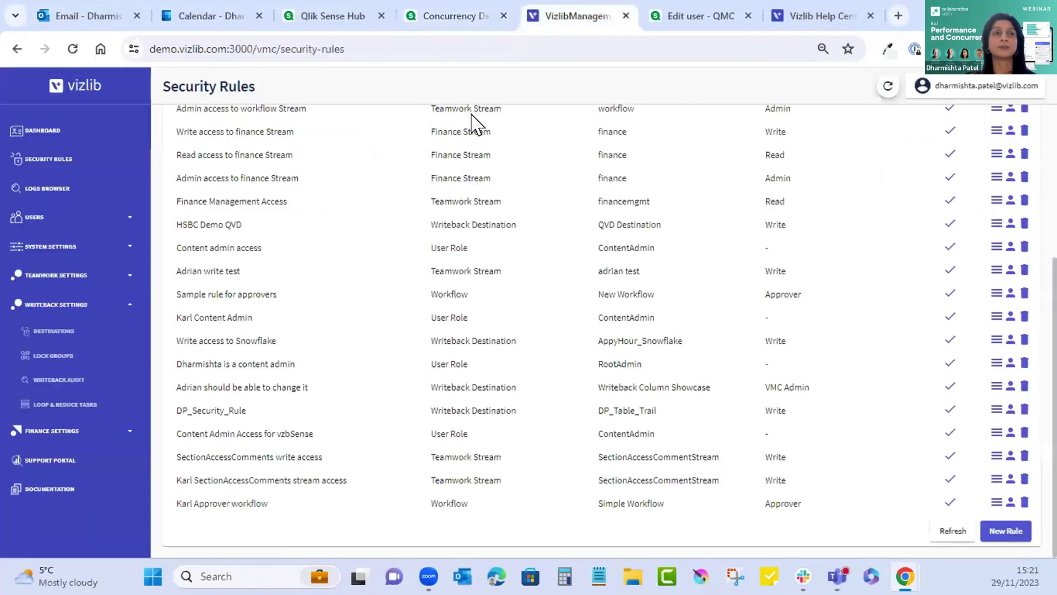
click(52, 134)
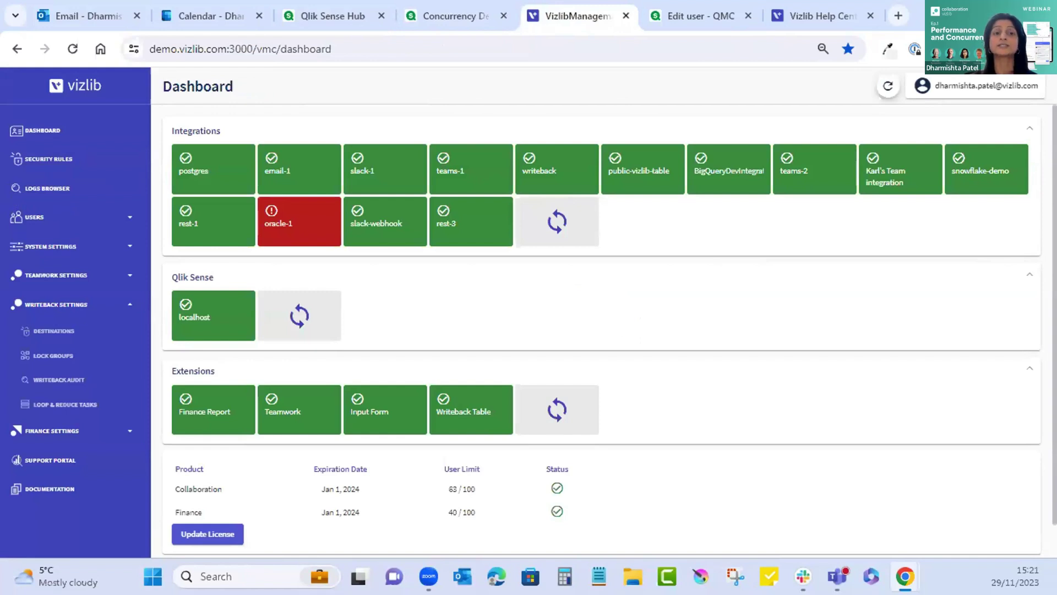
click(83, 248)
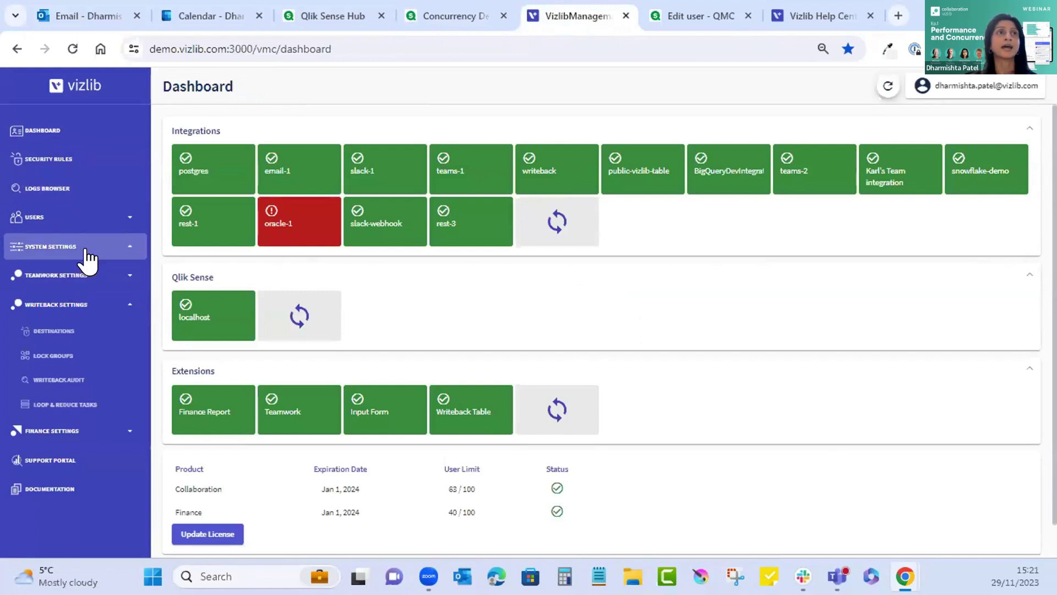
click(64, 322)
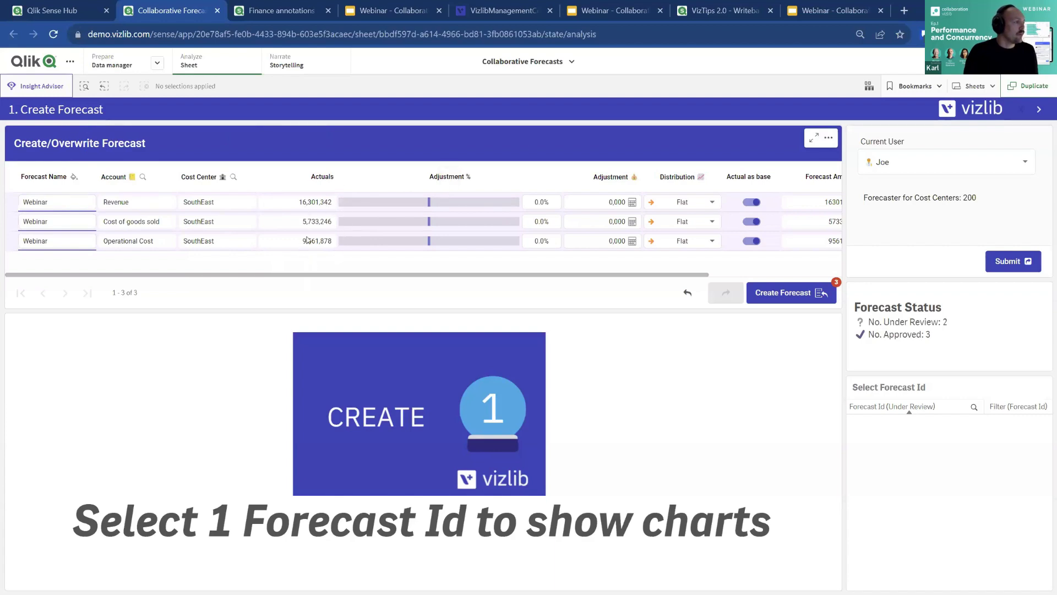
Step: Set the adjustment percentages to 18.7% for Revenue, -12.2% for Cost of goods sold and -4.4% for Operational Cost
drag(432, 207, 448, 207)
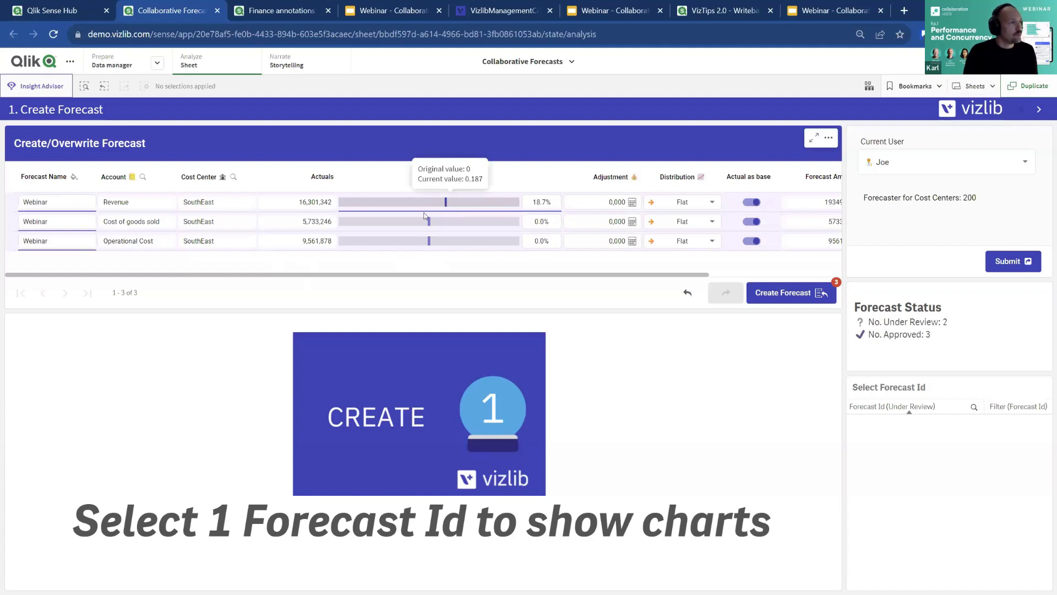
drag(429, 222, 418, 223)
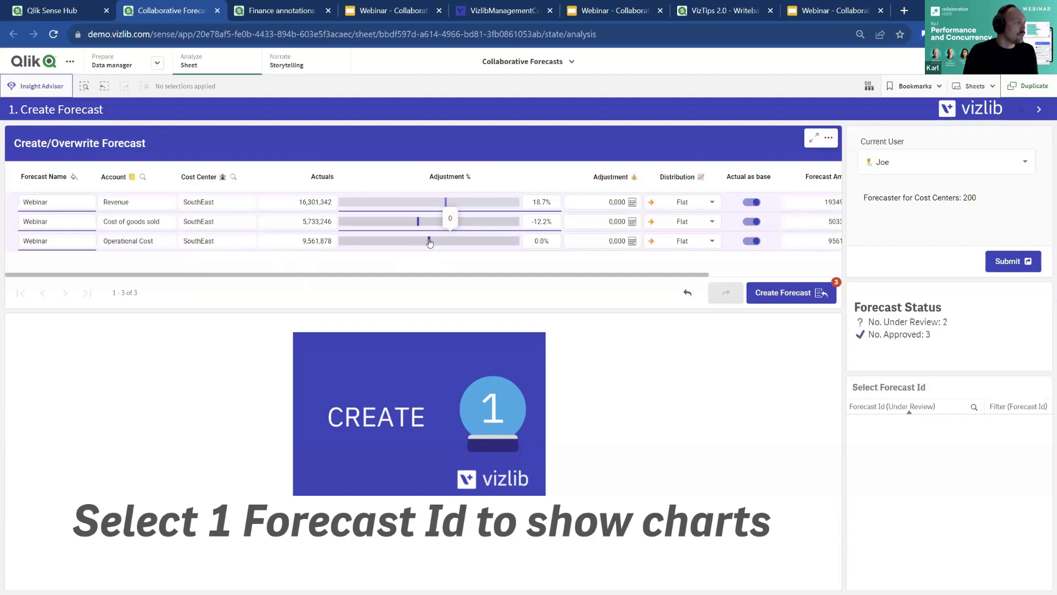
drag(430, 243, 424, 243)
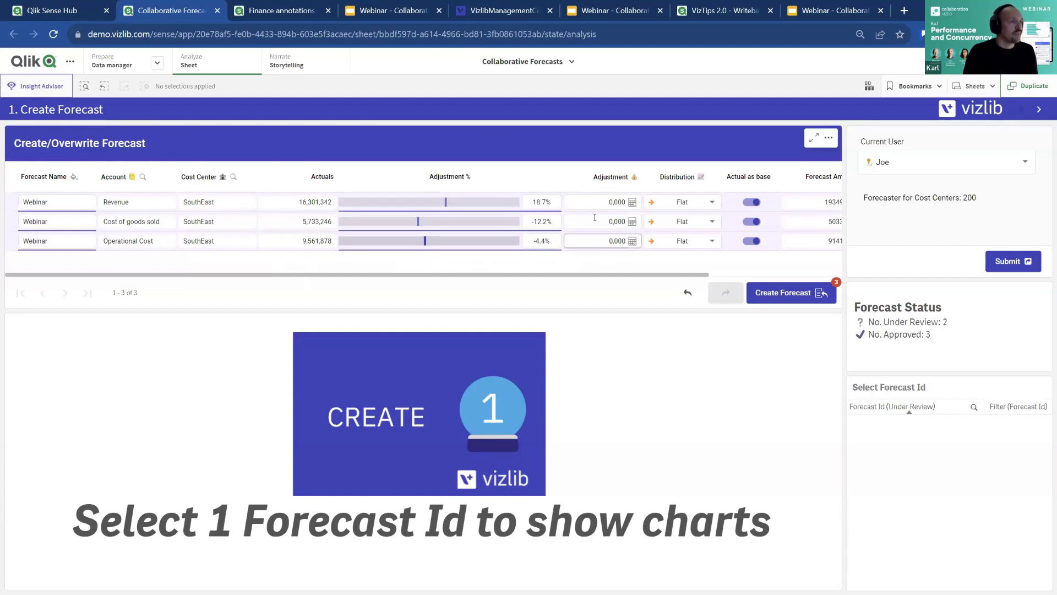
Step: Set the Revenue row's absolute adjustment to 100,000 in the forecast table
click(609, 201)
text(100,00)
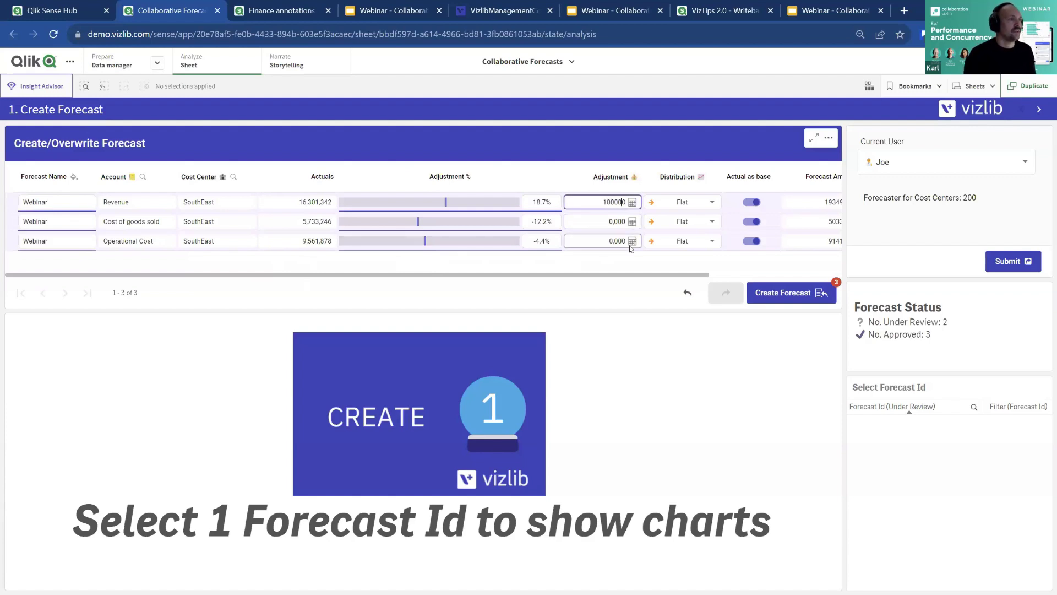
key(Return)
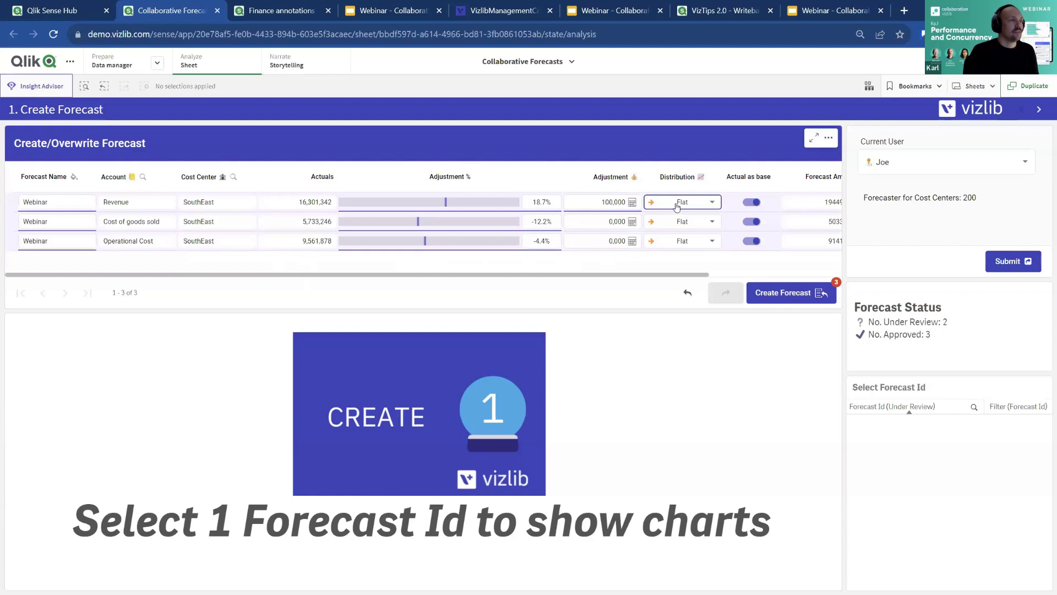
Step: Set the Revenue row's distribution to Increase and turn off Actual as base for the Operational Cost row
click(672, 208)
click(683, 235)
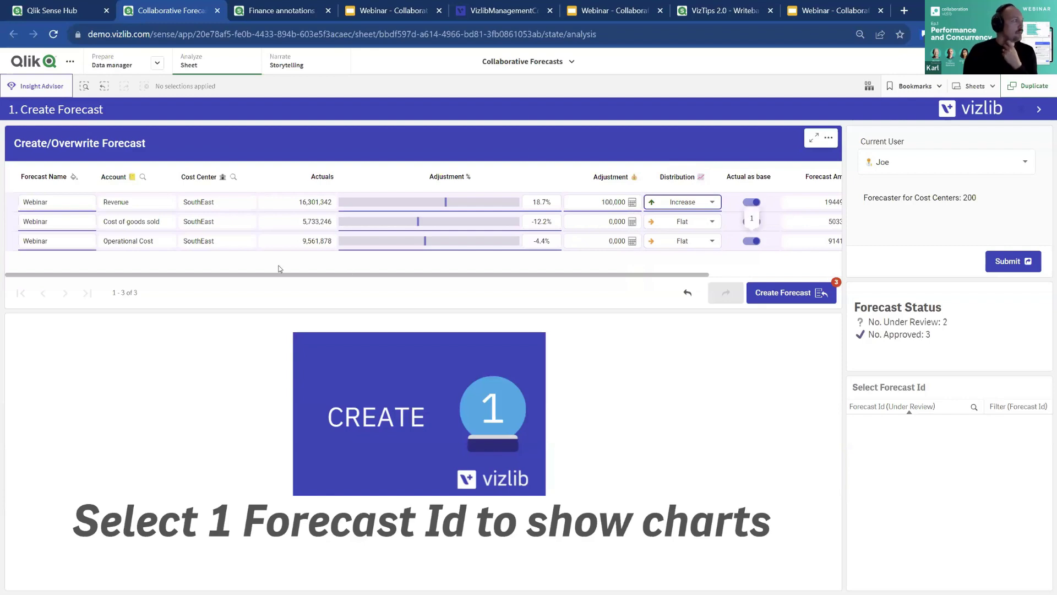
click(751, 241)
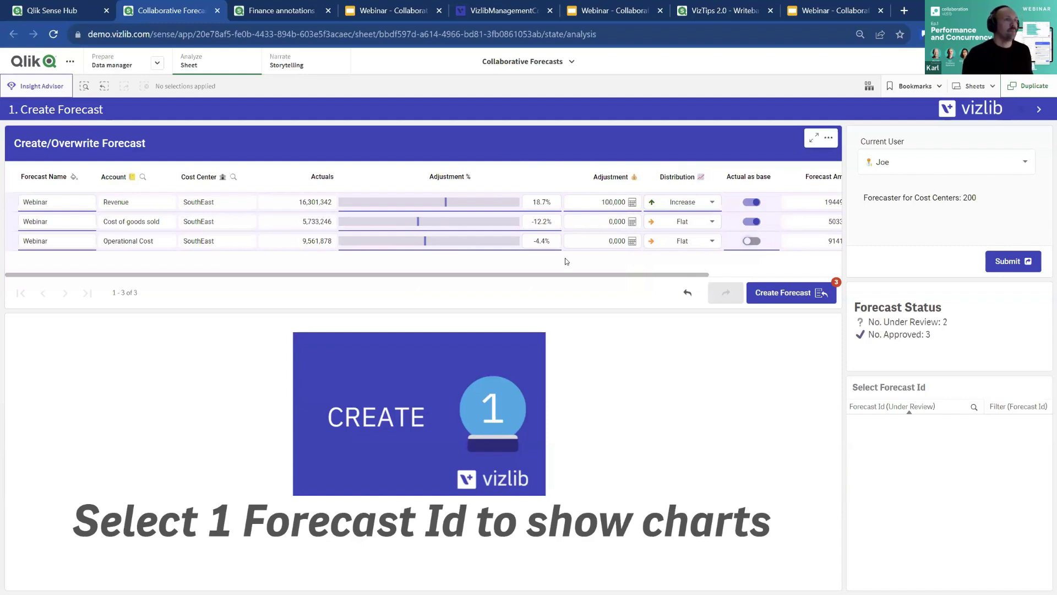
Step: Create the Webinar forecast from the three adjusted rows and select the Webinar - SouthEast forecast ID to show its charts
click(791, 294)
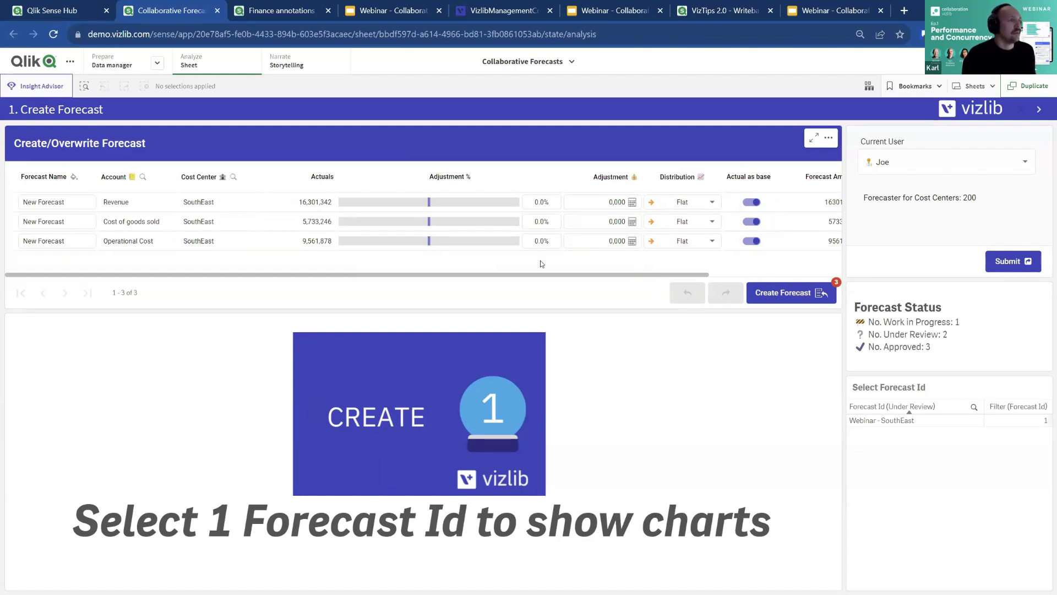
click(883, 420)
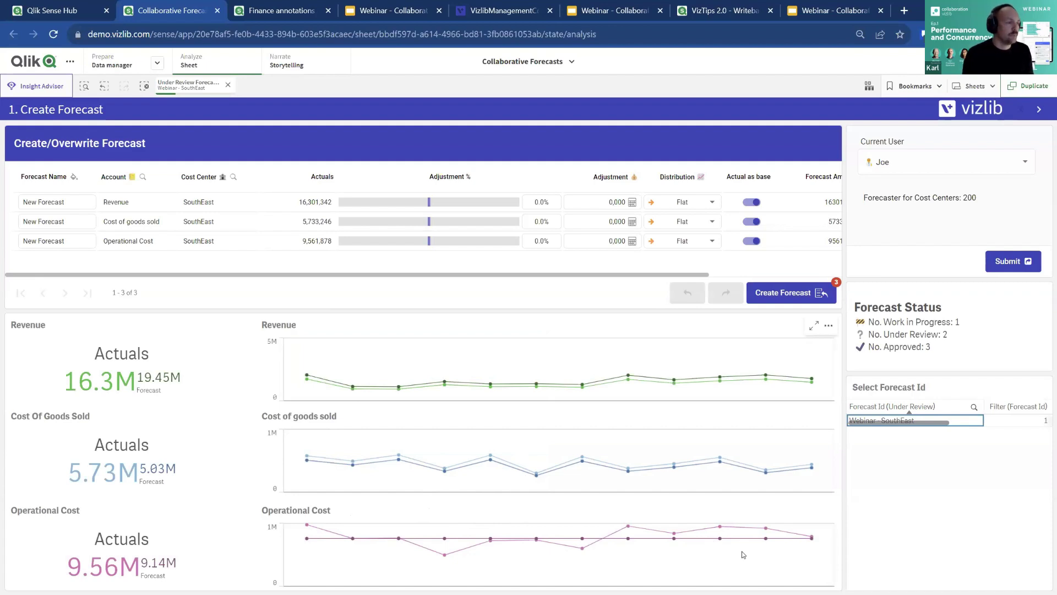
Step: On the Update Forecasts sheet, set 2021-May to 1,761,762 for Operational Cost and 619,905 for Cost of goods sold, and write back the data
click(1039, 111)
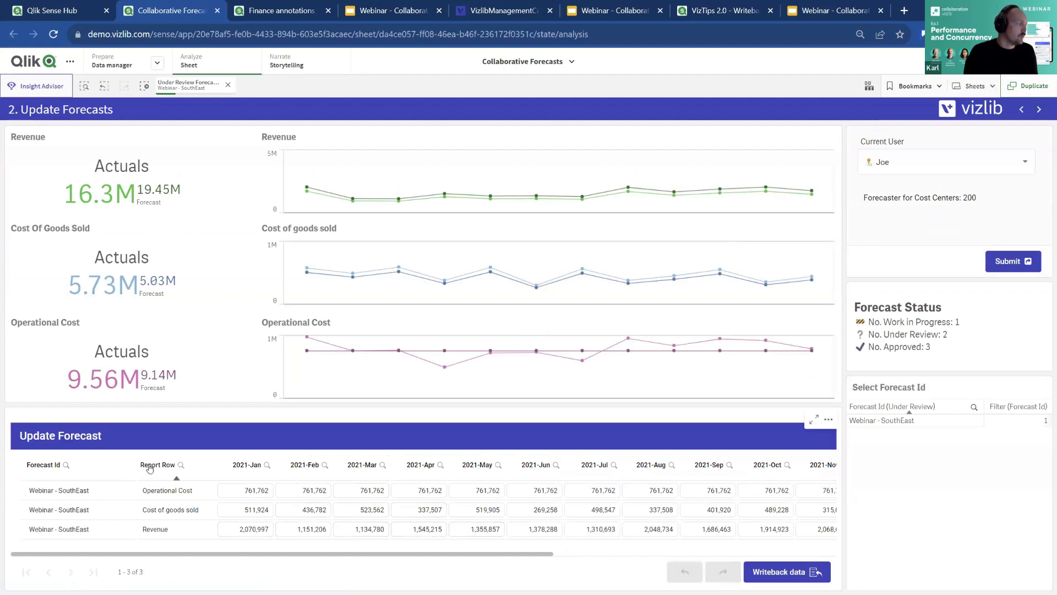
click(152, 468)
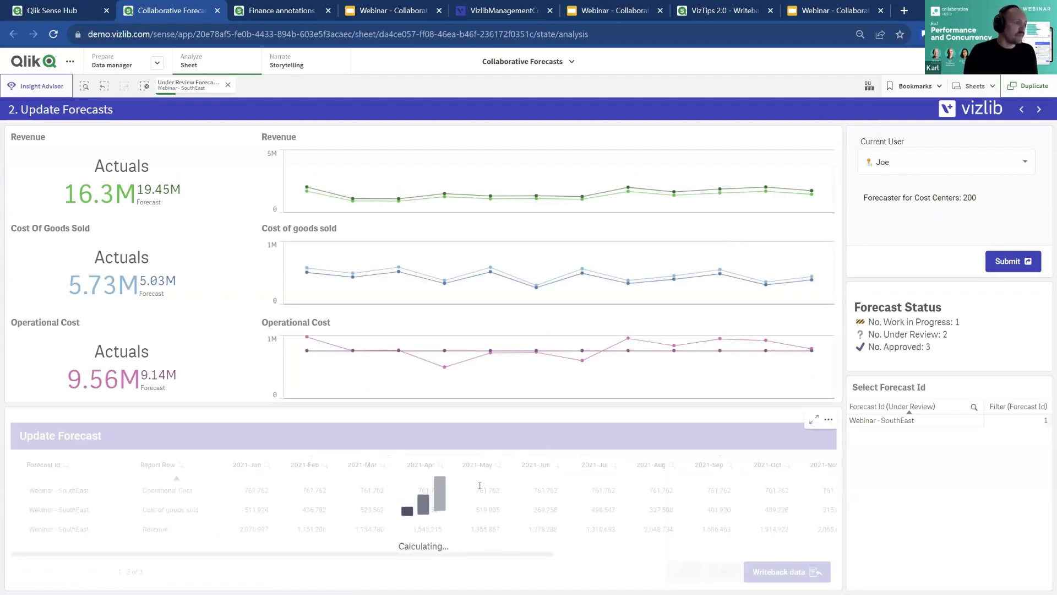
click(477, 491)
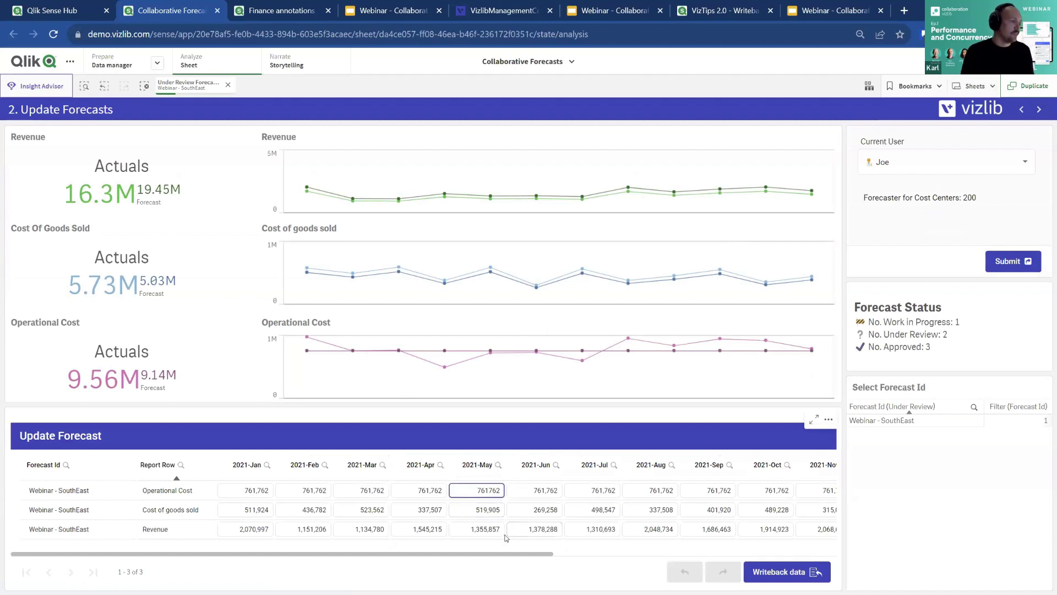
text(1)
click(473, 510)
key(Delete)
text(6)
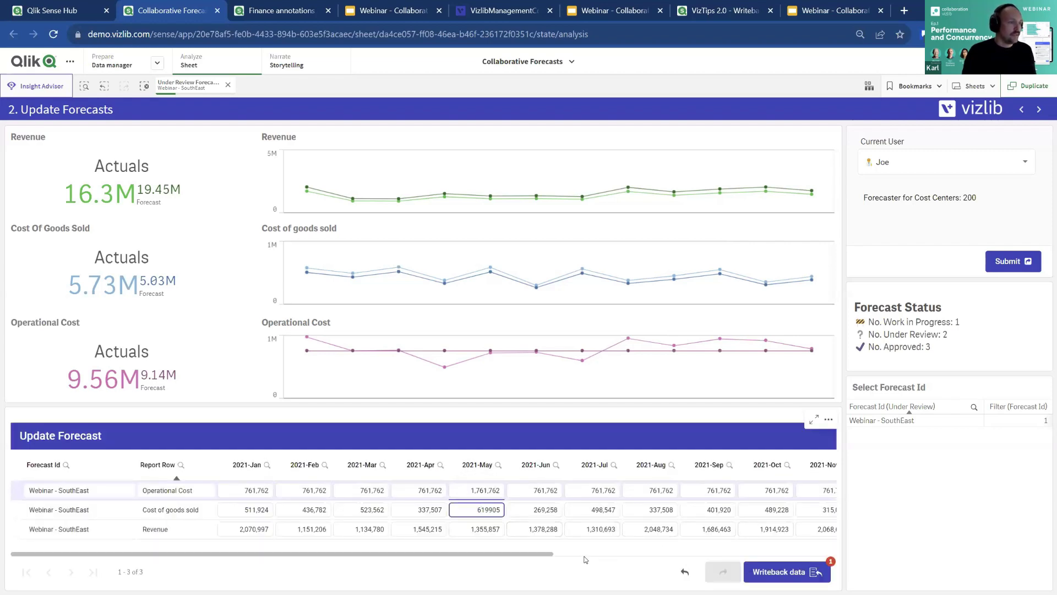
click(574, 555)
click(787, 572)
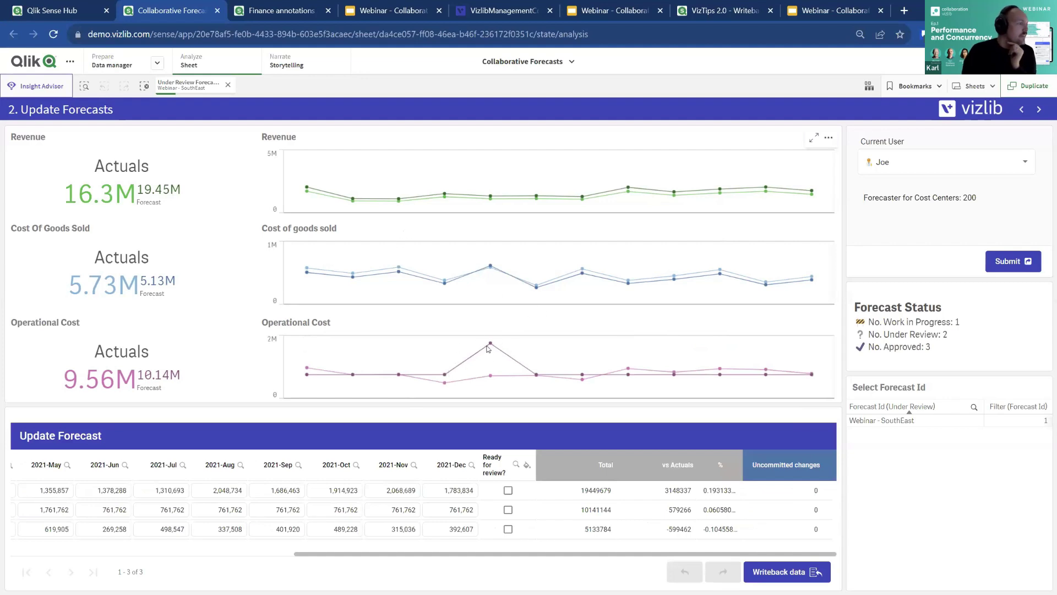
Step: Mark all three Webinar - SouthEast rows as ready for review and write back the data
click(508, 489)
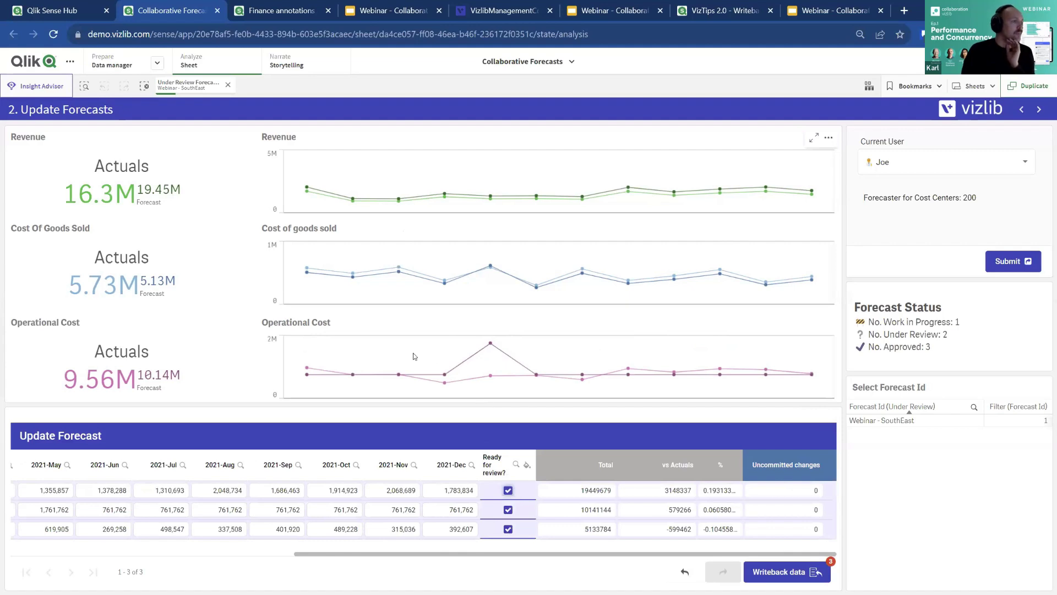
click(792, 572)
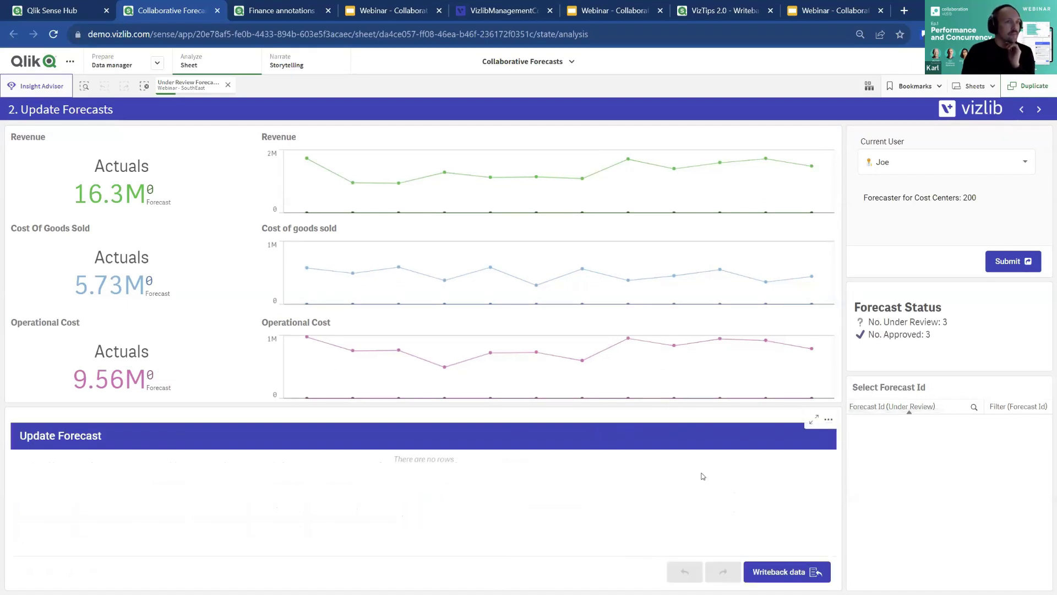
Step: On the Compare/Approve/Reject Forecasts sheet, switch the current user to the approver for Cost Centers 200 and 300
click(1040, 110)
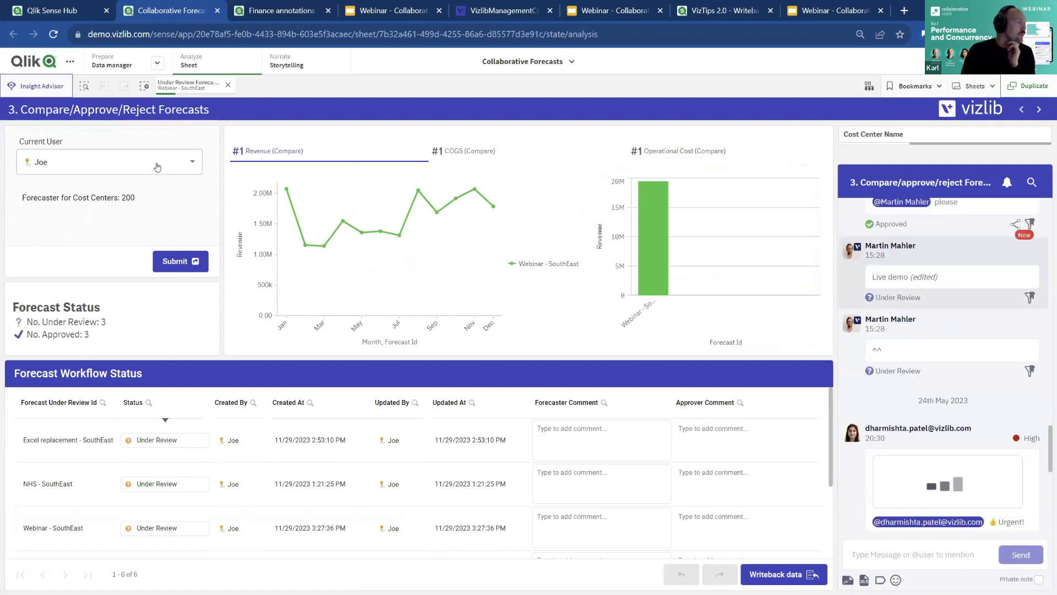
click(157, 166)
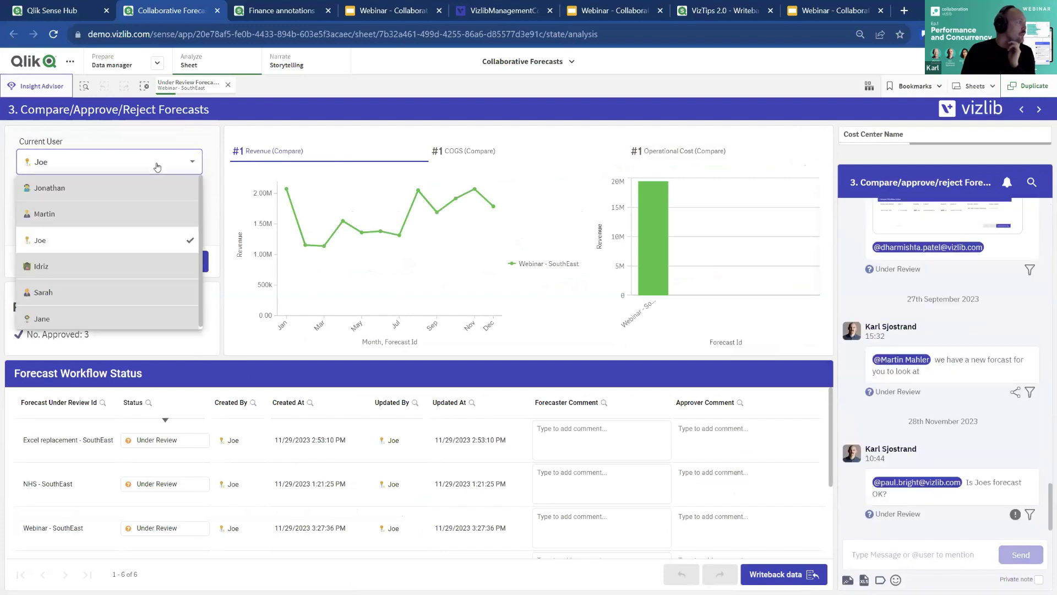
click(85, 291)
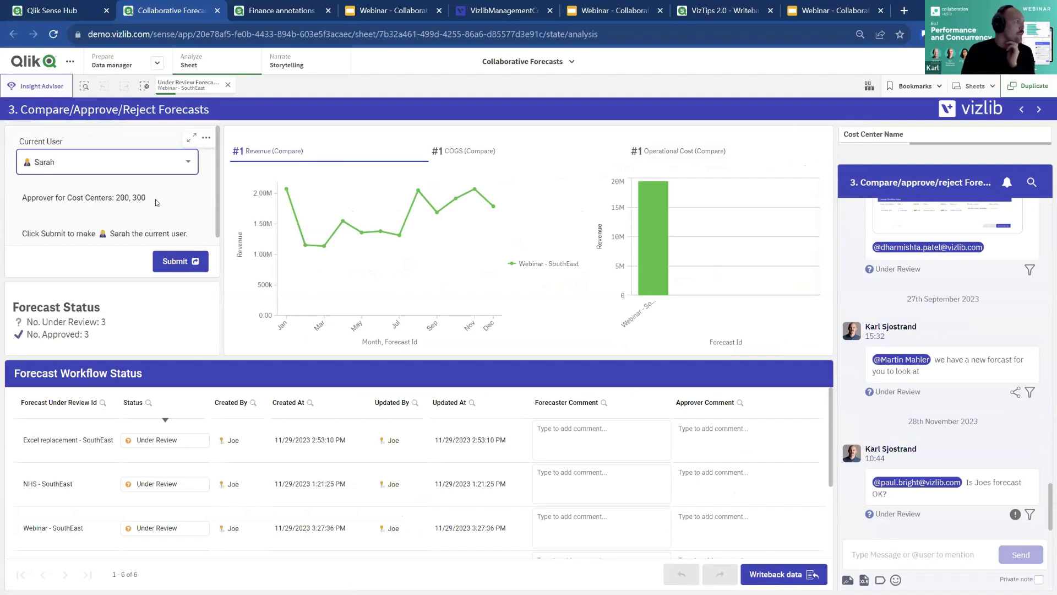
click(180, 263)
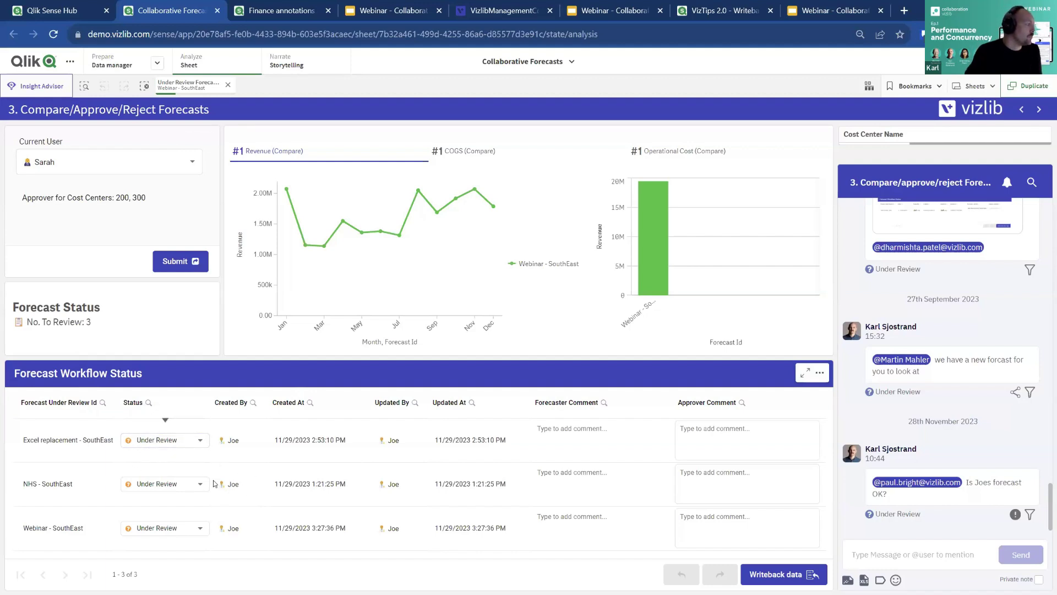
Step: Check the status choices for Webinar - SouthEast and the list of forecast IDs, and view the COGS comparison chart
click(167, 529)
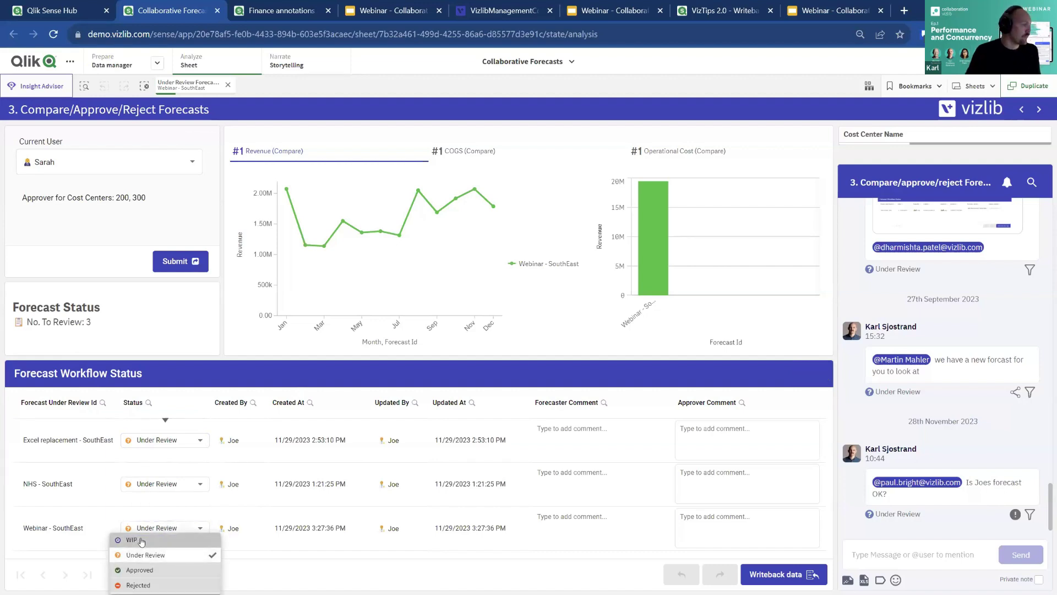
click(58, 513)
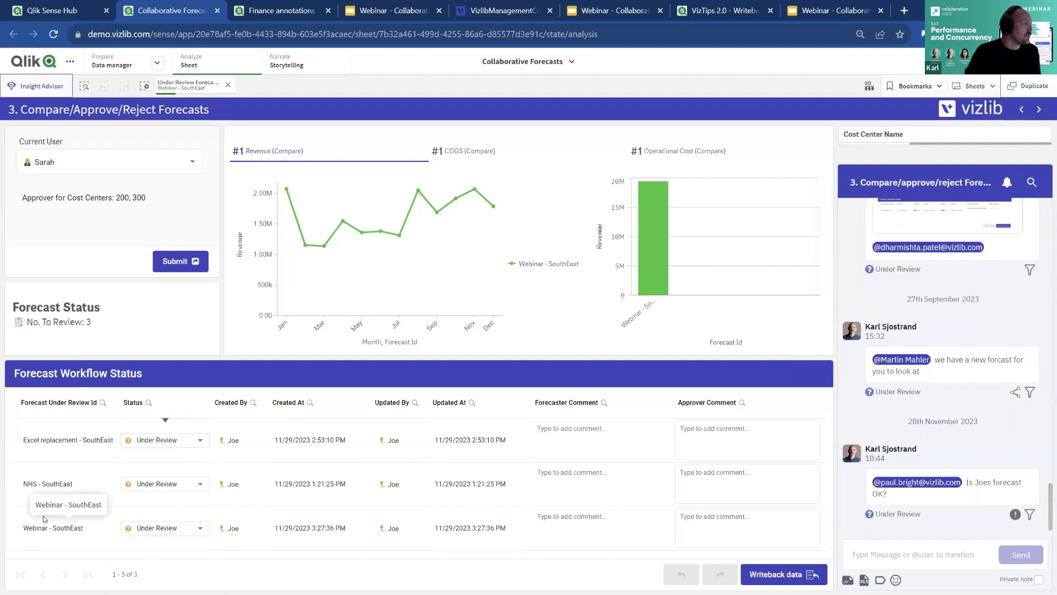
click(102, 403)
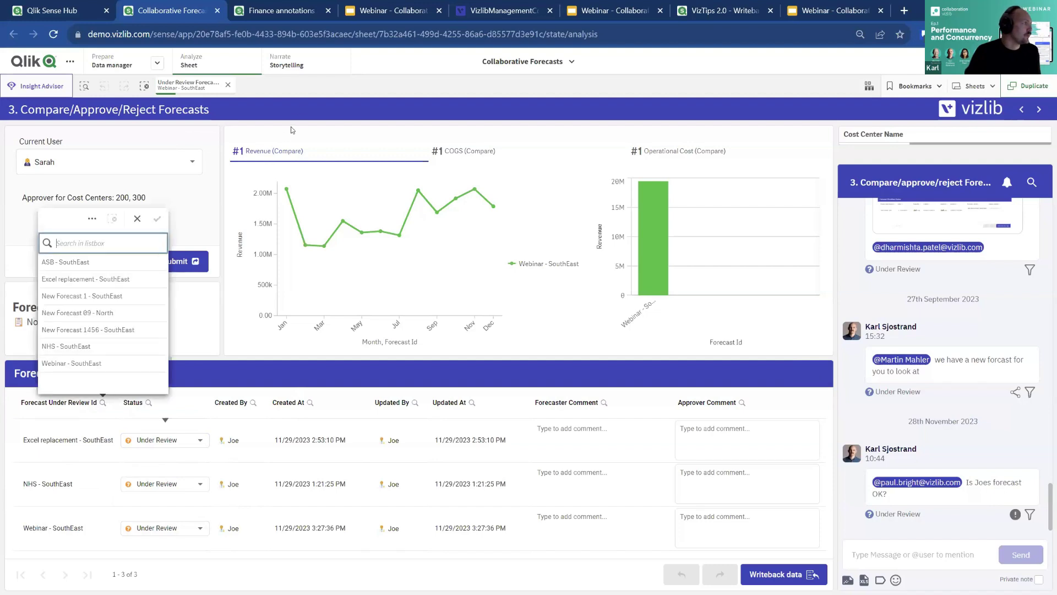
click(276, 173)
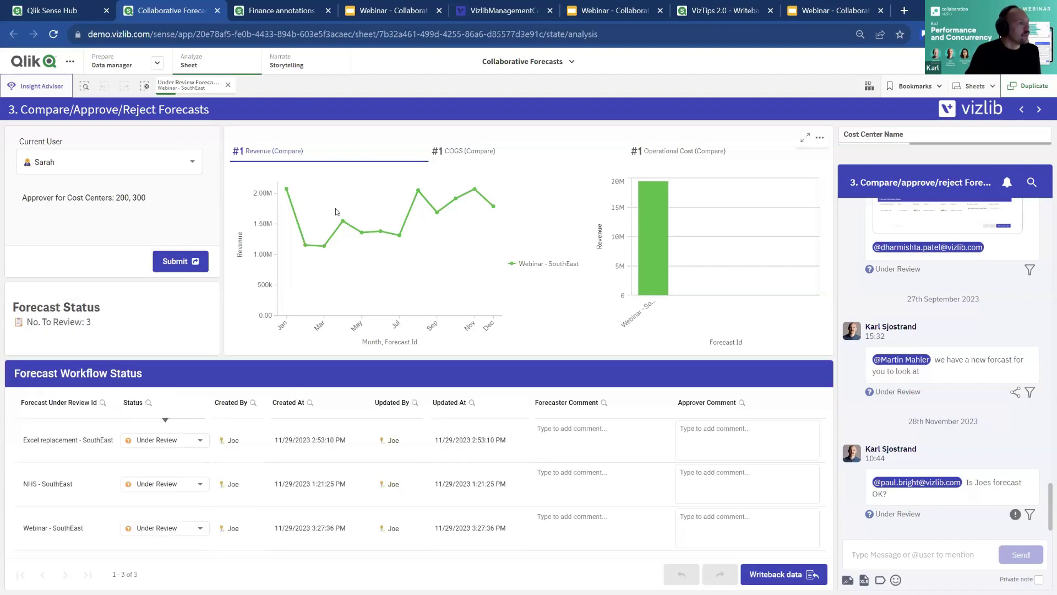
click(456, 156)
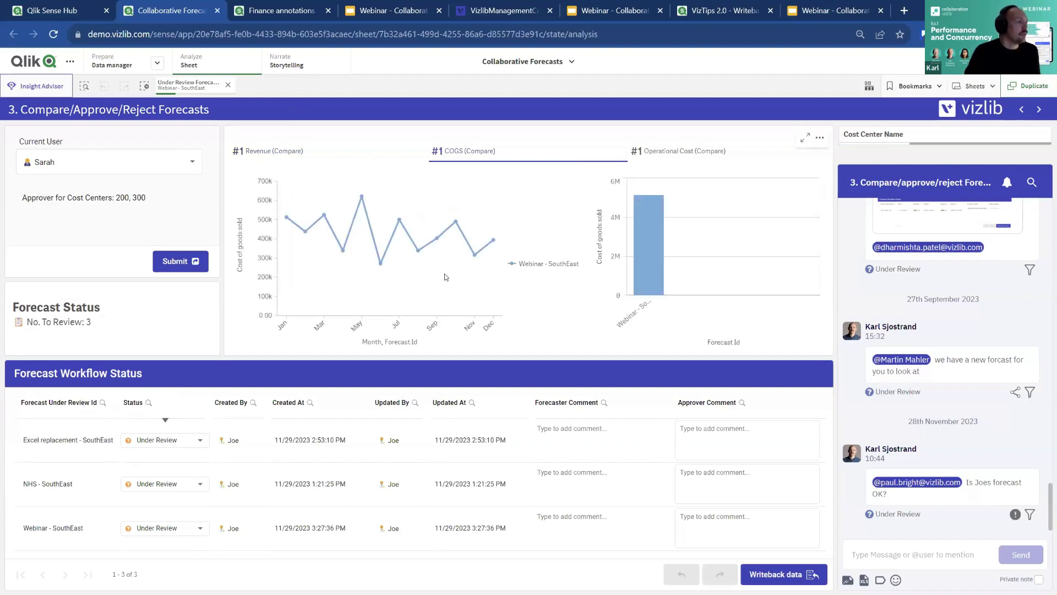
Step: Add the approver comment "Please take another look at this" to the Webinar - SouthEast forecast and write back the data
click(158, 533)
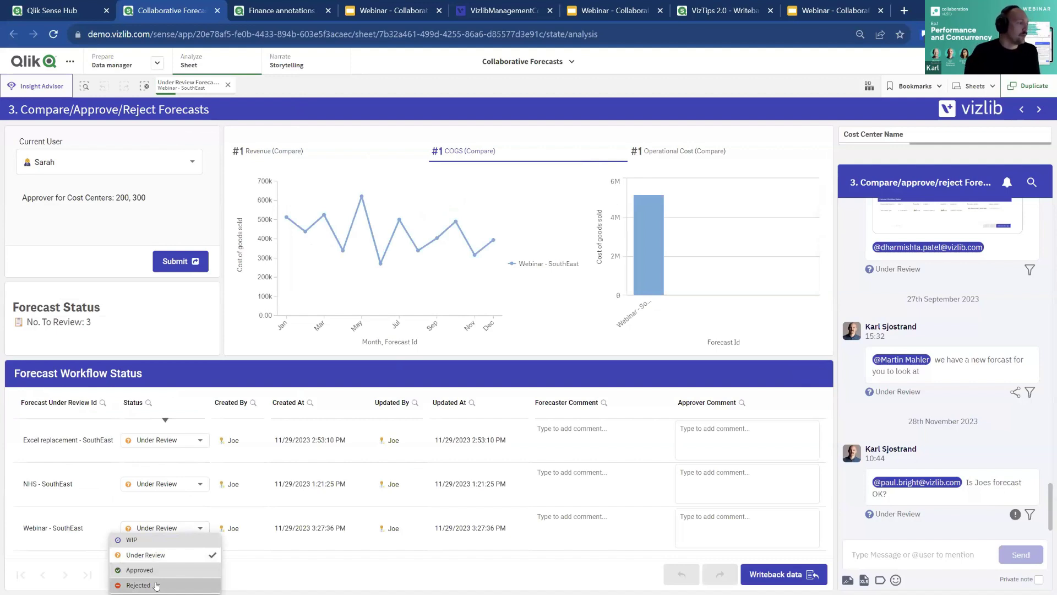
click(706, 523)
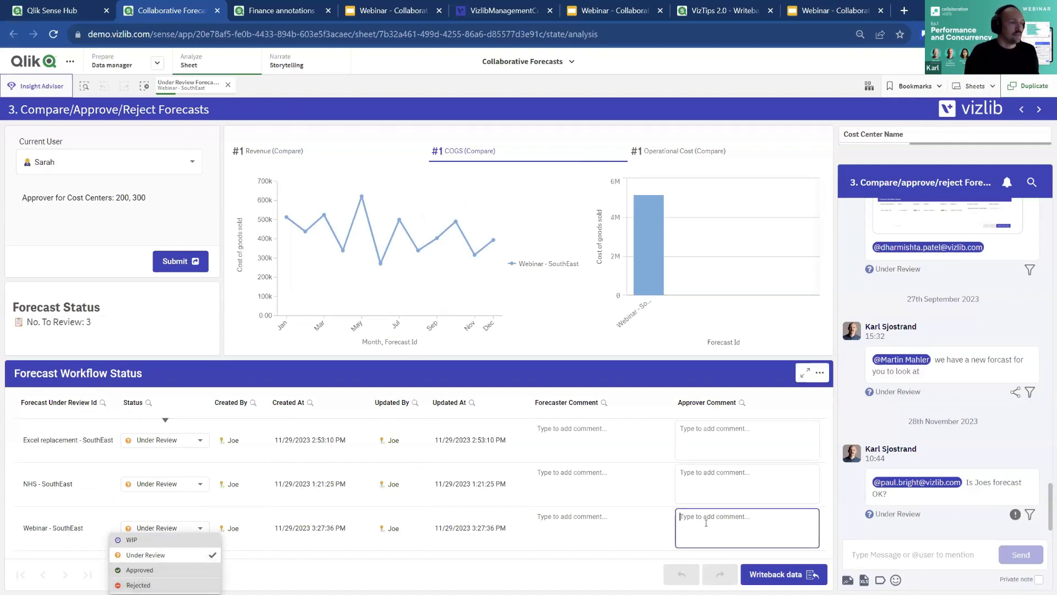
text(Please)
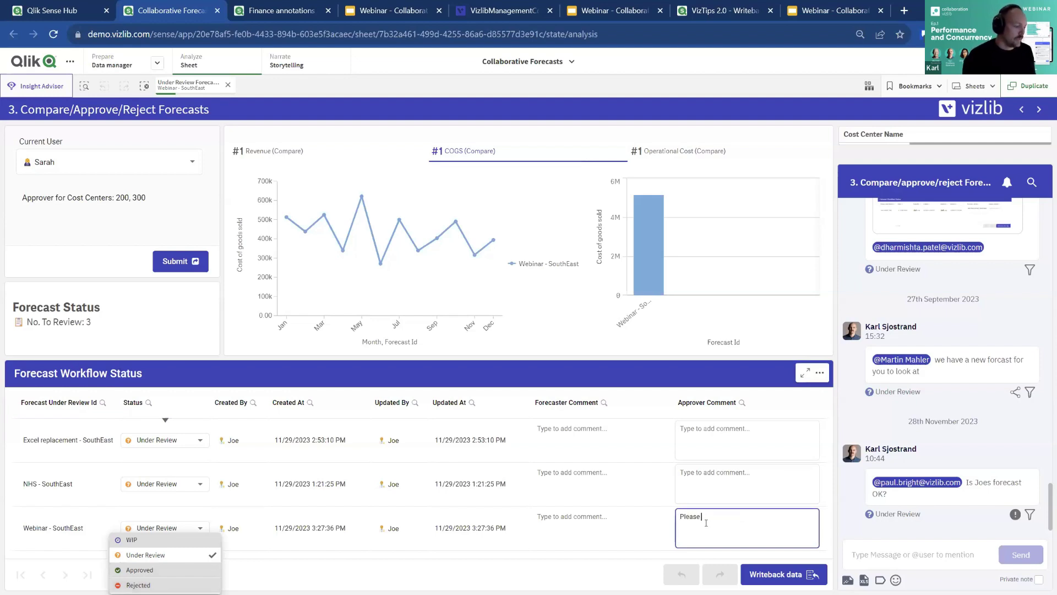
text( take another look at this)
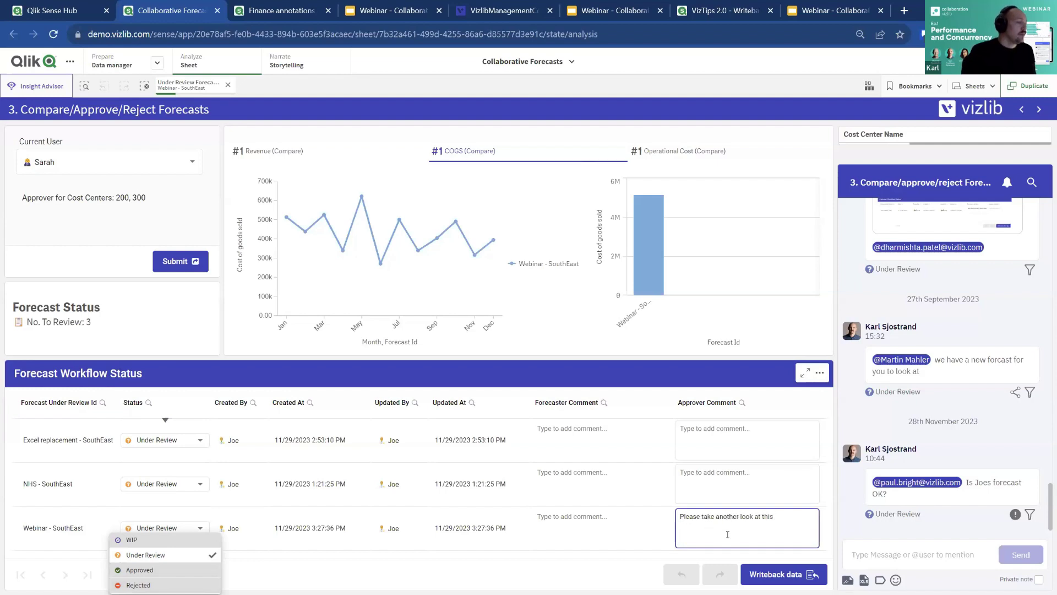
click(773, 575)
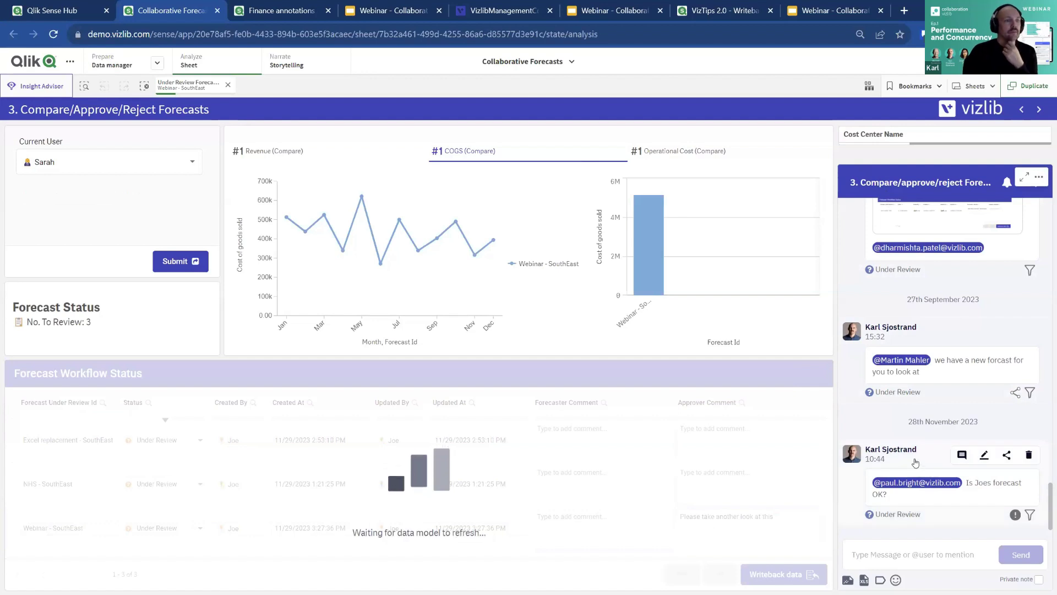
Step: Send a chat message that mentions a colleague with the text "a new forecast"
click(868, 557)
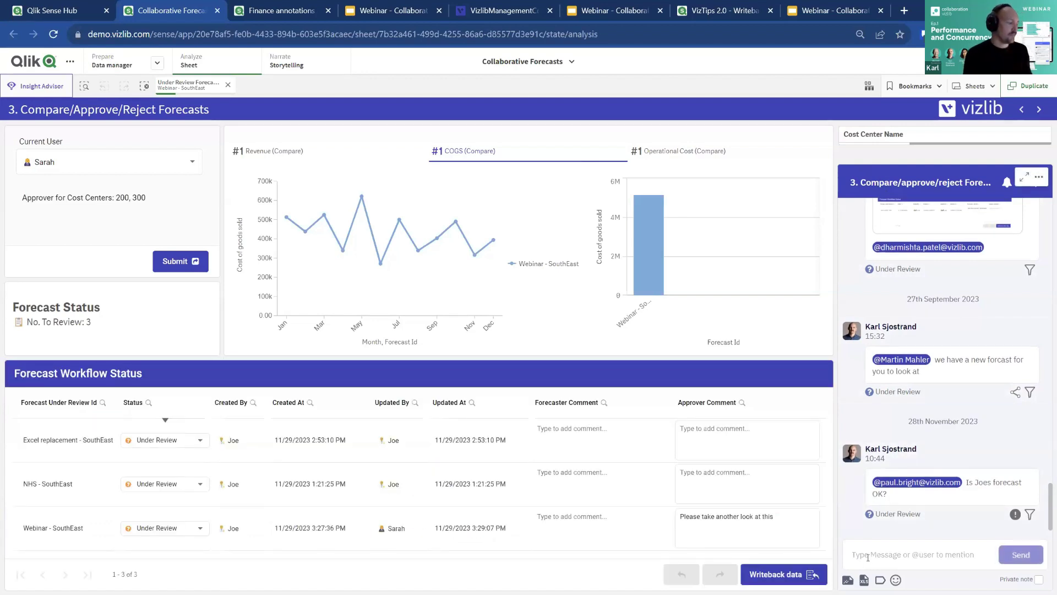
text(@dh)
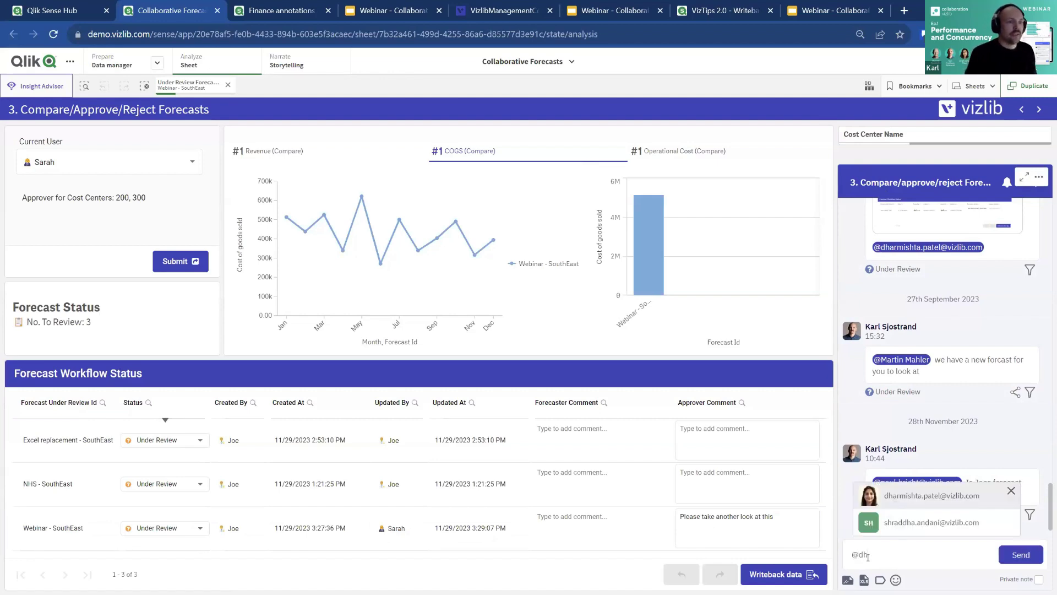
key(Return)
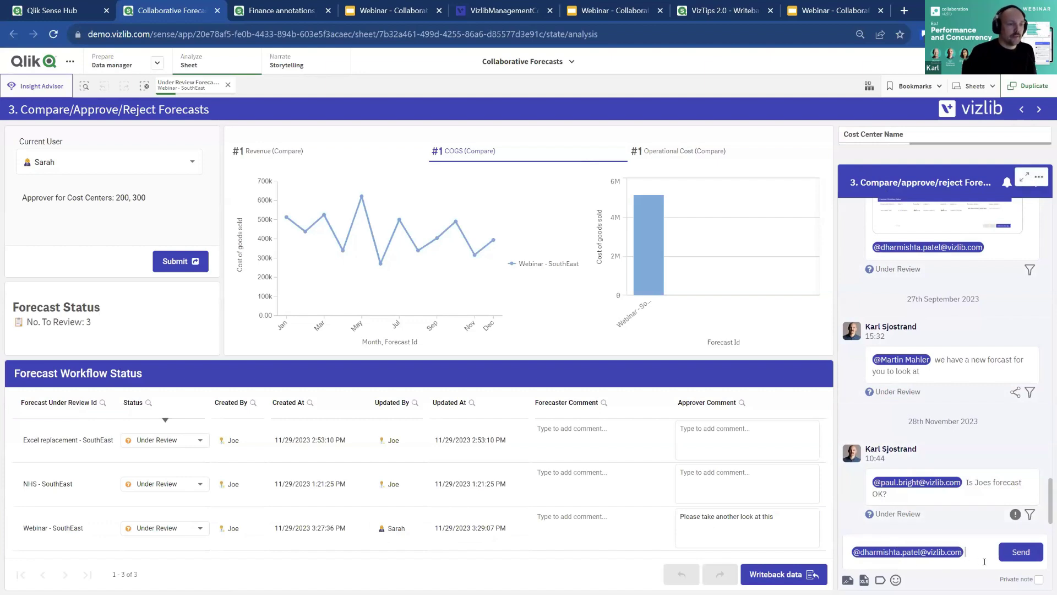
text(a new forecast)
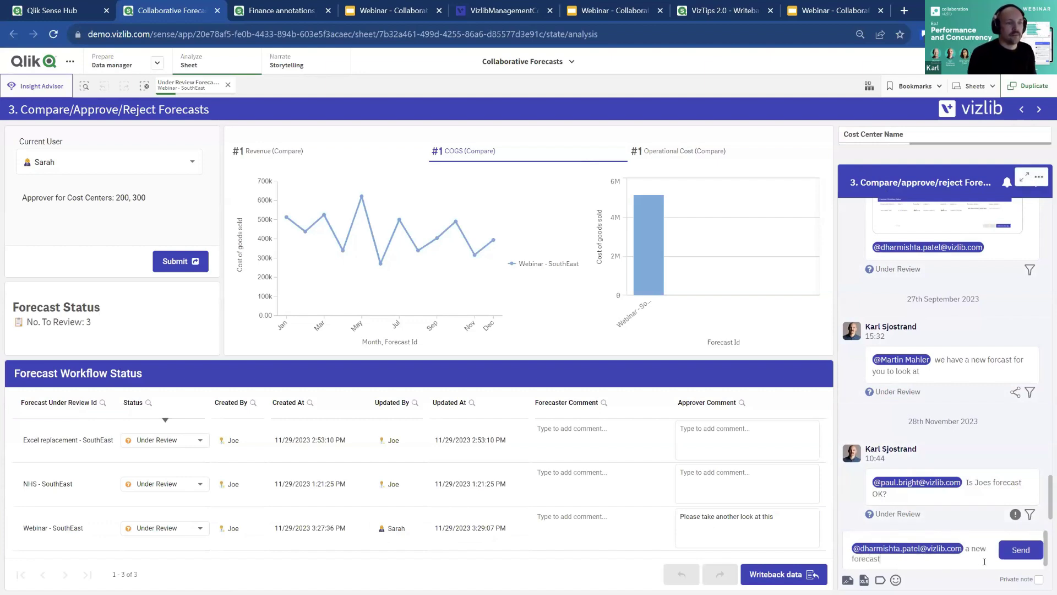
click(1020, 549)
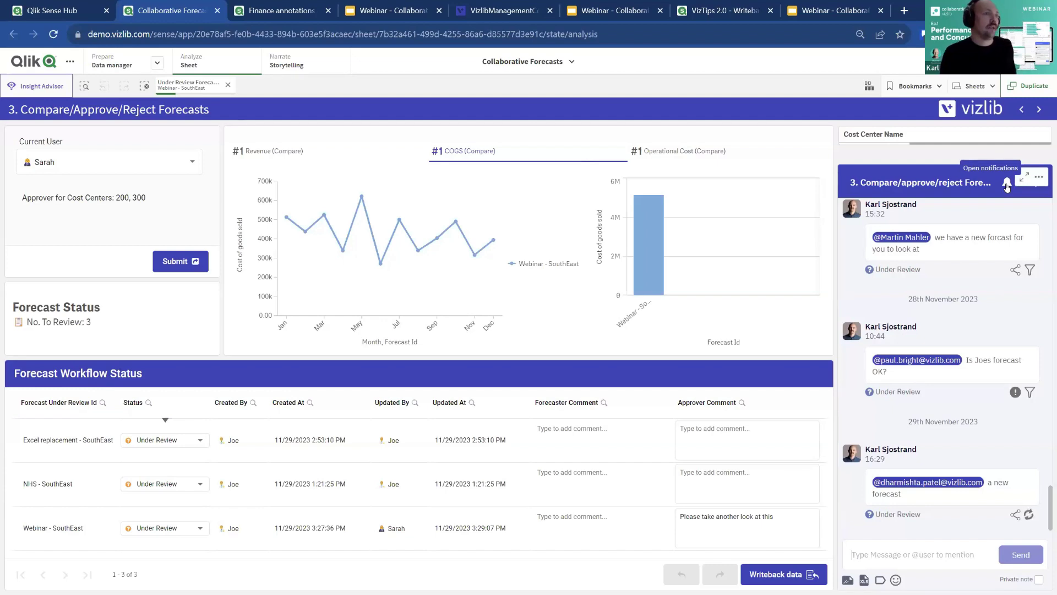
mouse_move(942, 480)
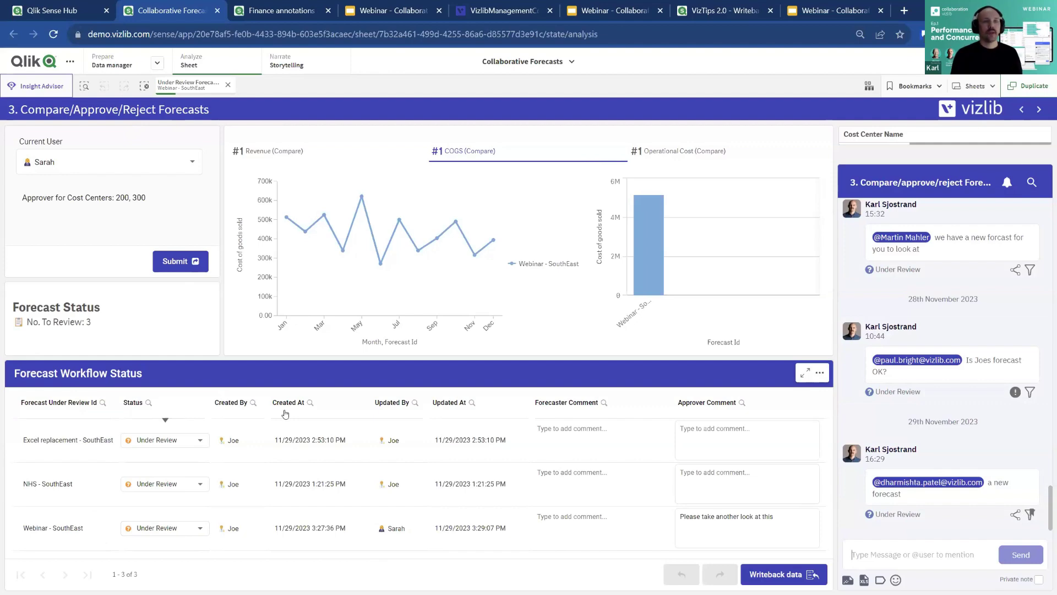
Step: In the Finance annotations app, set the Type of the Support agreements row to Error in the Forecast Deviations table
click(274, 11)
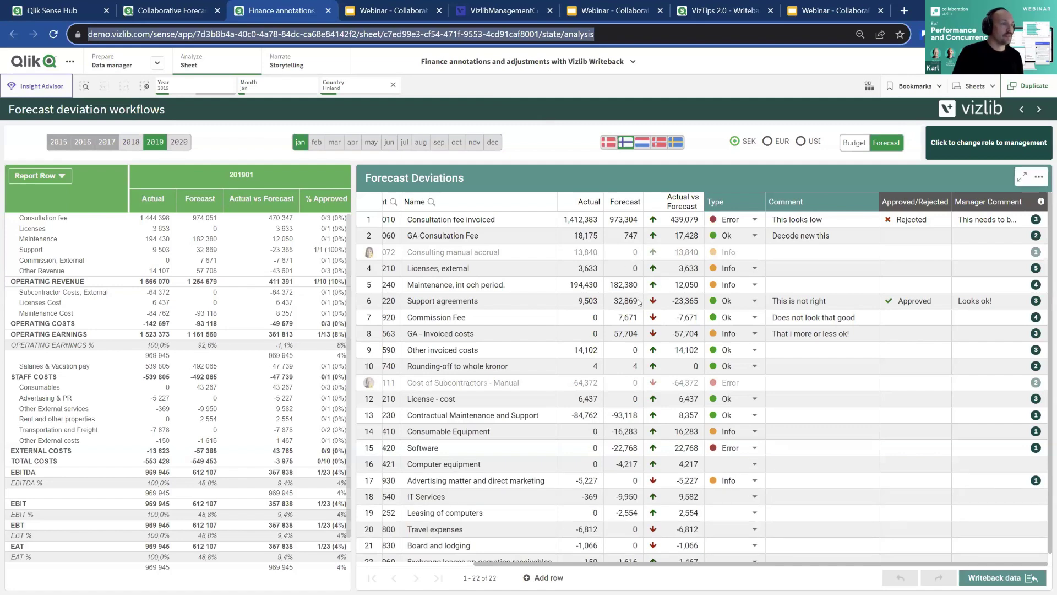
click(732, 301)
click(708, 392)
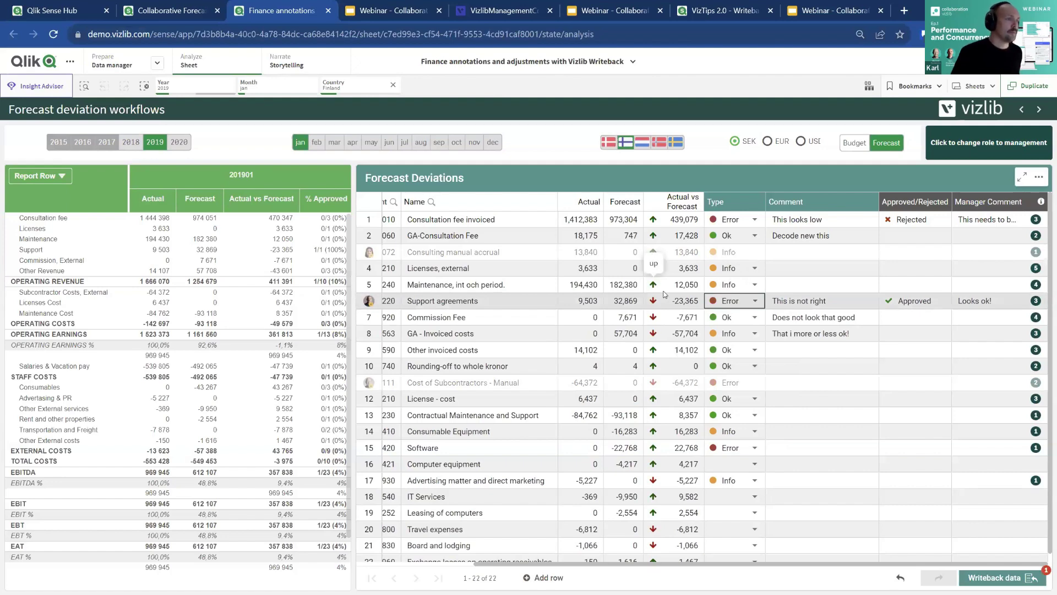
Step: Replace the Support agreements row's comment with "We need to be improved" and write back the data
key(Tab)
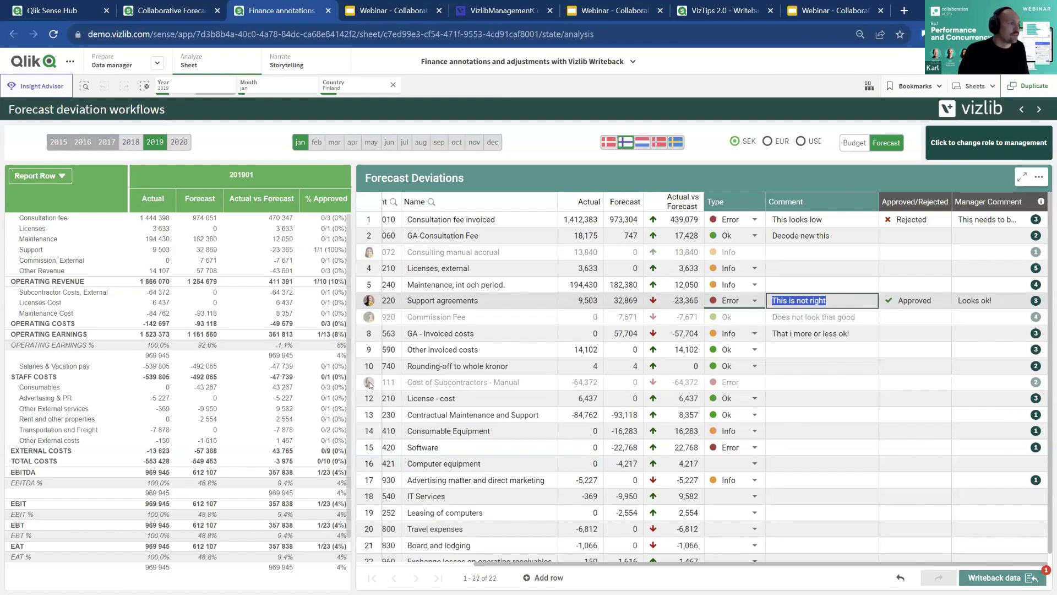
mouse_move(371, 387)
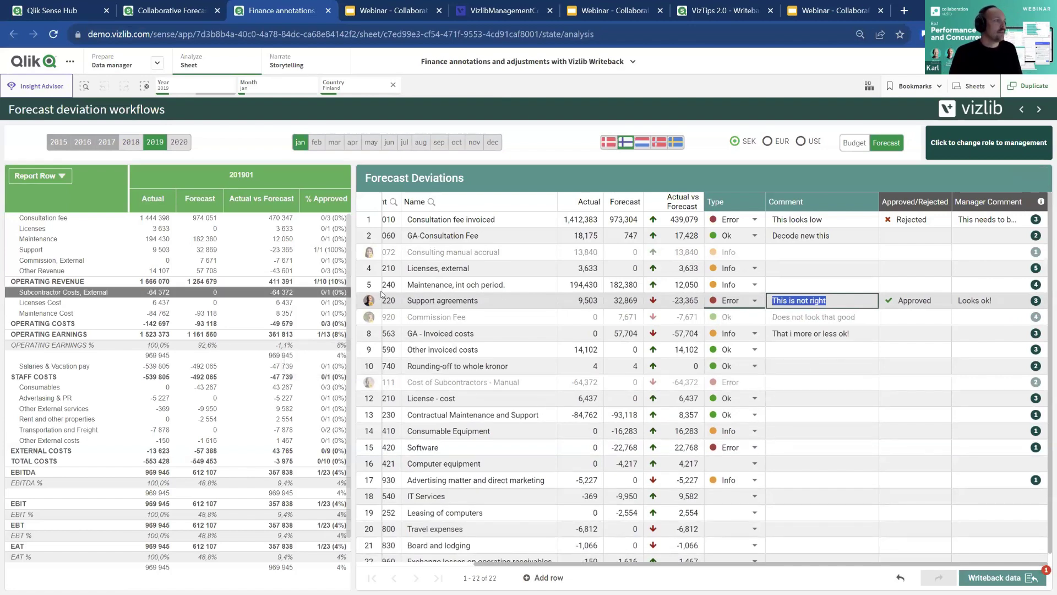
mouse_move(369, 300)
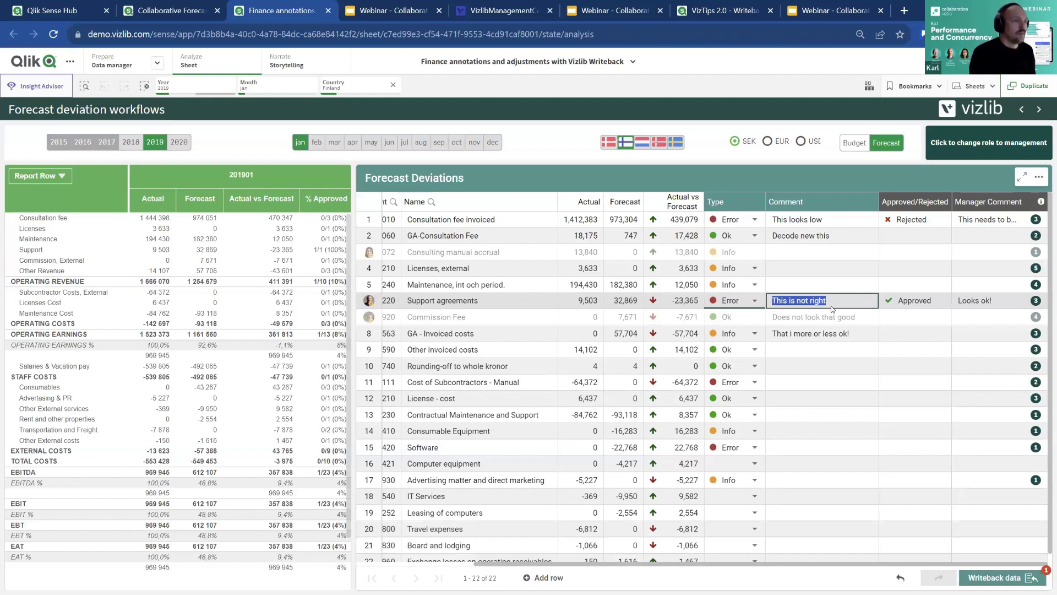
text(We)
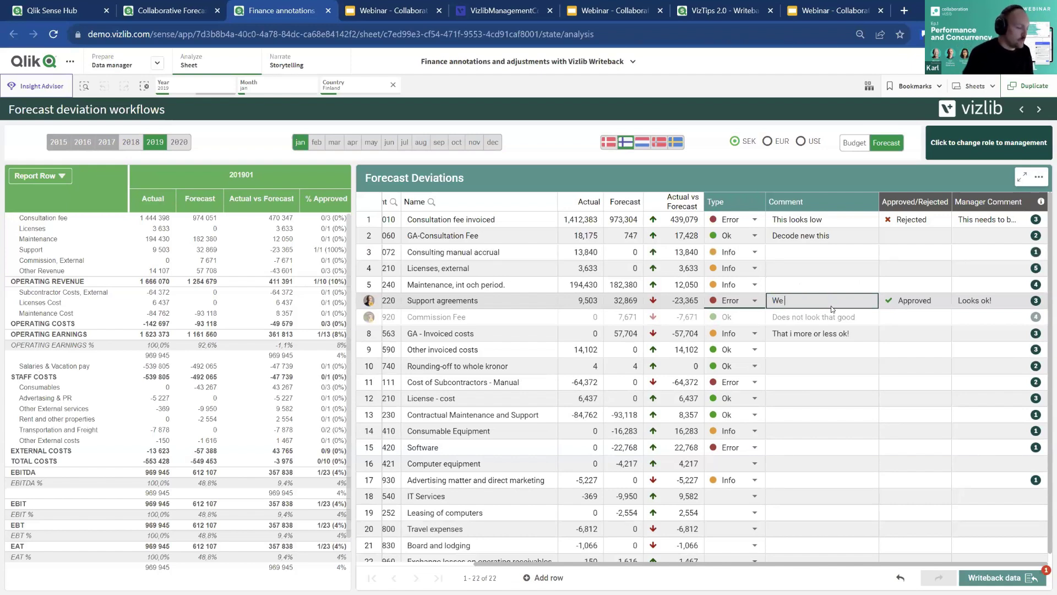
text( need to)
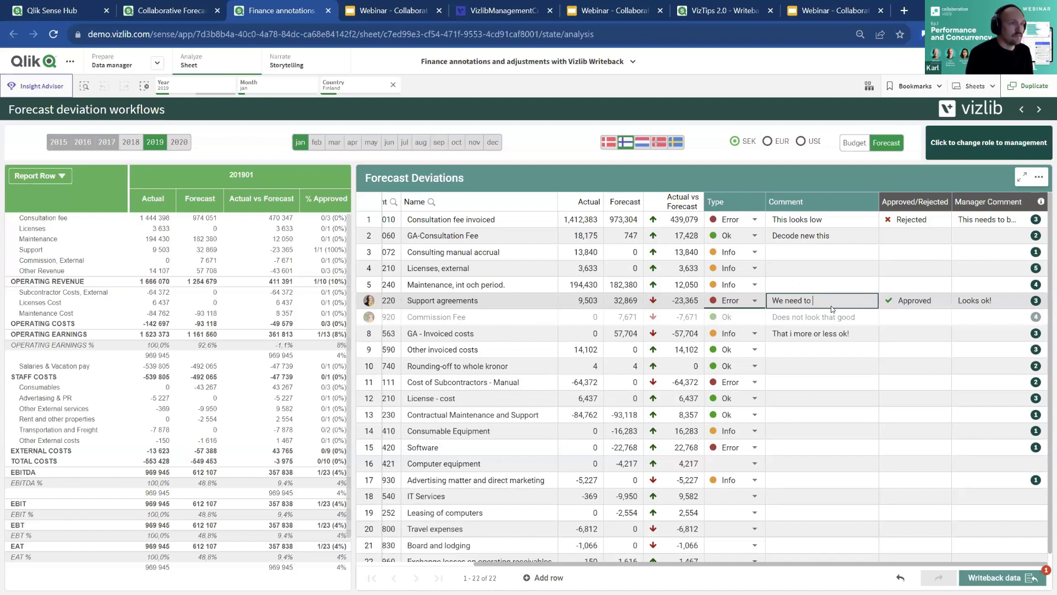
text(improved)
click(984, 578)
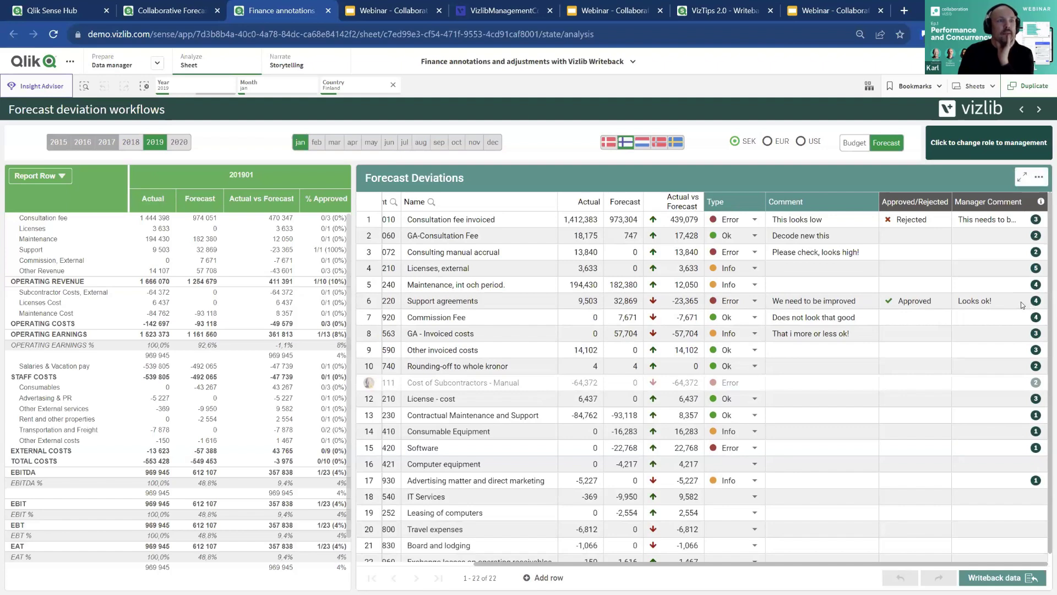
Step: Review the full comments history of the Support agreements row, and return to the webinar slides
click(1035, 301)
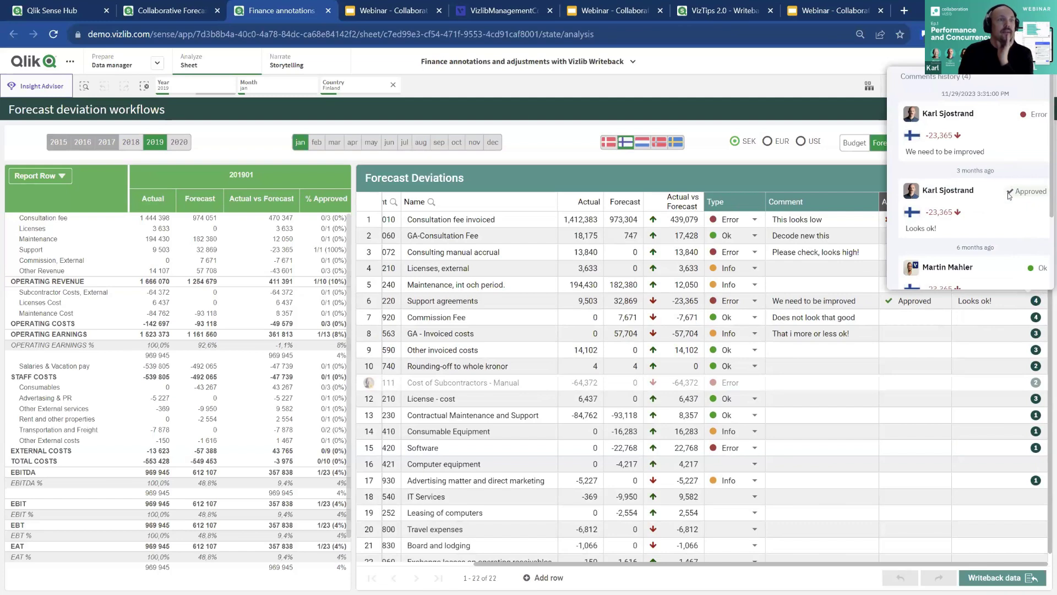
scroll(1022, 205, down, 3)
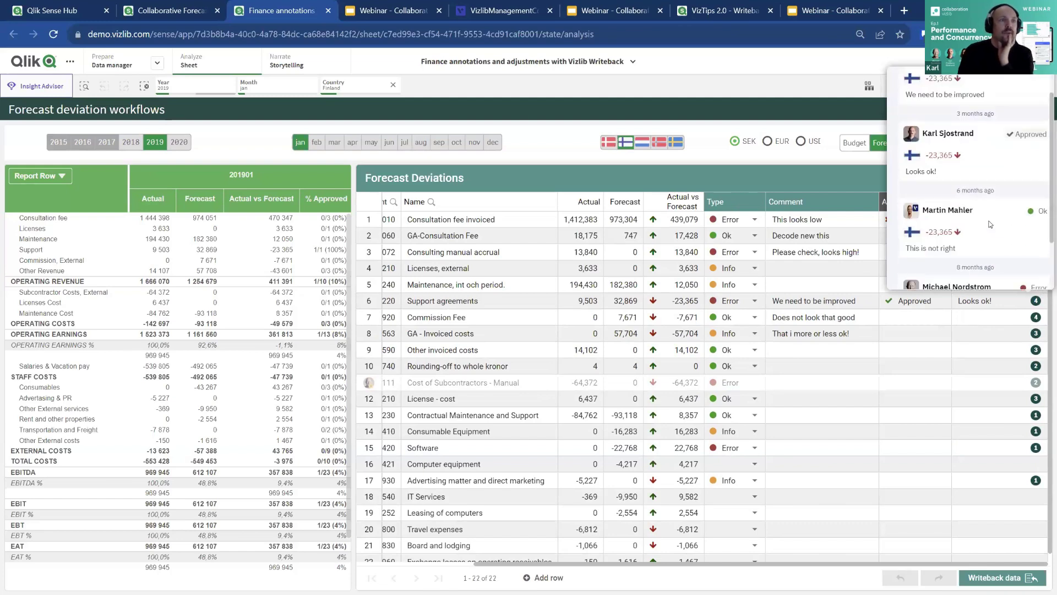
scroll(990, 224, down, 2)
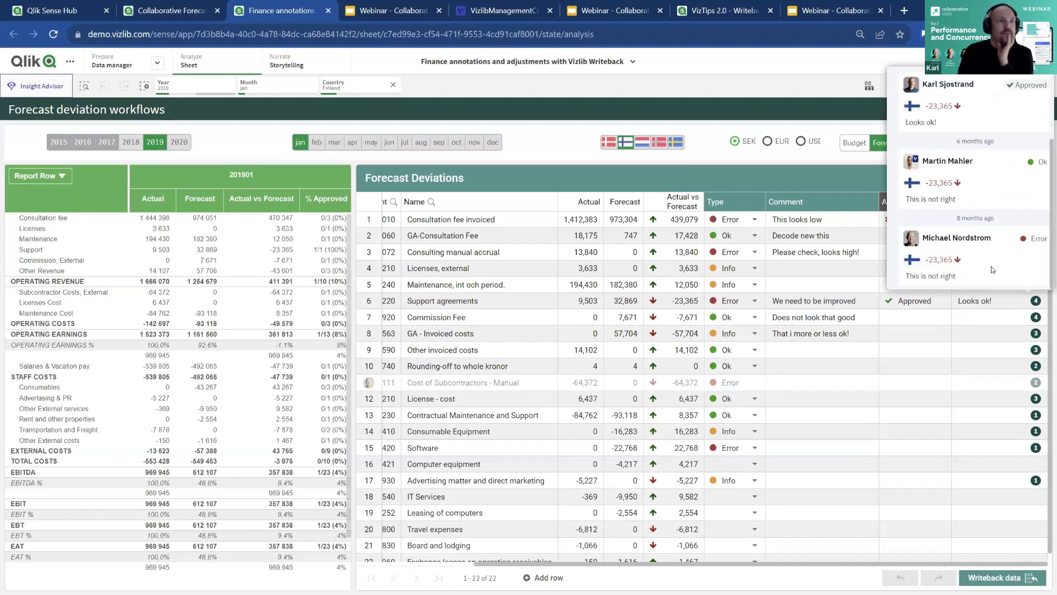
scroll(1001, 253, up, 5)
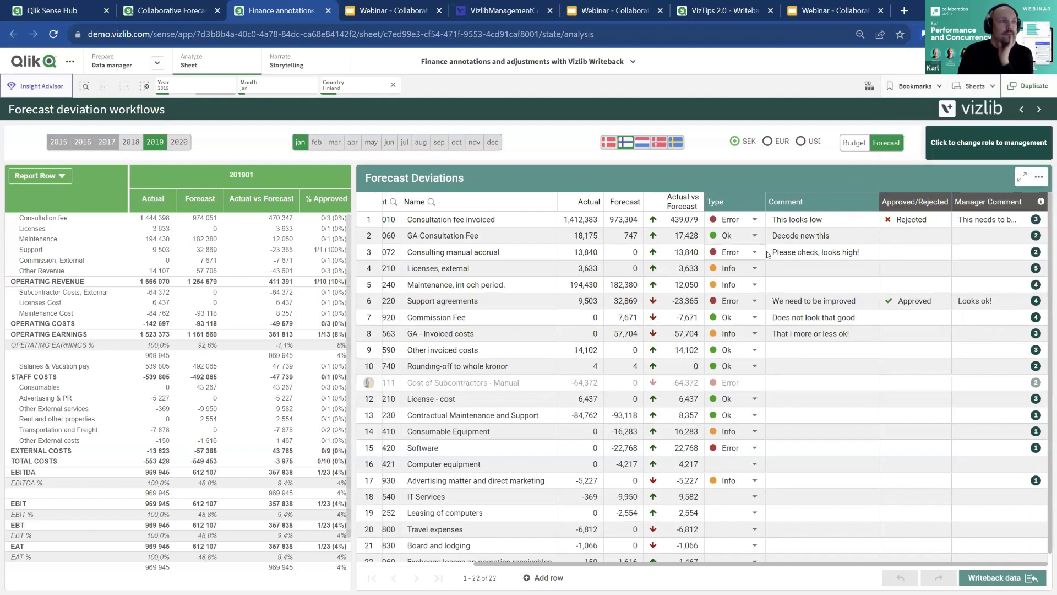
click(820, 322)
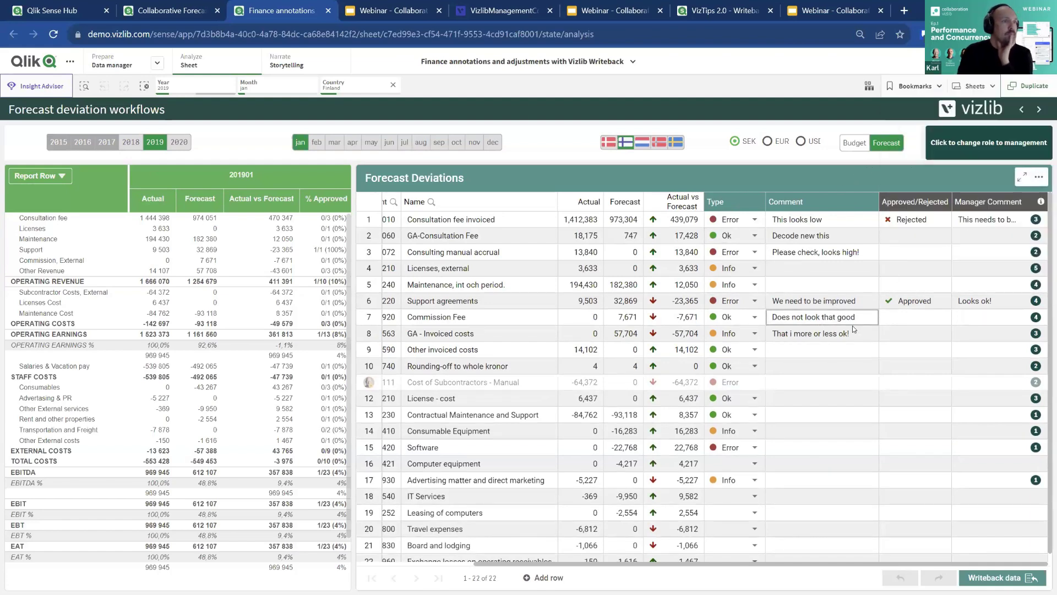
click(348, 7)
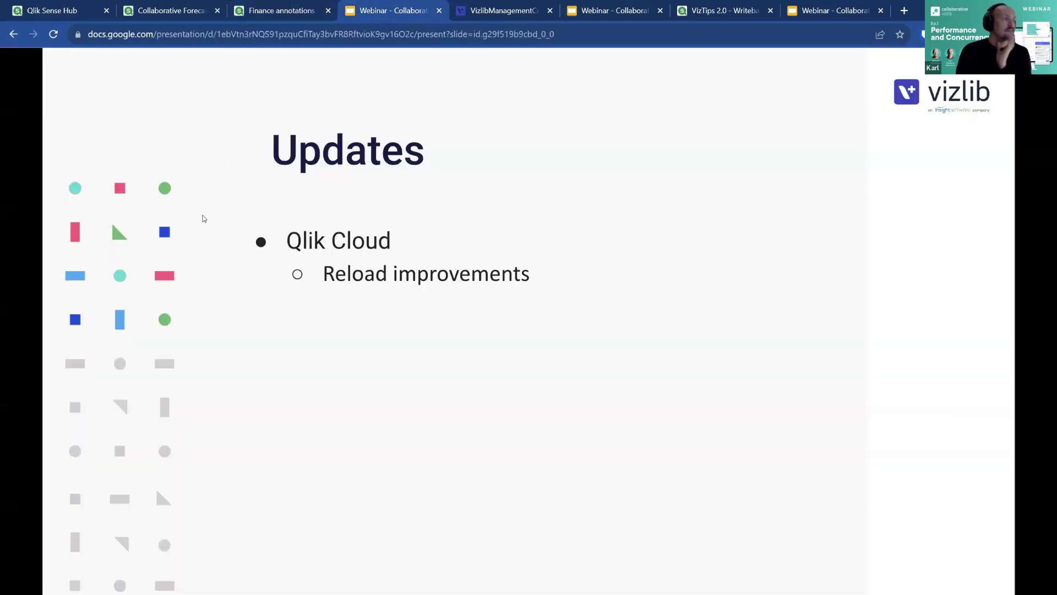
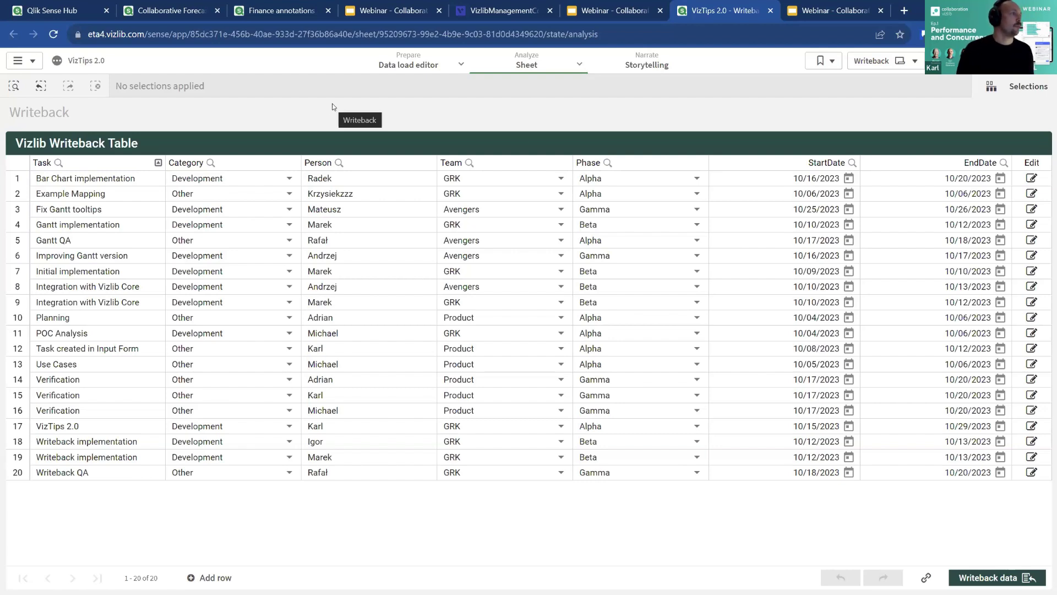
Step: Inspect the custom tooltips of the Bar Chart implementation row's Person, Team and Phase cells, including the Phase details pop-up
click(361, 179)
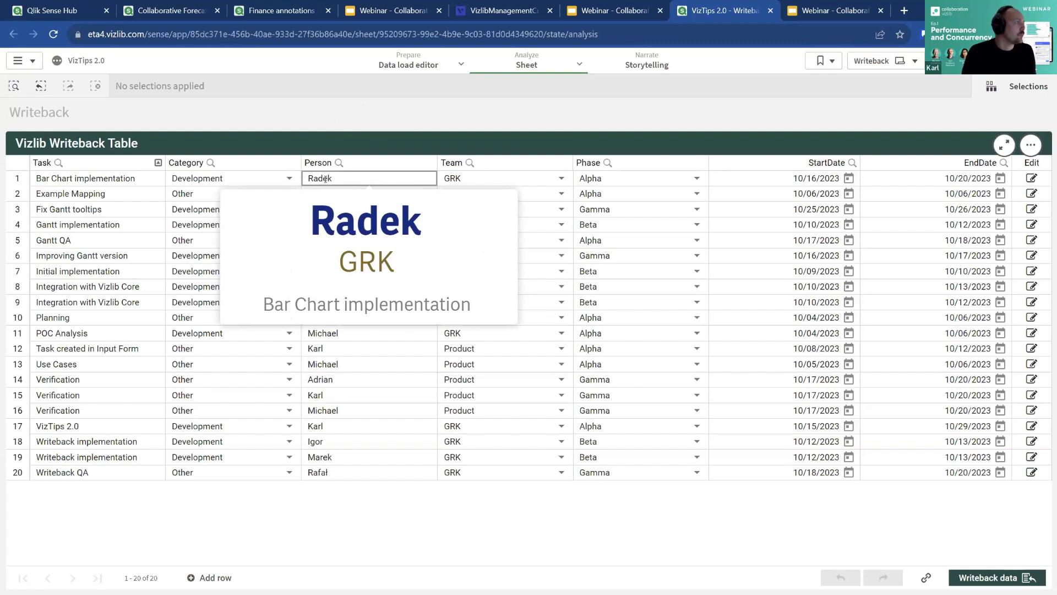
click(514, 179)
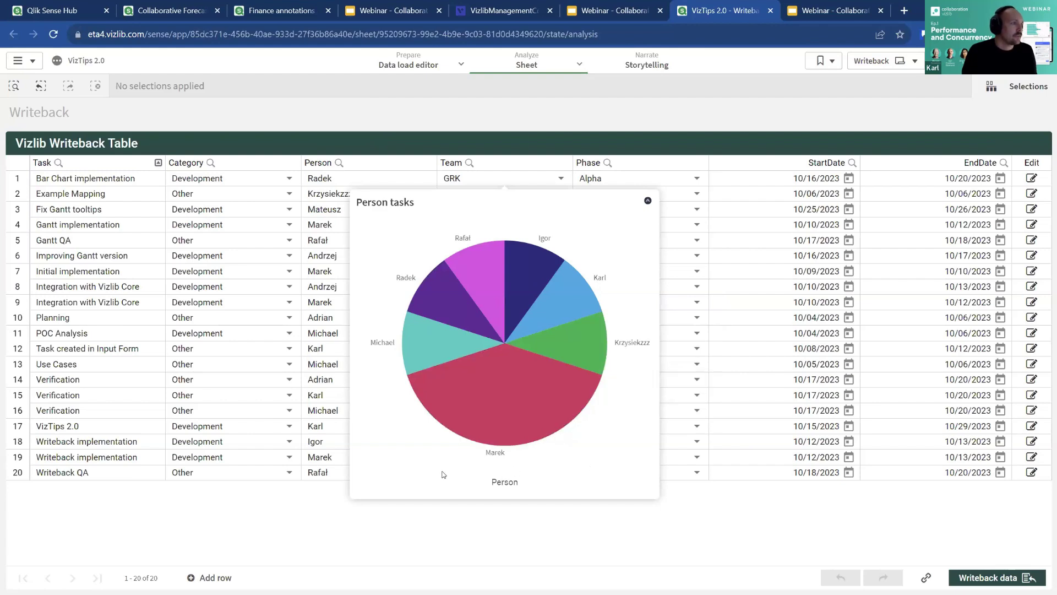
click(483, 179)
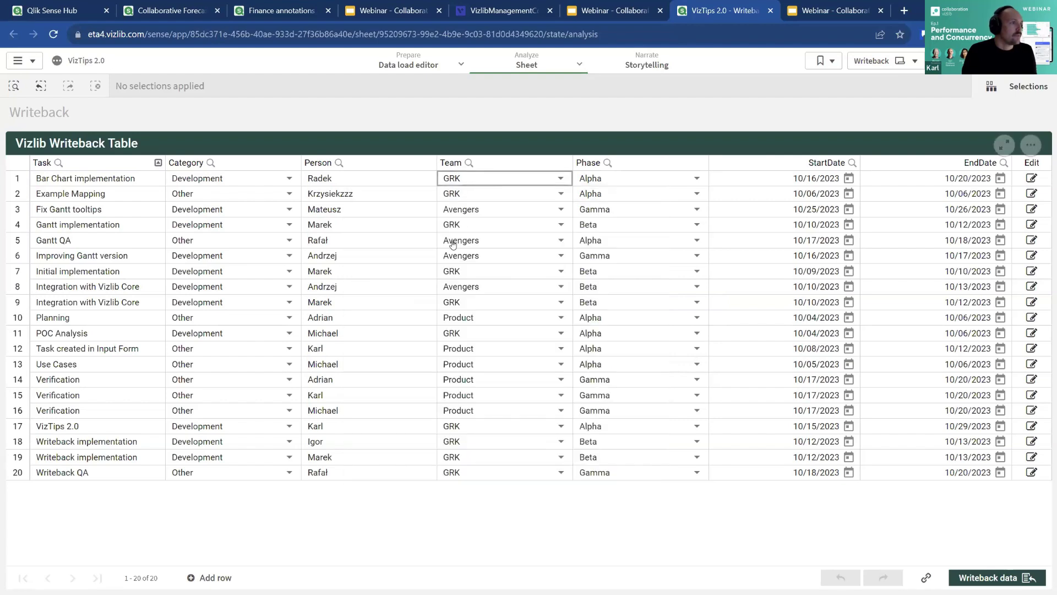
mouse_move(484, 179)
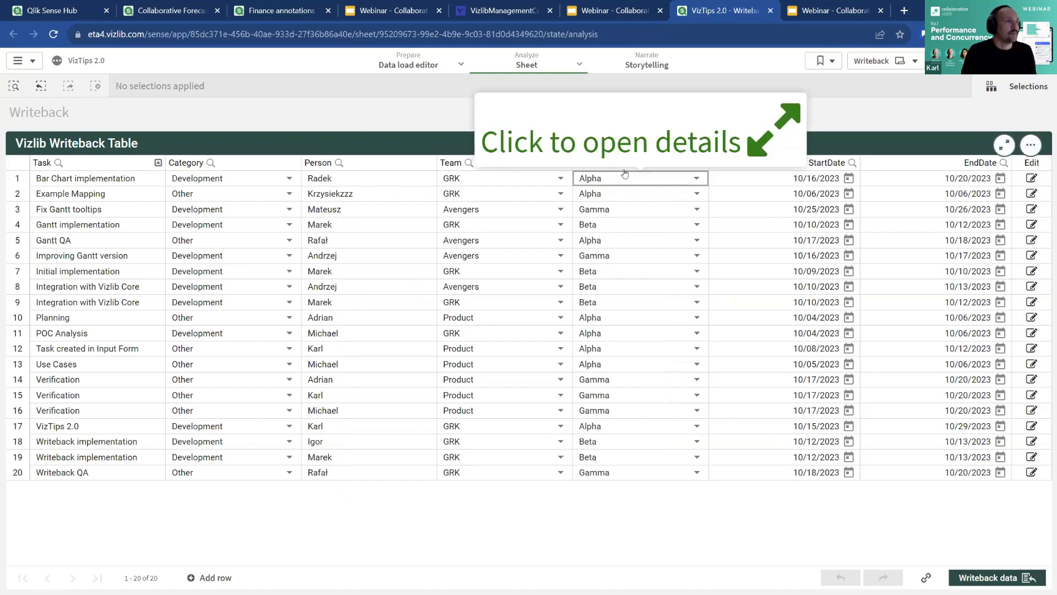
click(623, 129)
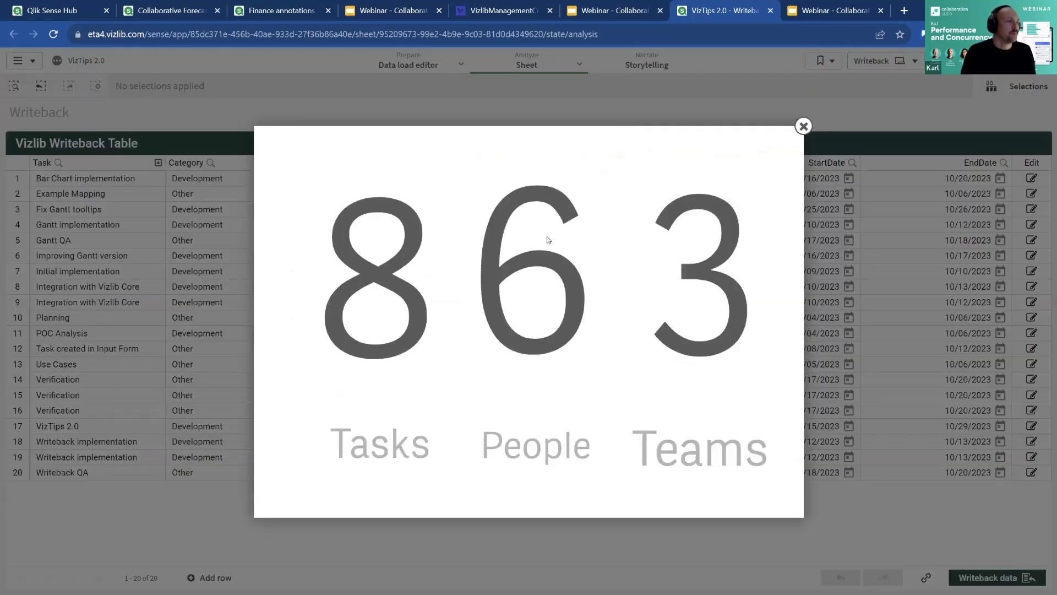
click(803, 127)
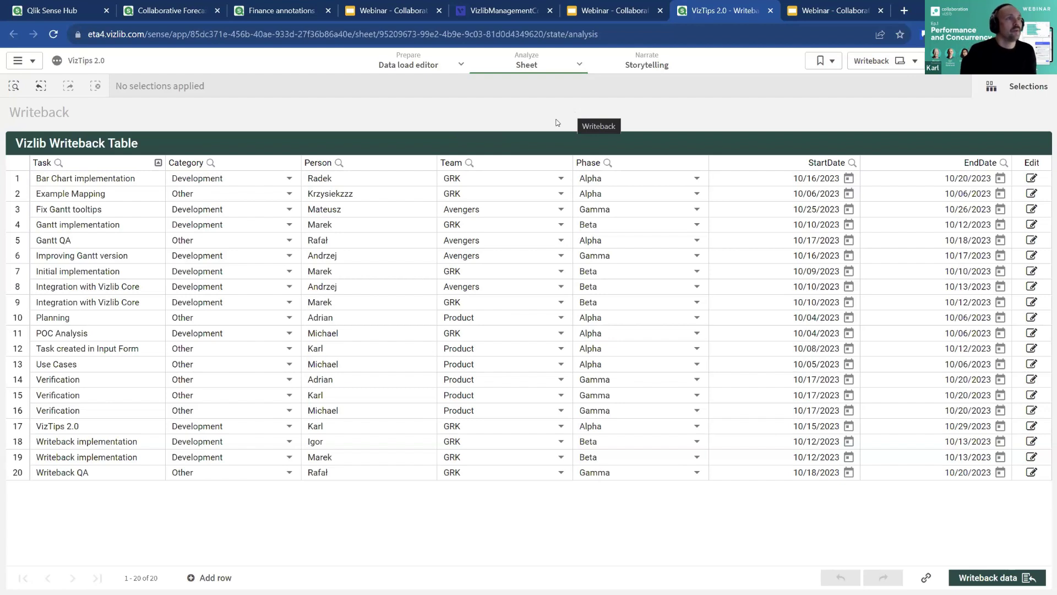
Step: On the Table with Form sheet, submit a new task named Webinar through the tooltip's input form and check the table's pages
click(786, 106)
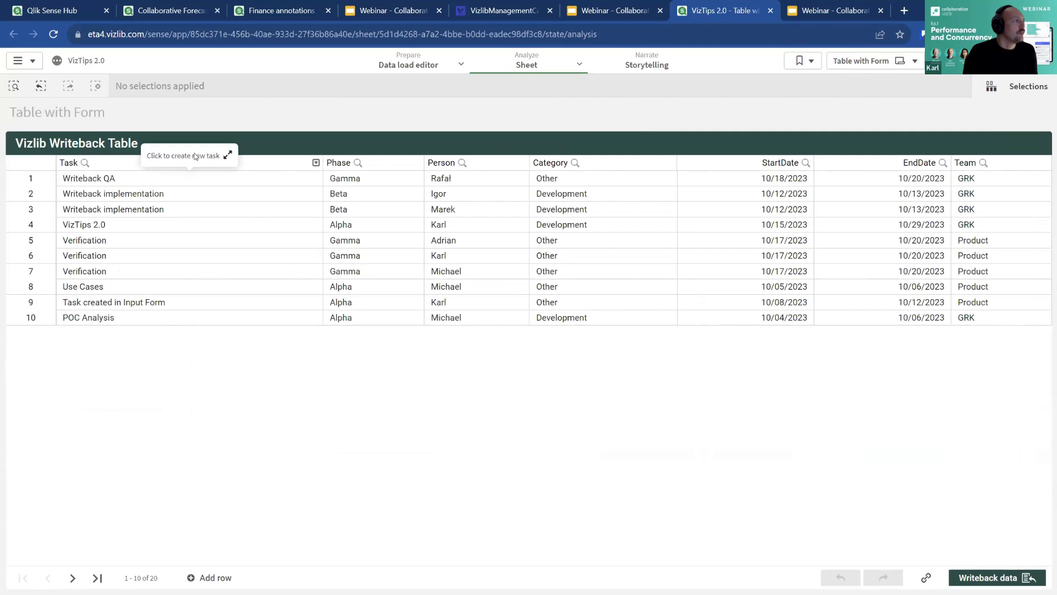
click(195, 157)
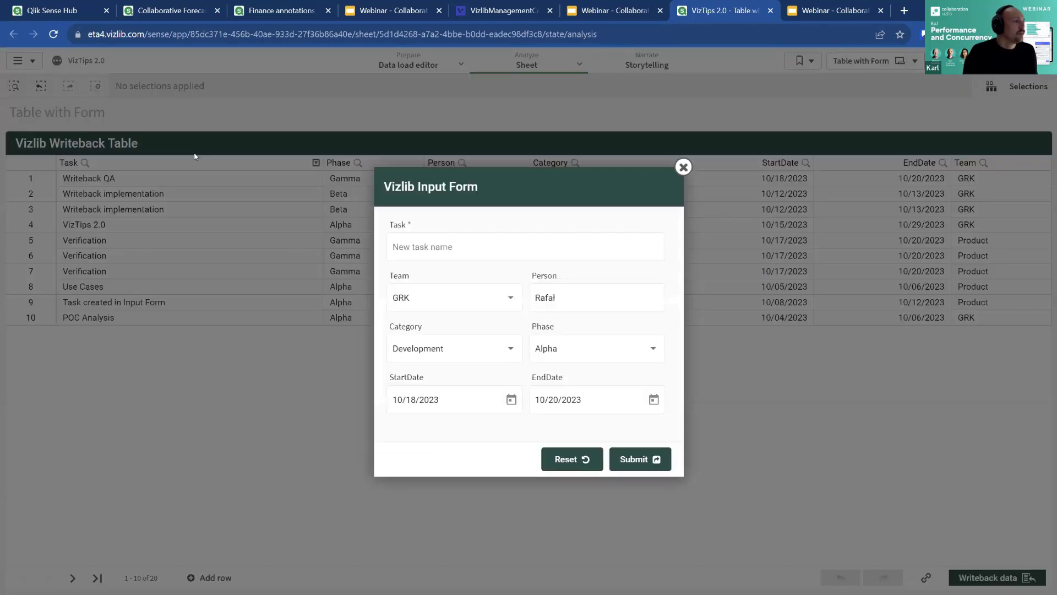
click(481, 251)
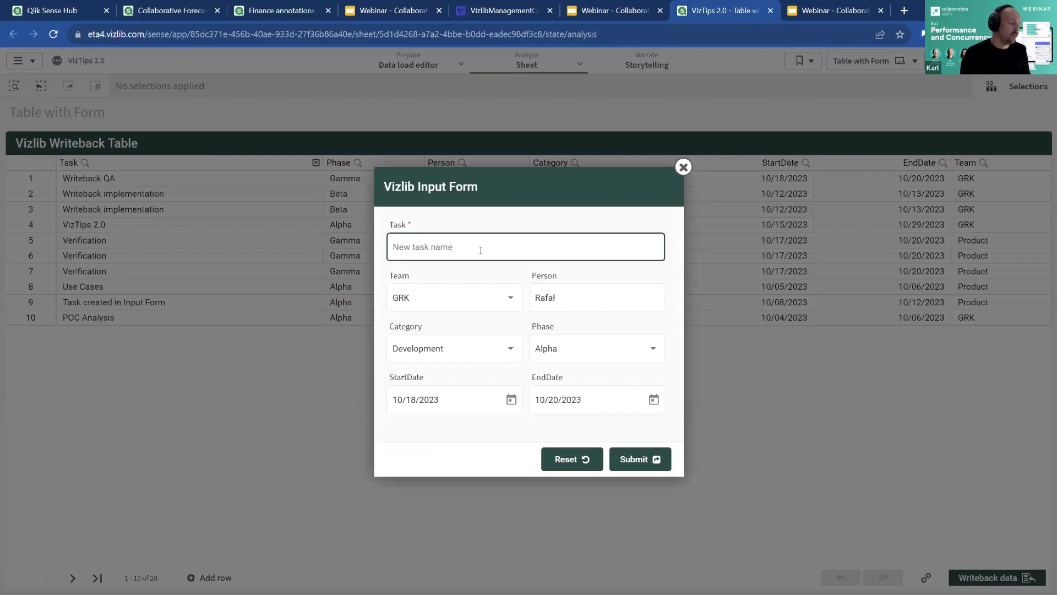
text(Webinar)
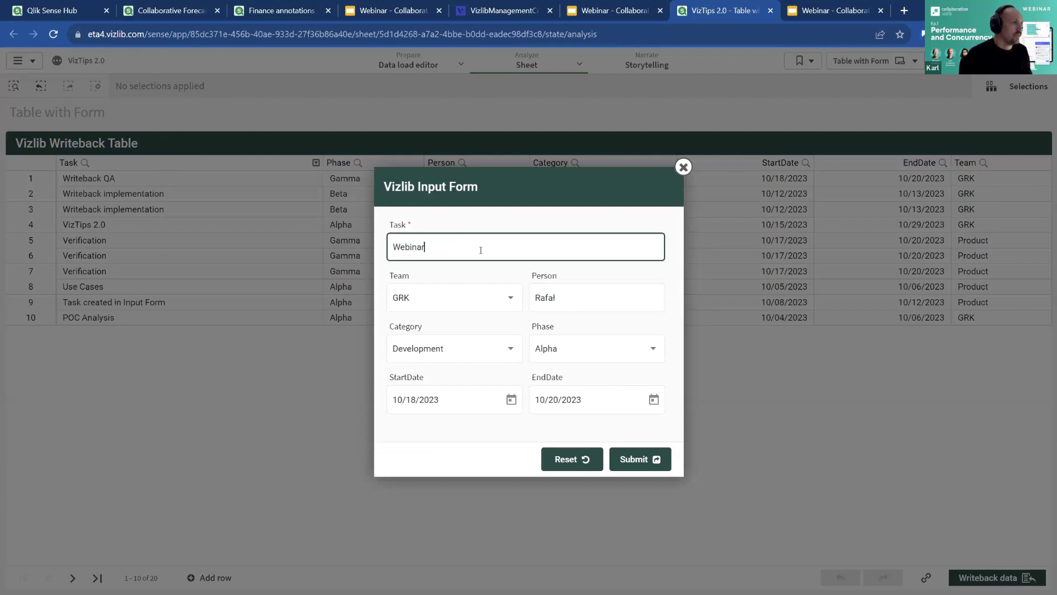
key(Tab)
click(628, 455)
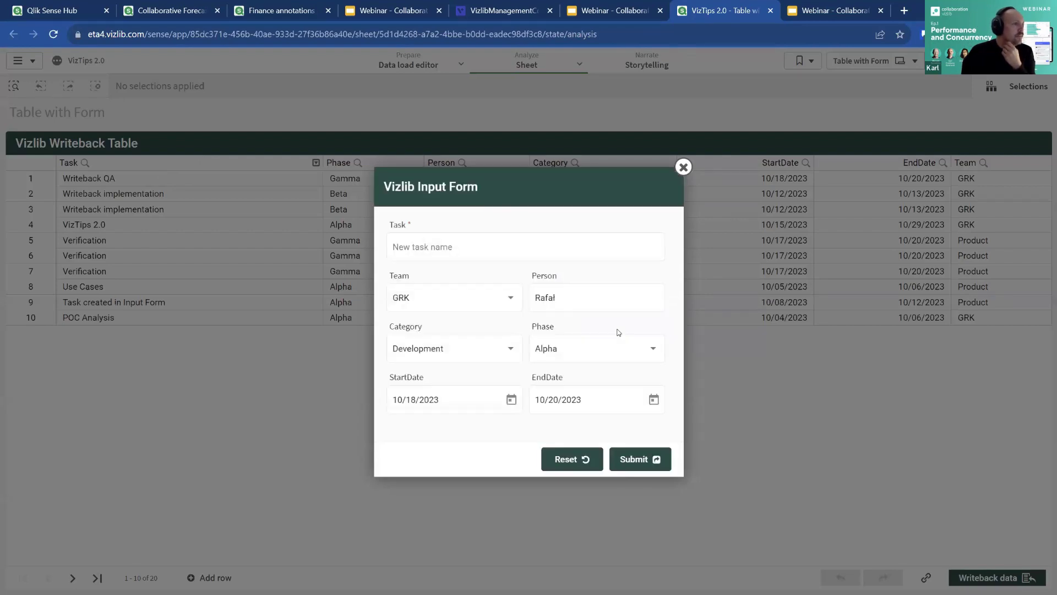
click(683, 167)
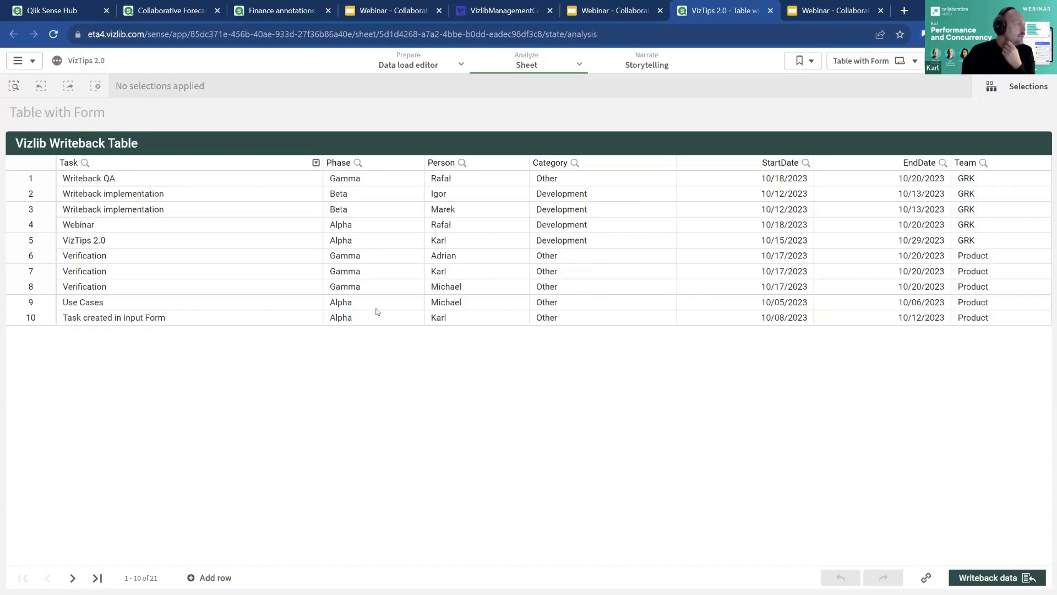
click(97, 577)
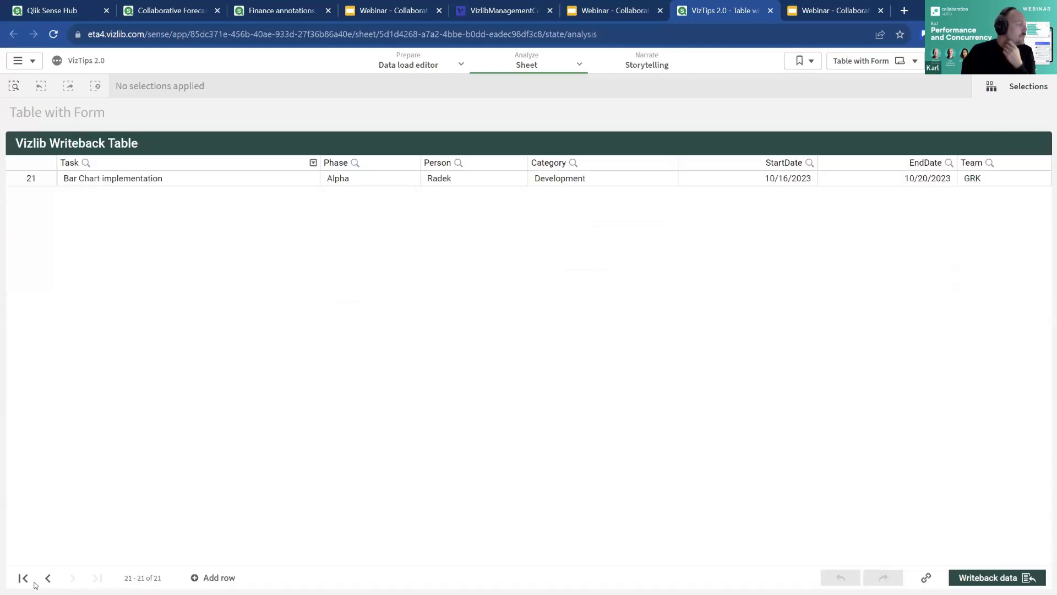
click(23, 577)
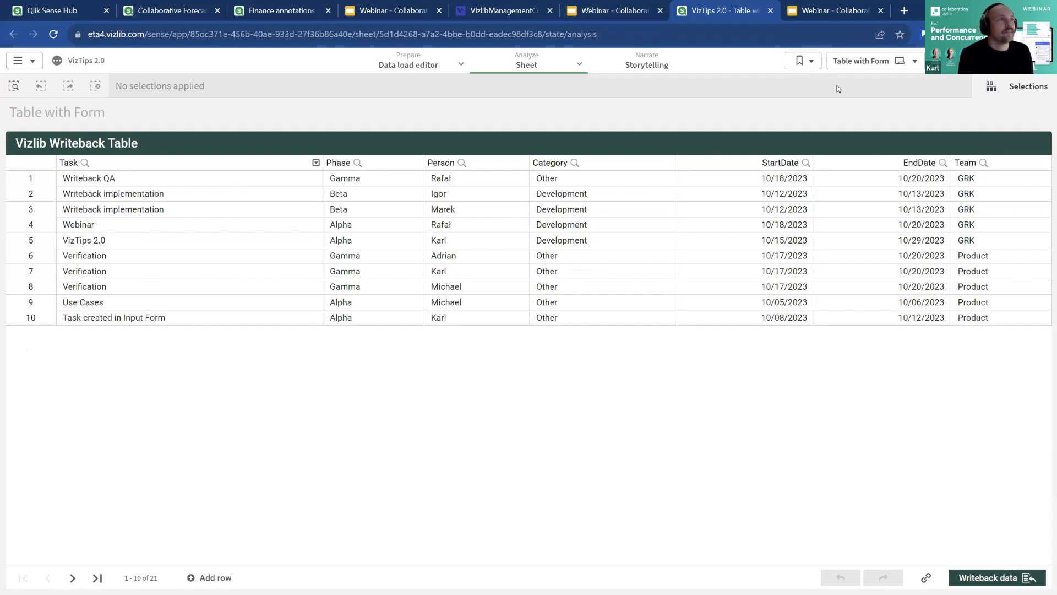
Step: On the Gantt Writeback sheet, open the task editing table from the tooltip of the GRK bar under Alpha Development
key(ctrl+Right)
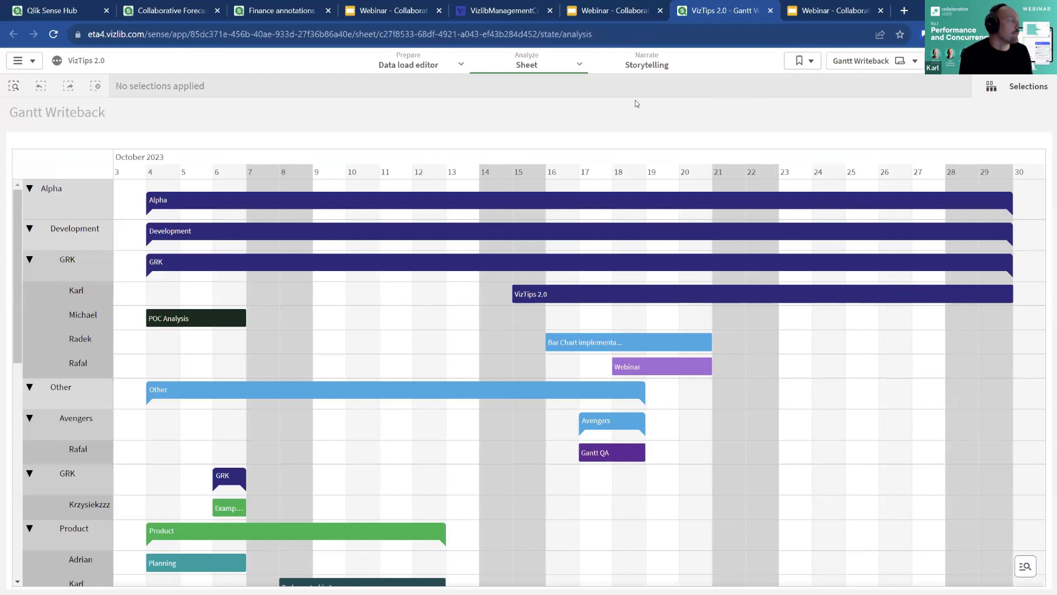
mouse_move(315, 208)
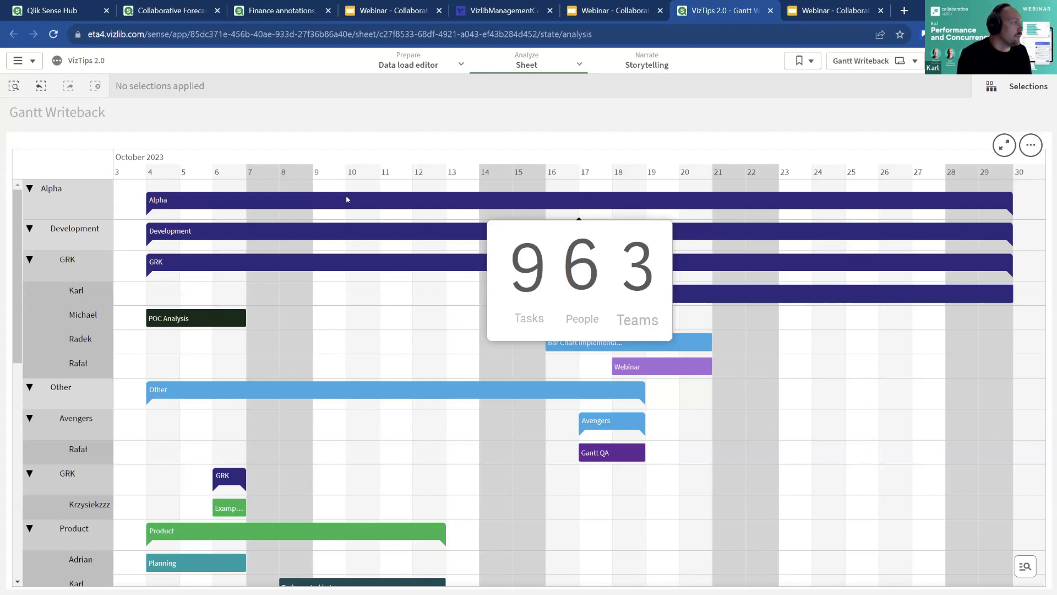
mouse_move(430, 235)
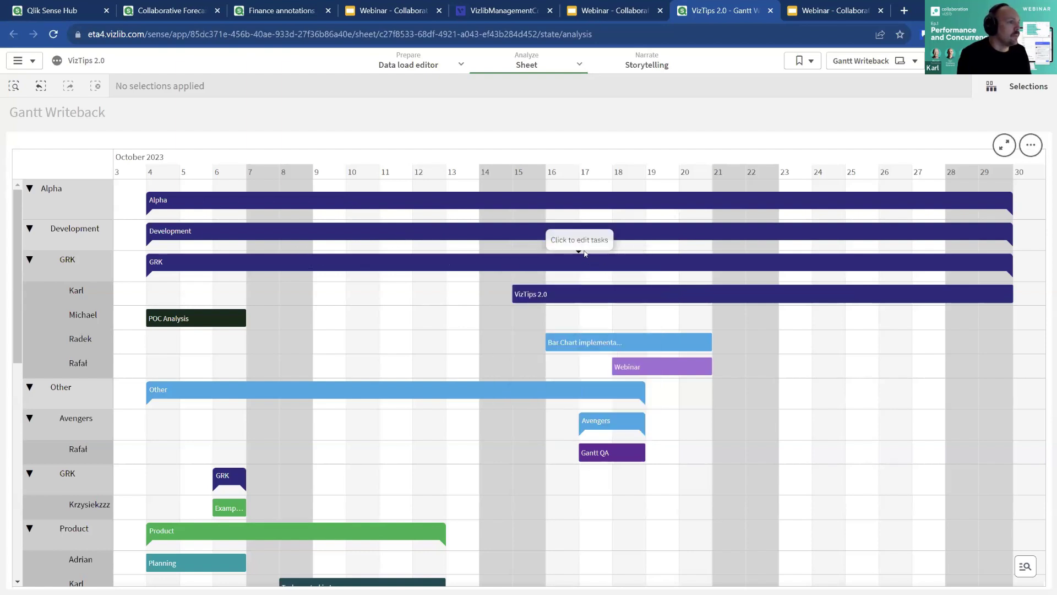
click(584, 242)
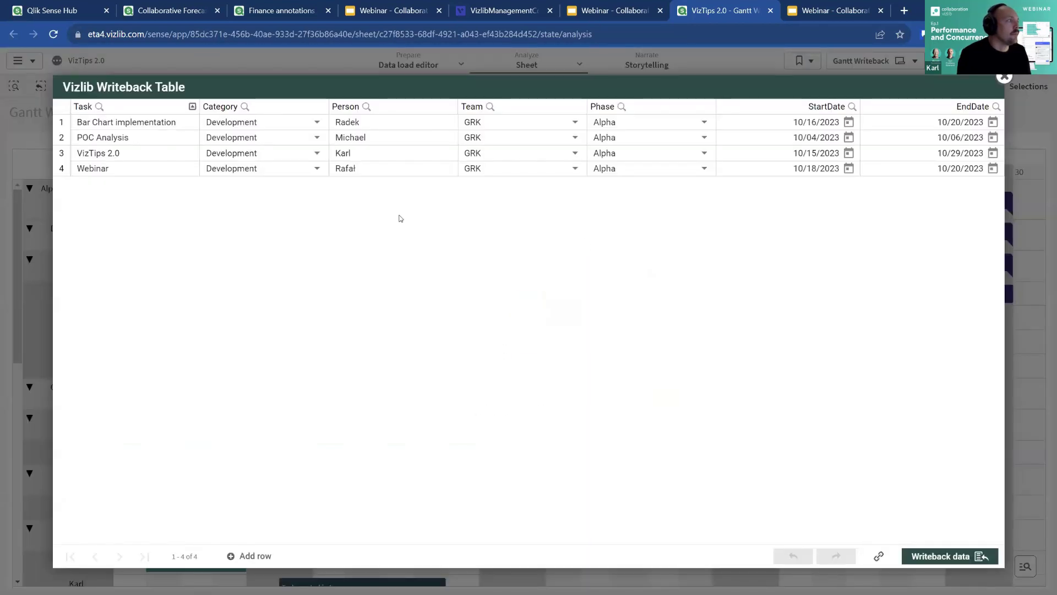
Step: Set the StartDate of the VizTips 2.0 task to 10/17/2023 and write back the data
click(124, 152)
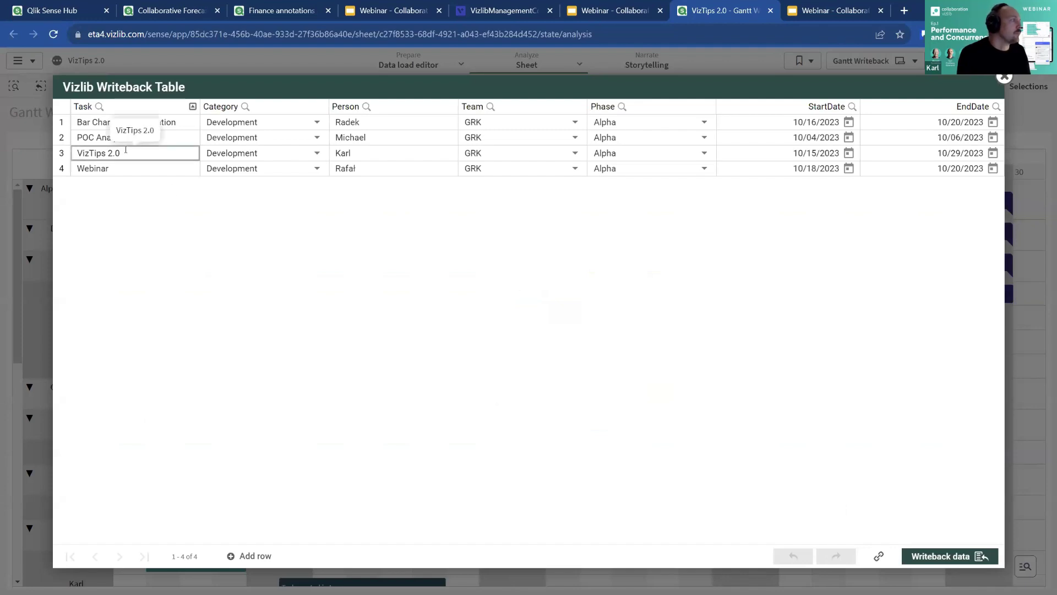
click(848, 153)
click(849, 154)
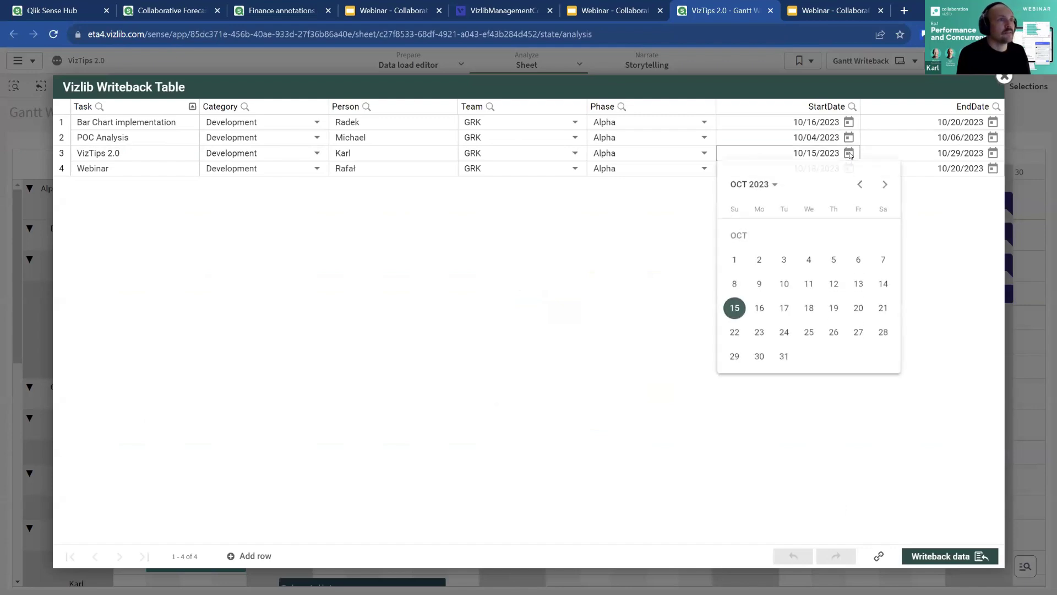
click(780, 311)
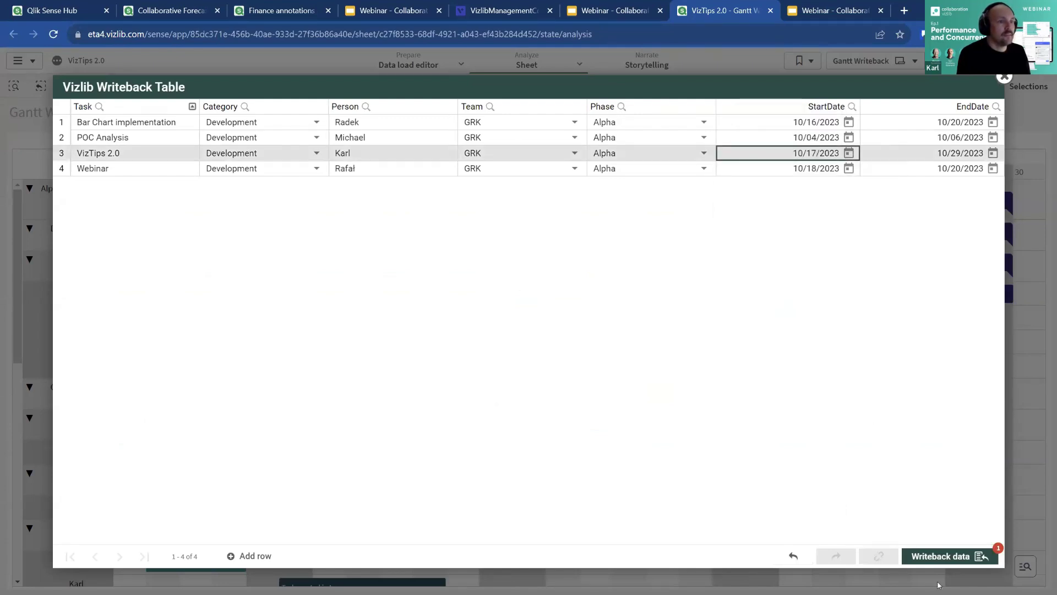
click(960, 556)
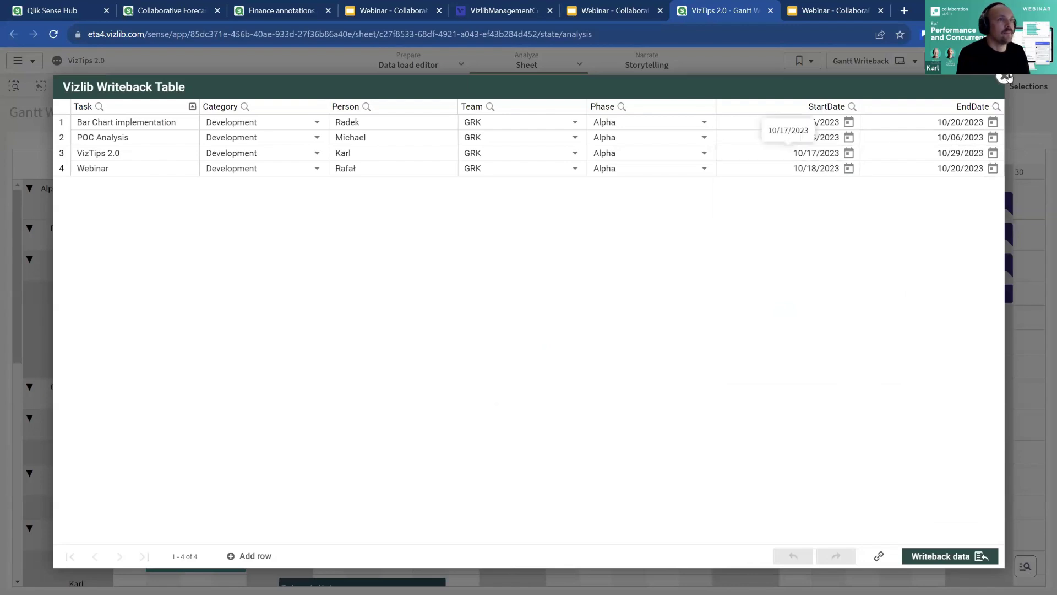
Step: Add the comment "Hello World!" to the VizTips 2.0 task through its Gantt bar's comment tooltip, and close the comment window
key(Escape)
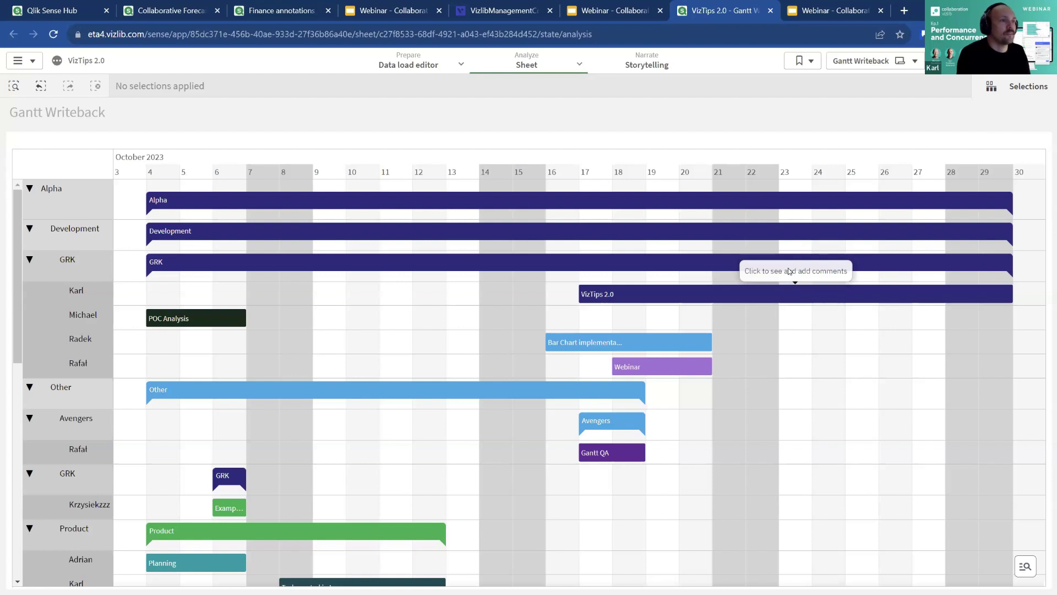
click(789, 271)
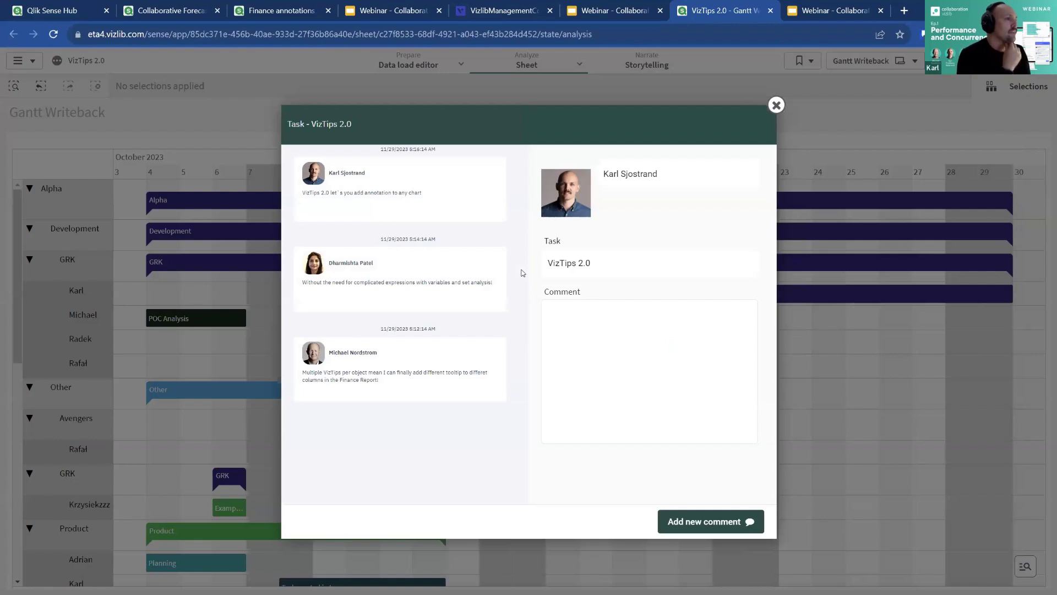
click(573, 338)
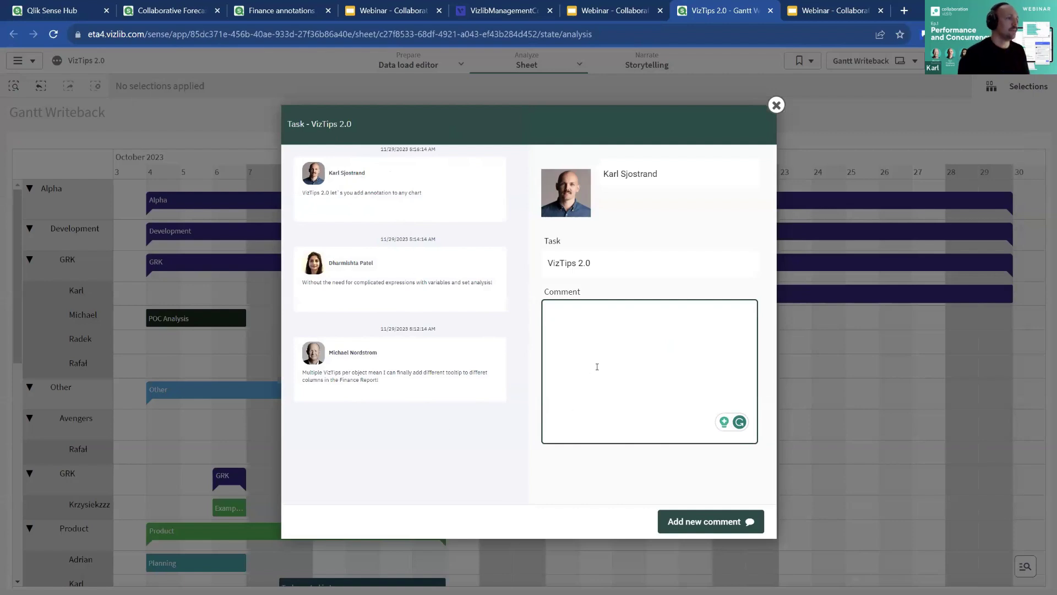
text(Hello World!)
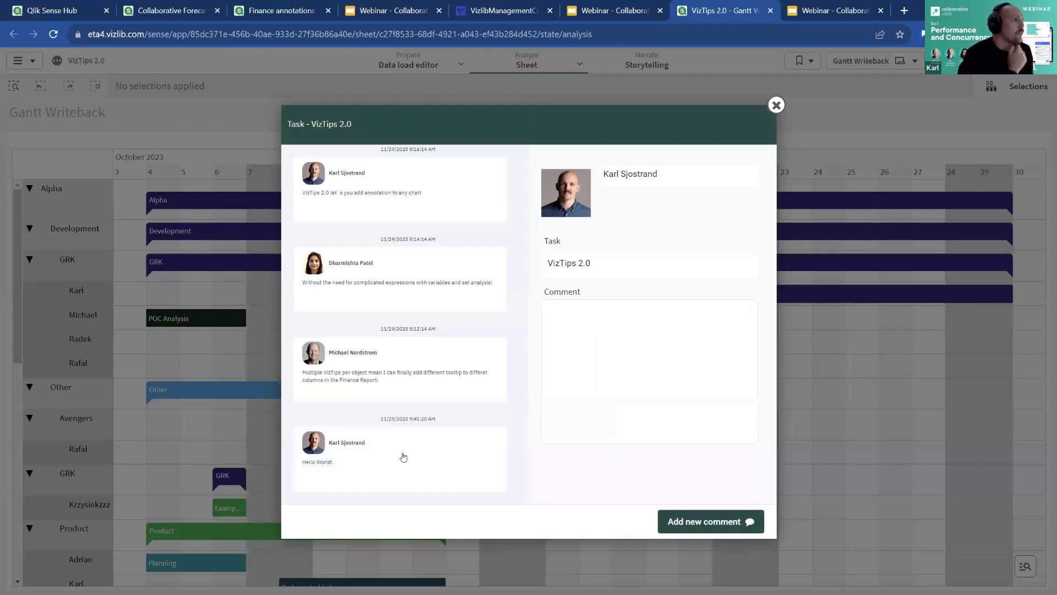
click(776, 106)
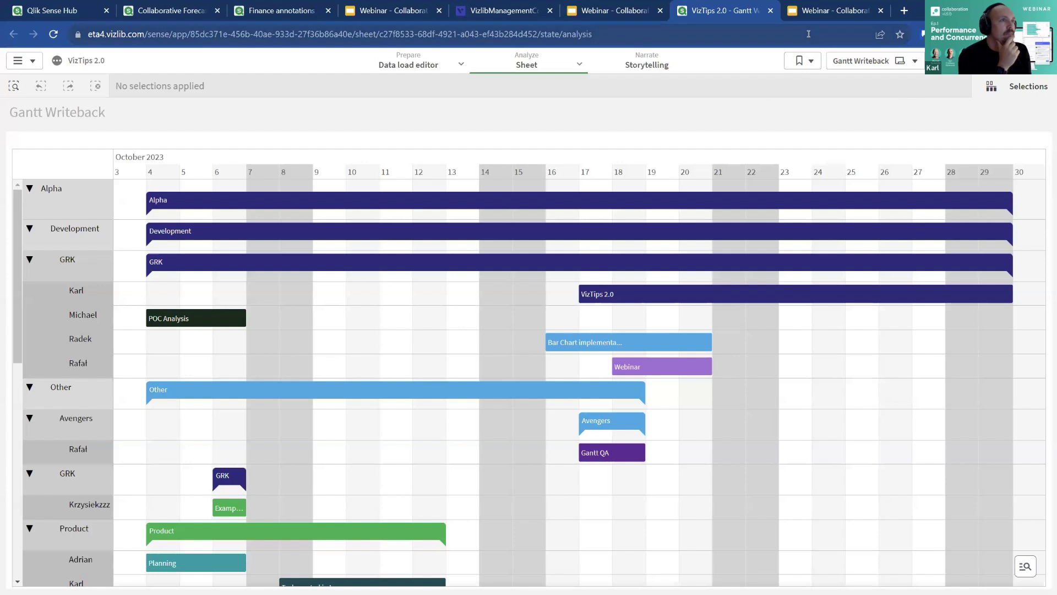
Step: Switch to the Google Slides webinar presentation and advance the Viztip 2.0 slide to its "Multiple VizTips per object" bullet
click(805, 9)
click(695, 347)
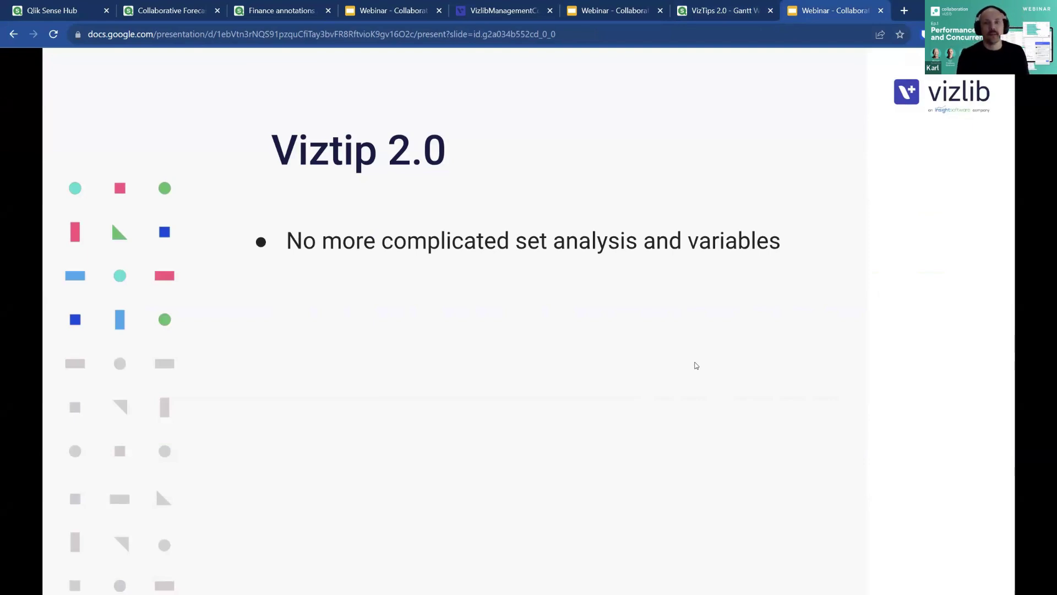
click(696, 366)
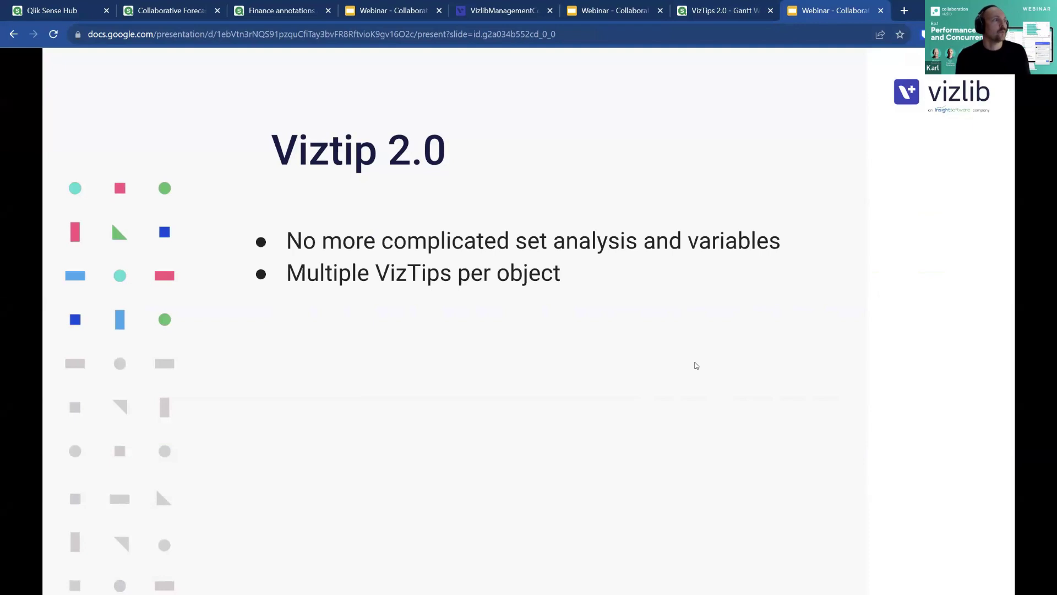